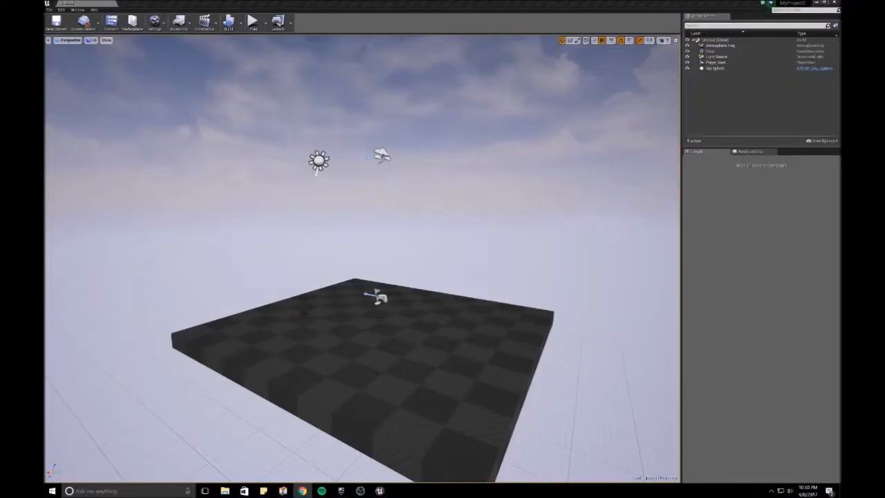
- Delete the Player Start actor from the default level
{"action": "right_click_drag", "start_coordinate": [346, 277], "coordinate": [304, 313]}
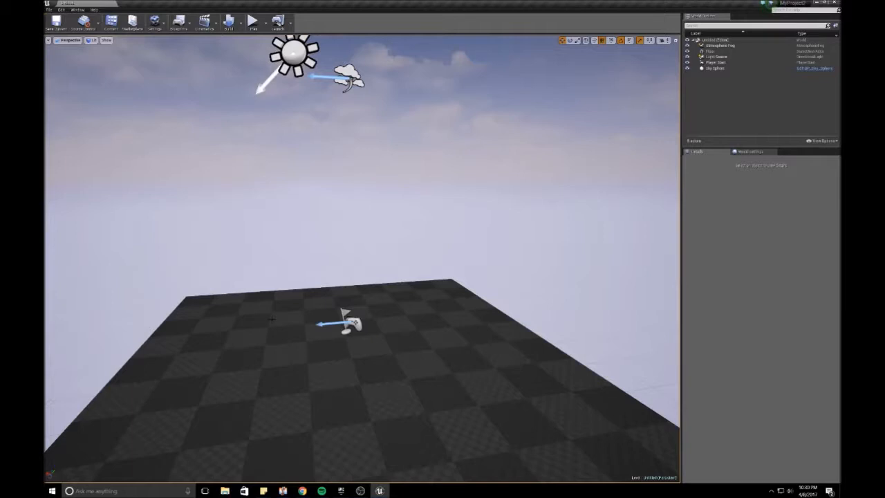
{"action": "left_click_drag", "start_coordinate": [261, 317], "coordinate": [239, 351]}
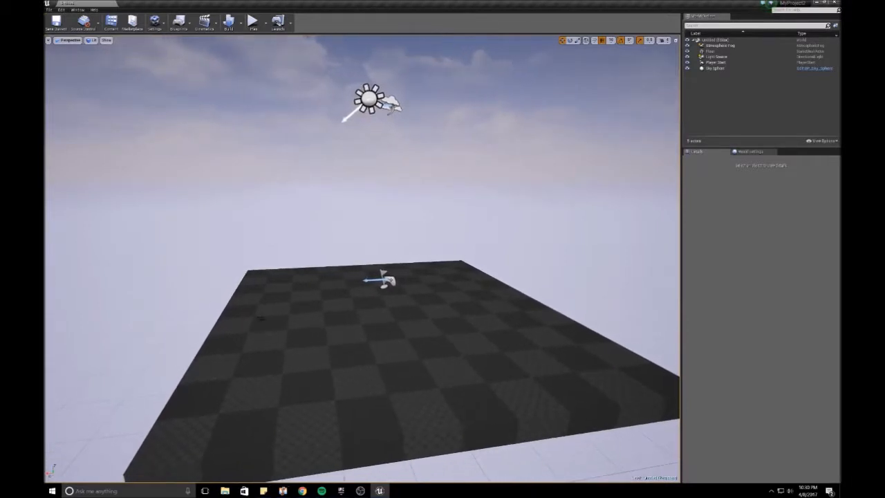
{"action": "right_click_drag", "start_coordinate": [356, 295], "coordinate": [366, 288]}
{"action": "scroll", "coordinate": [356, 297], "scroll_direction": "down", "scroll_amount": 3}
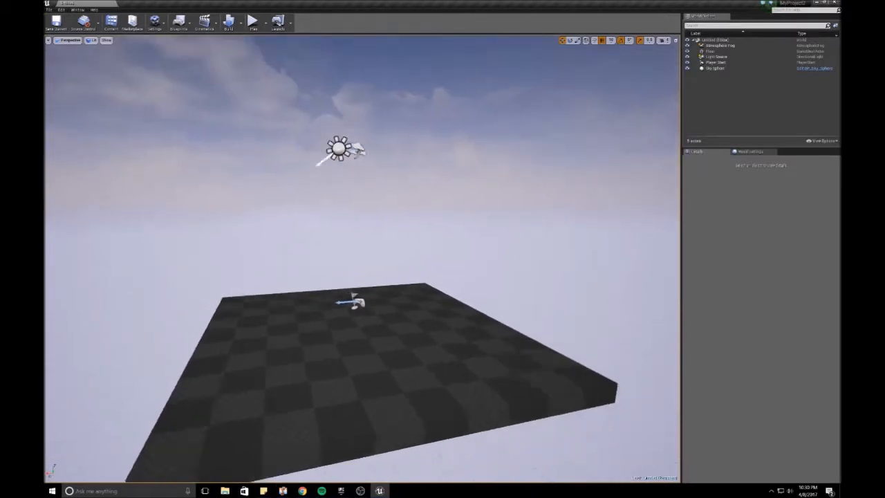
{"action": "scroll", "coordinate": [357, 300], "scroll_direction": "up", "scroll_amount": 1}
{"action": "left_click", "coordinate": [351, 304]}
{"action": "key", "text": "Delete"}
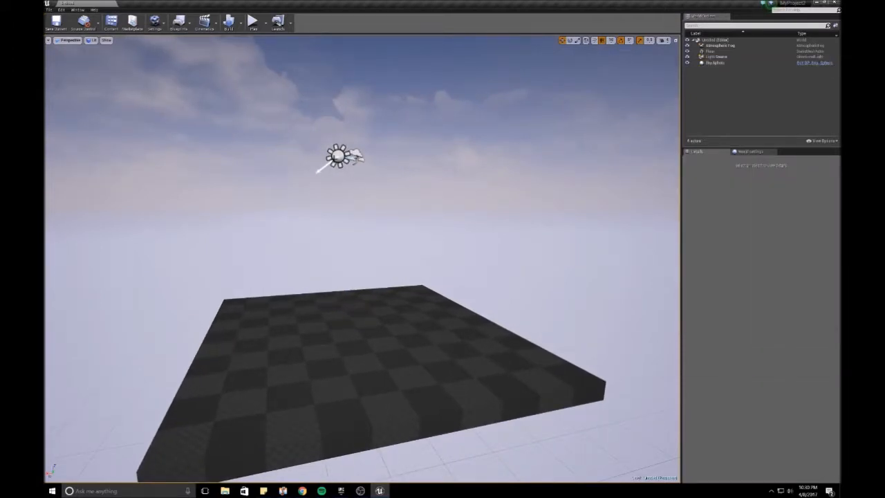
- Delete the Light Source and the Atmospheric Fog above the floor, accepting the removal of the referenced light
{"action": "left_click", "coordinate": [336, 158]}
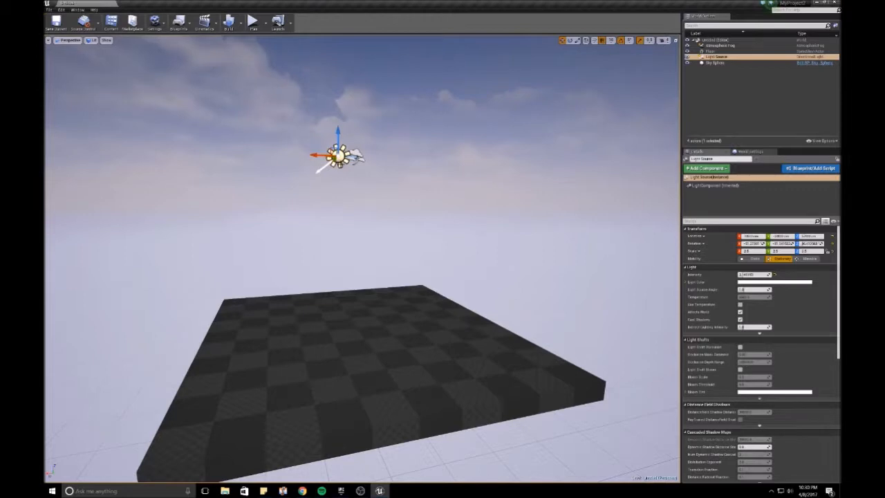
{"action": "key", "text": "Delete"}
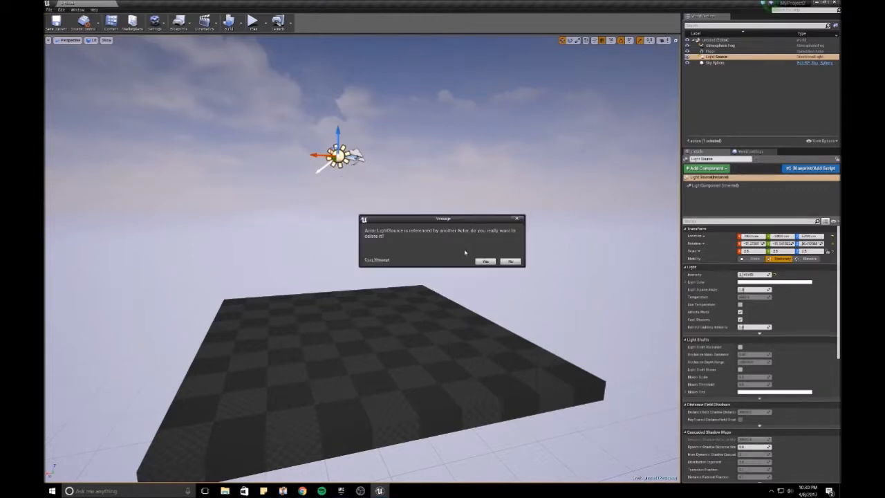
{"action": "left_click", "coordinate": [485, 262]}
{"action": "left_click", "coordinate": [354, 156]}
{"action": "key", "text": "Delete"}
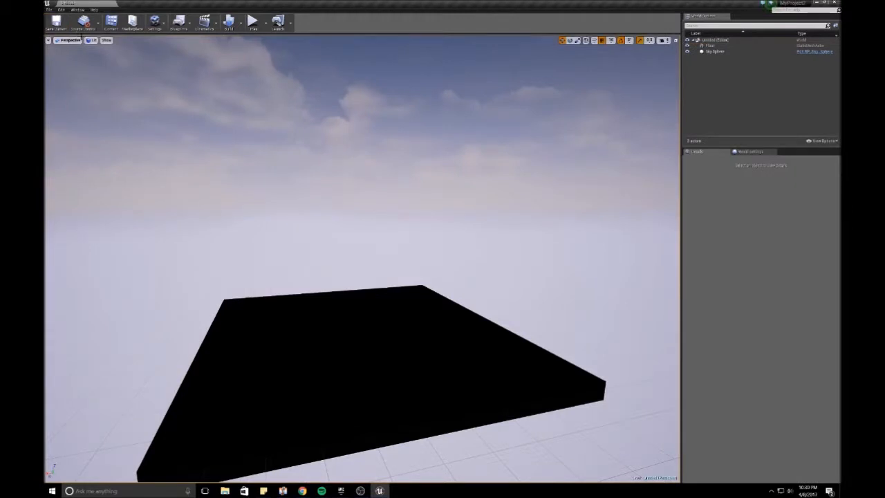
- Switch the viewport to Unlit shading and open a Content Browser window
{"action": "left_click", "coordinate": [91, 40]}
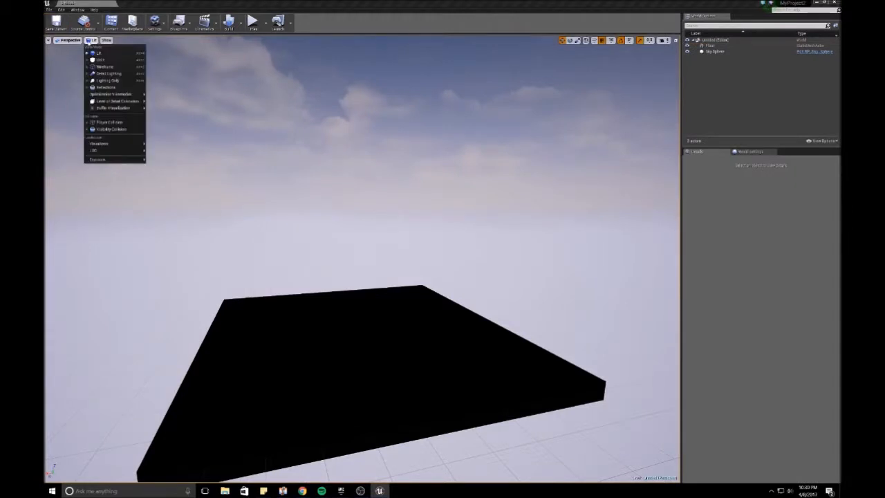
{"action": "left_click", "coordinate": [102, 59]}
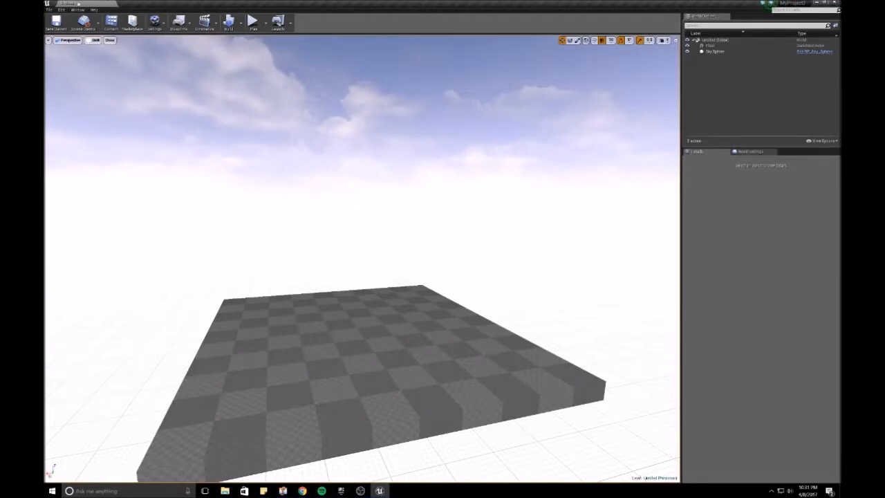
{"action": "left_click", "coordinate": [77, 10]}
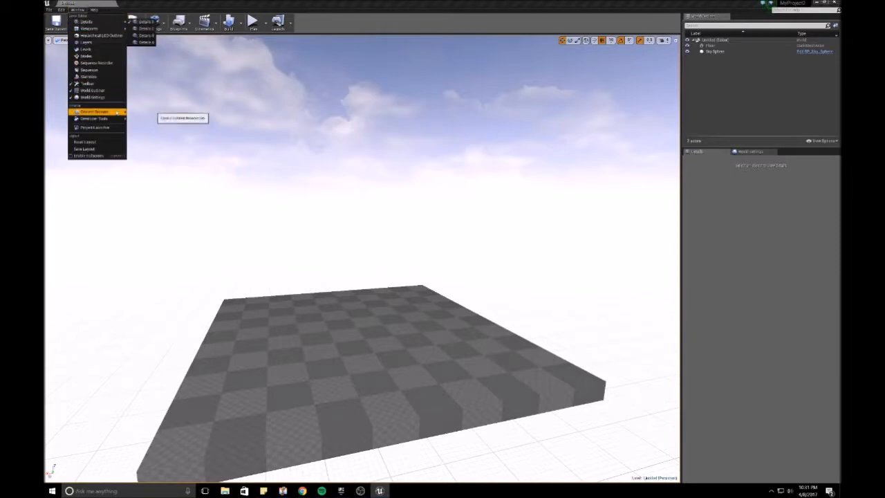
{"action": "left_click", "coordinate": [143, 111]}
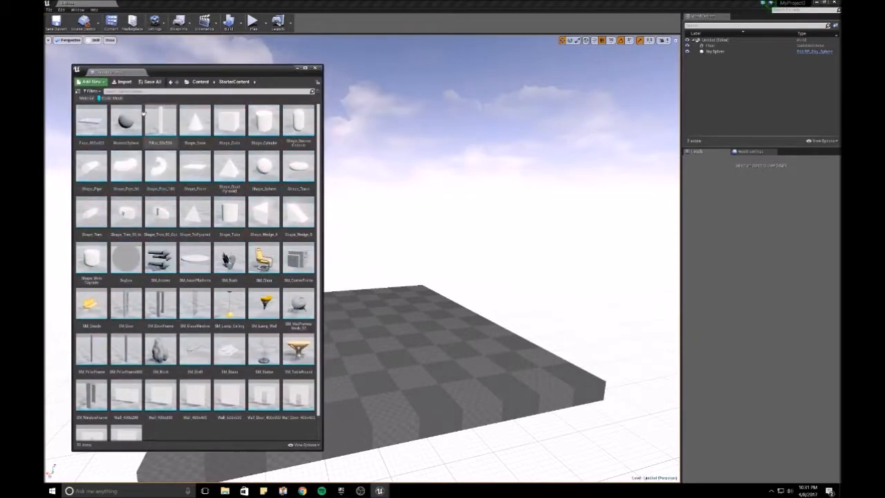
- Remove the Static Mesh filter from the StarterContent view and add it back
{"action": "left_click", "coordinate": [113, 99]}
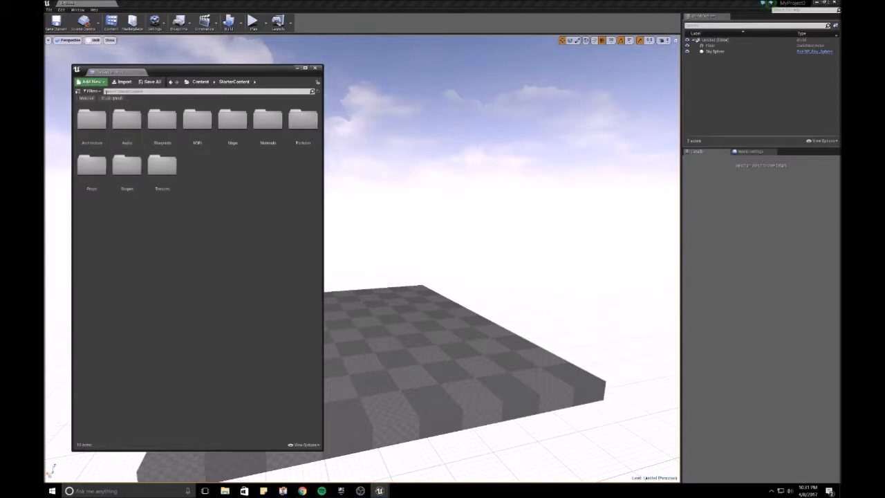
{"action": "left_click", "coordinate": [99, 92]}
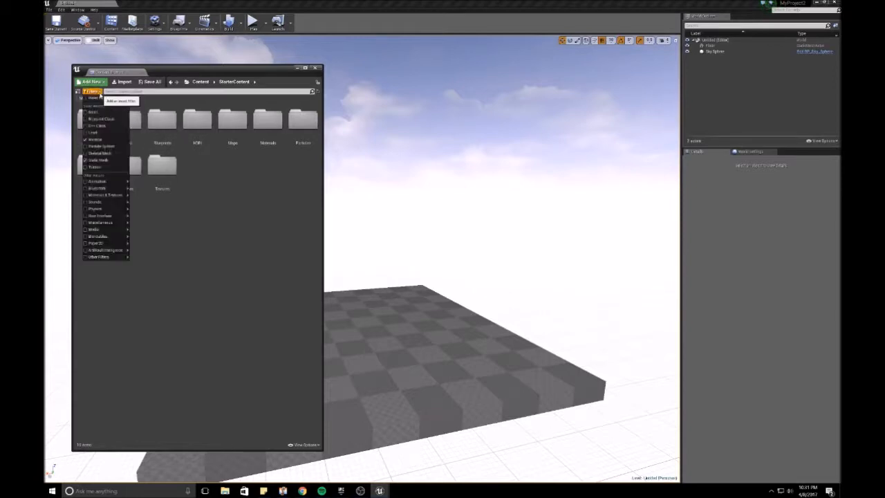
{"action": "left_click", "coordinate": [98, 159]}
{"action": "left_click", "coordinate": [95, 93]}
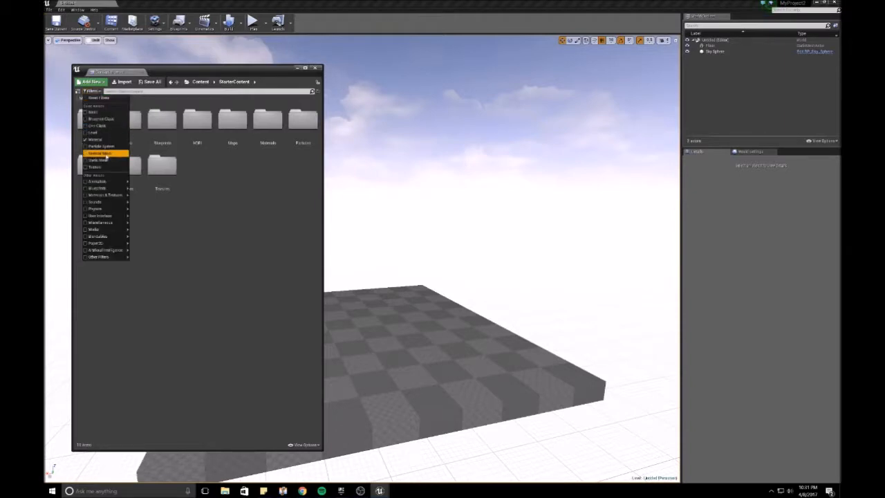
{"action": "left_click", "coordinate": [105, 160]}
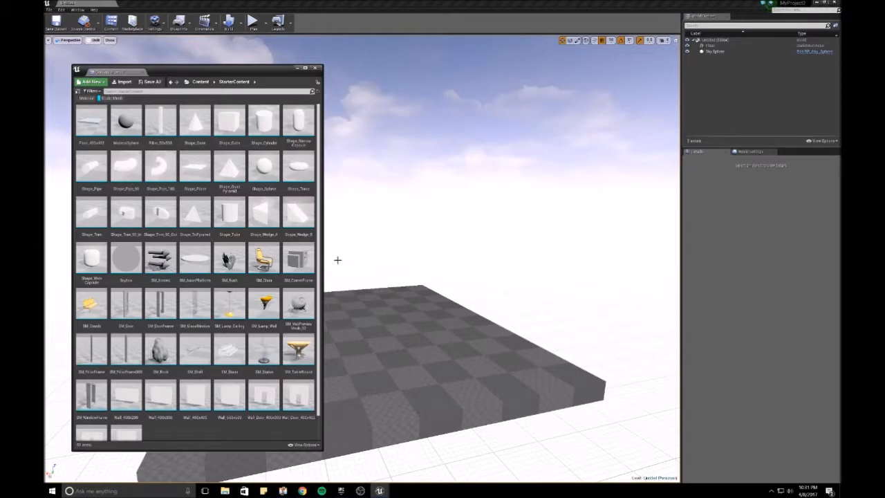
- Place a Wall_500x500 mesh in the level and position it along the edge of the floor
{"action": "scroll", "coordinate": [314, 258], "scroll_direction": "down", "scroll_amount": 1}
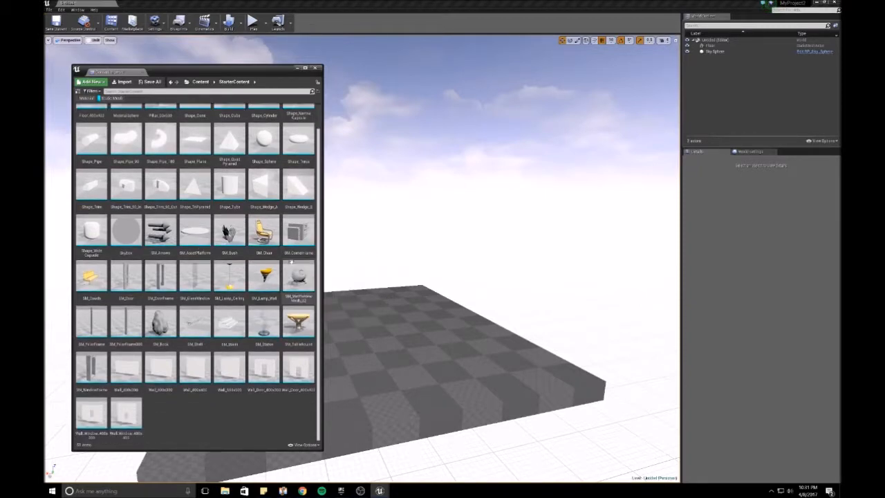
{"action": "right_click_drag", "start_coordinate": [380, 324], "coordinate": [387, 297]}
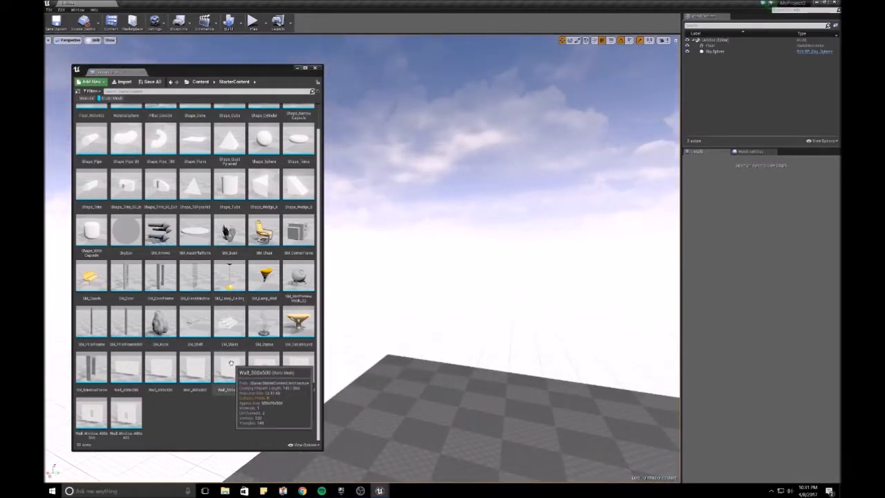
{"action": "left_click_drag", "start_coordinate": [232, 361], "coordinate": [568, 387]}
{"action": "right_click_drag", "start_coordinate": [568, 386], "coordinate": [517, 378]}
{"action": "left_click_drag", "start_coordinate": [499, 363], "coordinate": [472, 364]}
{"action": "mouse_move", "coordinate": [472, 363]}
{"action": "right_mouse_down"}
{"action": "mouse_move", "coordinate": [526, 366]}
{"action": "mouse_move", "coordinate": [477, 365]}
{"action": "right_mouse_up"}
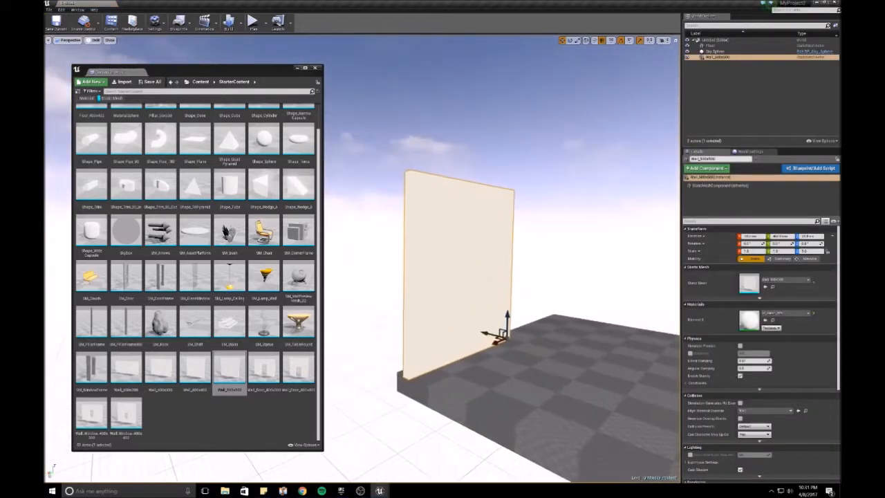
{"action": "mouse_move", "coordinate": [487, 332]}
{"action": "left_mouse_down"}
{"action": "mouse_move", "coordinate": [475, 331]}
{"action": "mouse_move", "coordinate": [483, 332]}
{"action": "left_mouse_up"}
{"action": "right_click_drag", "start_coordinate": [482, 333], "coordinate": [386, 333]}
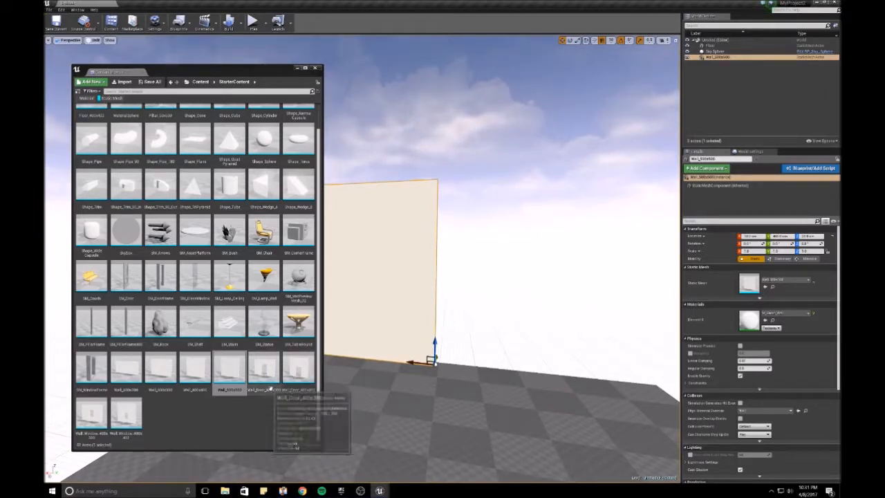
- Place a Wall_Door_400x300 mesh and align it end to end with the 500x500 wall along the floor edge
{"action": "left_click_drag", "start_coordinate": [264, 369], "coordinate": [617, 381]}
{"action": "right_click_drag", "start_coordinate": [617, 381], "coordinate": [664, 380]}
{"action": "key", "text": "w"}
{"action": "left_click_drag", "start_coordinate": [604, 421], "coordinate": [586, 421]}
{"action": "right_click_drag", "start_coordinate": [586, 421], "coordinate": [491, 392]}
{"action": "right_click_drag", "start_coordinate": [430, 265], "coordinate": [385, 336]}
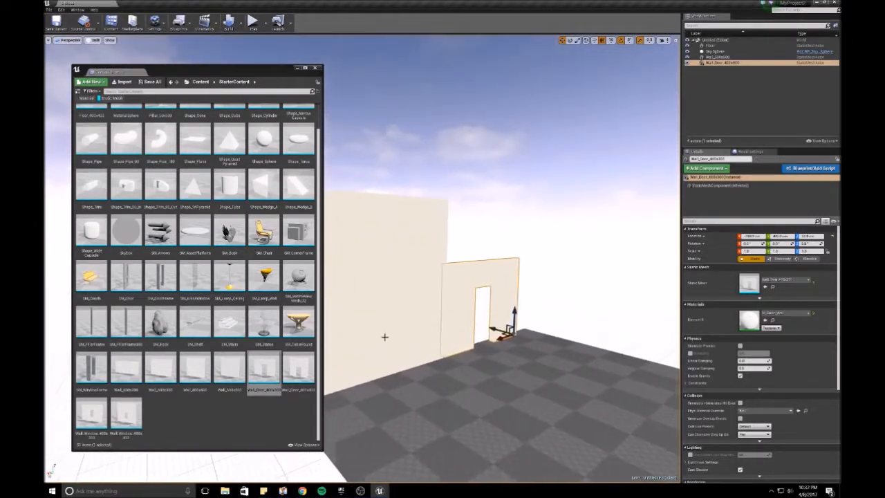
- Try a Wall_400x200 mesh turned 90° at the outer end of the door wall, and delete it
{"action": "left_click", "coordinate": [293, 361]}
{"action": "left_click", "coordinate": [195, 370]}
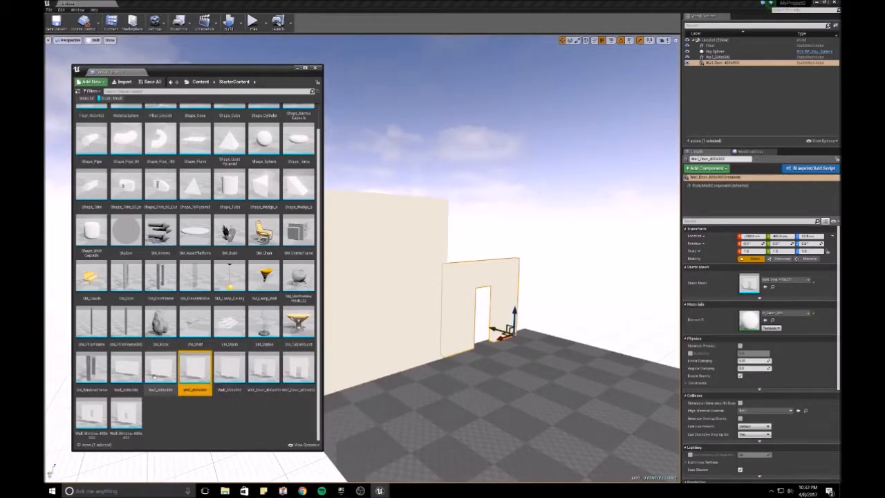
{"action": "left_click_drag", "start_coordinate": [126, 369], "coordinate": [588, 377]}
{"action": "right_click_drag", "start_coordinate": [587, 377], "coordinate": [539, 378]}
{"action": "key", "text": "e"}
{"action": "left_click_drag", "start_coordinate": [559, 408], "coordinate": [600, 428]}
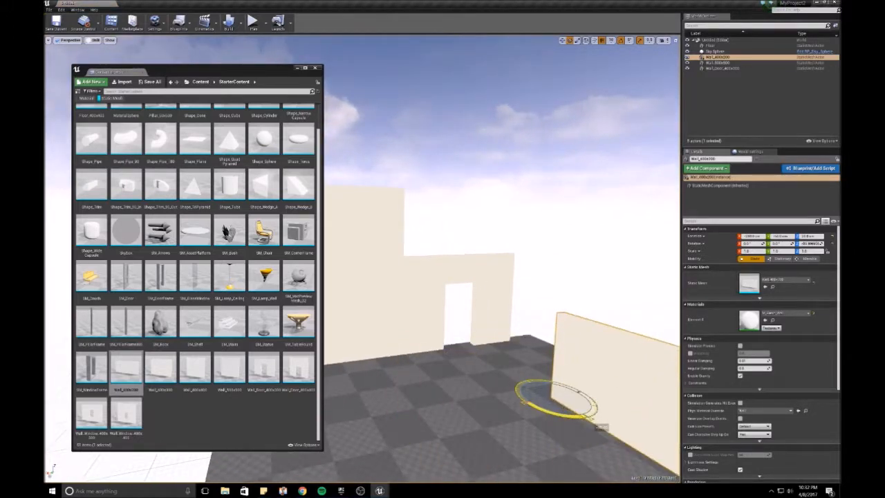
{"action": "key", "text": "w"}
{"action": "left_click_drag", "start_coordinate": [540, 388], "coordinate": [507, 322]}
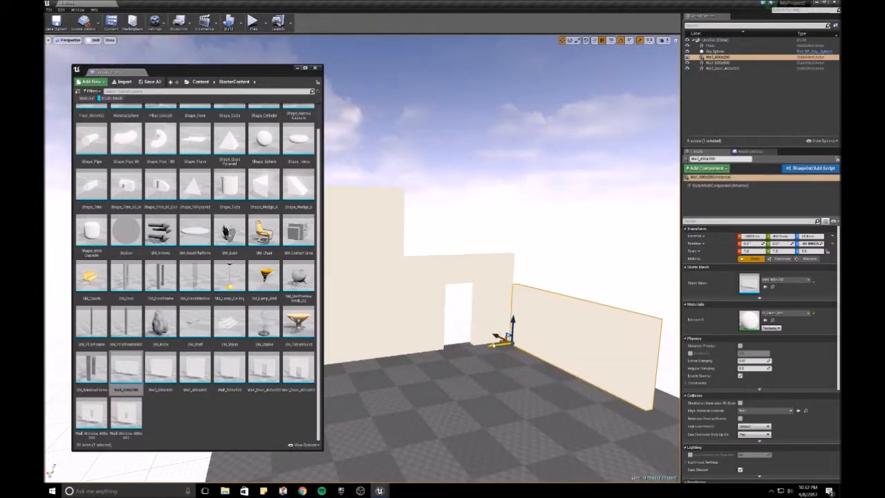
{"action": "key", "text": "Delete"}
- Duplicate the 500x500 wall, rotate the copy 90°, and move it to the corner at the outer end of the door wall
{"action": "left_click", "coordinate": [367, 324]}
{"action": "left_click_drag", "start_coordinate": [391, 343], "coordinate": [452, 396], "text": "alt"}
{"action": "key", "text": "e"}
{"action": "left_click_drag", "start_coordinate": [472, 444], "coordinate": [518, 460]}
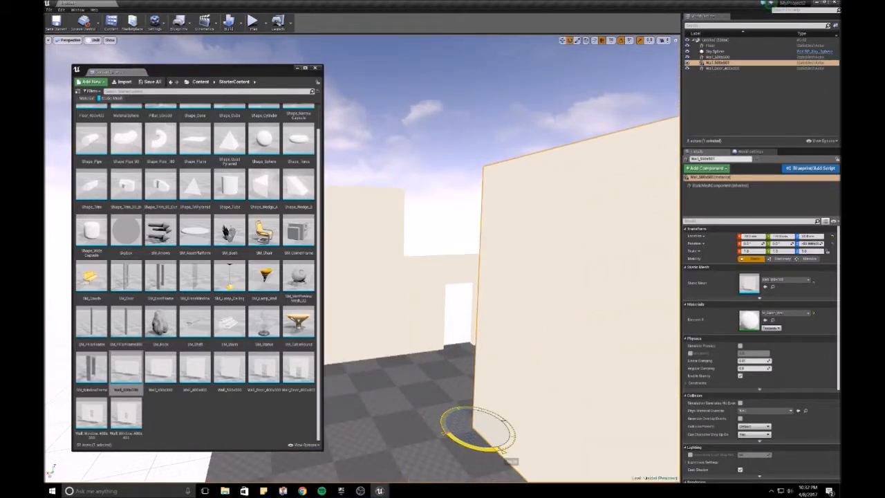
{"action": "key", "text": "w"}
{"action": "left_click_drag", "start_coordinate": [464, 417], "coordinate": [496, 374]}
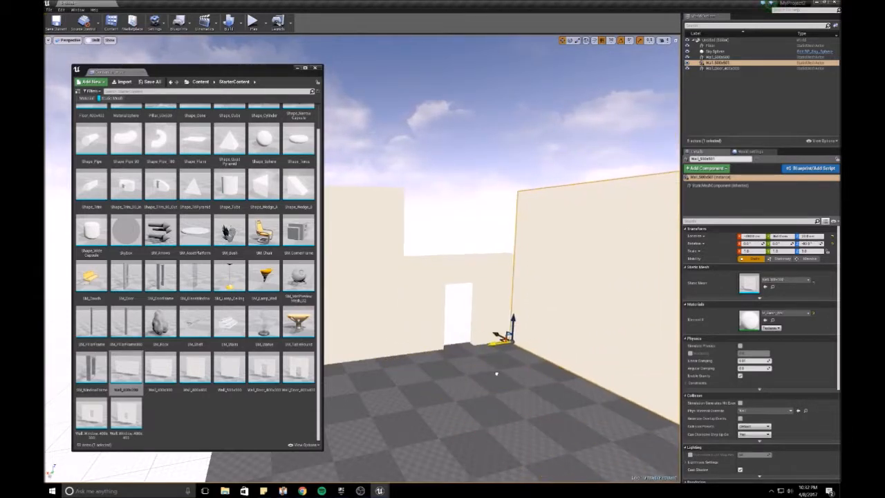
- Try a duplicate of the door wall on the open side of the room, and delete it
{"action": "right_click_drag", "start_coordinate": [495, 373], "coordinate": [518, 372]}
{"action": "left_click", "coordinate": [405, 320]}
{"action": "key", "text": "f"}
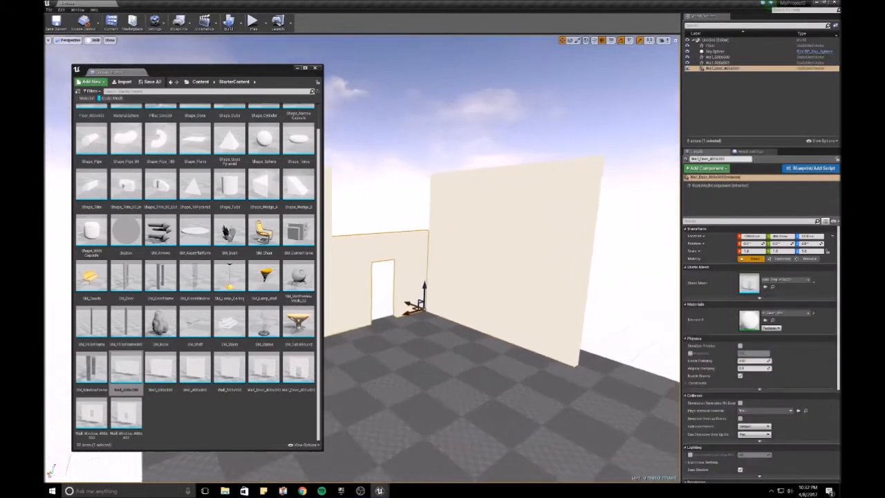
{"action": "left_click_drag", "start_coordinate": [416, 304], "coordinate": [569, 353], "text": "alt"}
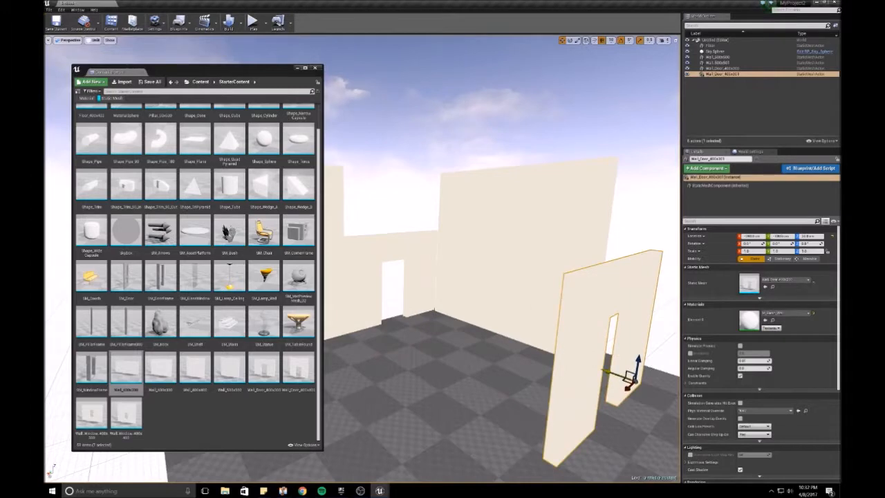
{"action": "right_click_drag", "start_coordinate": [559, 349], "coordinate": [578, 350]}
{"action": "key", "text": "Delete"}
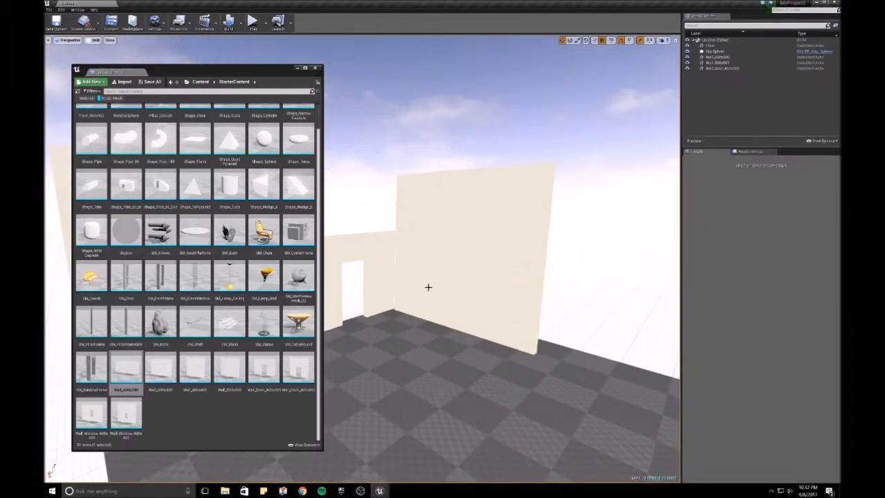
- Nudge the rotated 500x500 wall into line with the corner of the door wall
{"action": "left_click", "coordinate": [467, 308]}
{"action": "right_click_drag", "start_coordinate": [400, 302], "coordinate": [391, 302]}
{"action": "left_click_drag", "start_coordinate": [389, 303], "coordinate": [386, 303]}
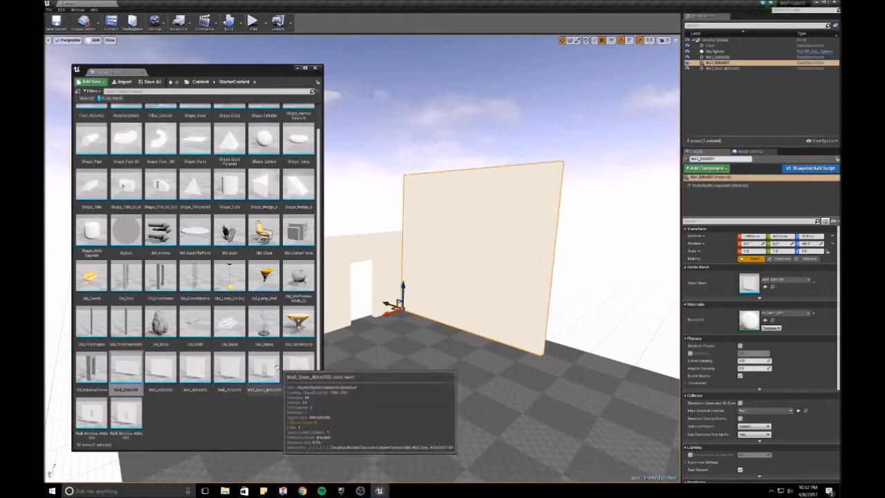
- Place a Wall_Window_400x300 mesh beyond the rotated 500x500 wall and turn it 90° to run parallel with it
{"action": "left_click_drag", "start_coordinate": [91, 413], "coordinate": [644, 349]}
{"action": "key", "text": "e"}
{"action": "key", "text": "ctrl+z"}
{"action": "key", "text": "w"}
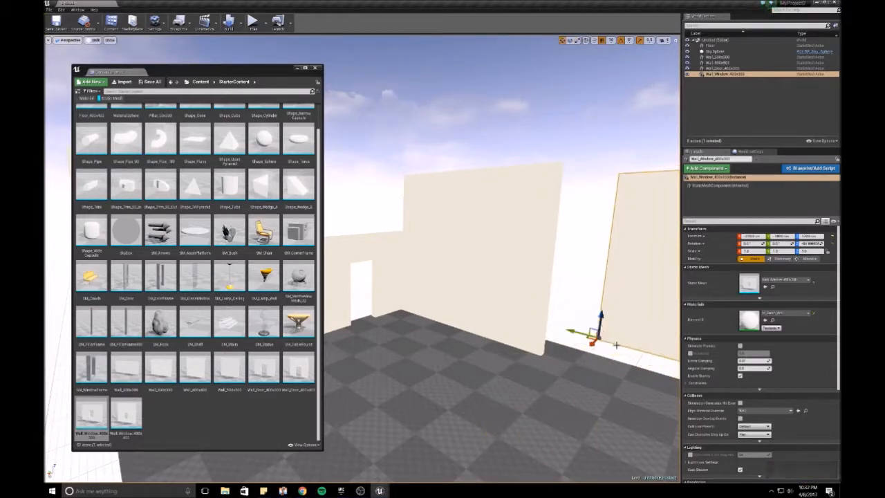
- Move the window wall onto the floor edge and butt it against the free end of the rotated 500x500 wall
{"action": "left_click_drag", "start_coordinate": [575, 332], "coordinate": [505, 316]}
{"action": "right_click_drag", "start_coordinate": [505, 316], "coordinate": [444, 333]}
{"action": "left_click_drag", "start_coordinate": [445, 332], "coordinate": [511, 307]}
{"action": "right_click_drag", "start_coordinate": [511, 307], "coordinate": [465, 301]}
{"action": "left_click_drag", "start_coordinate": [462, 300], "coordinate": [434, 296]}
{"action": "right_click_drag", "start_coordinate": [434, 295], "coordinate": [416, 310]}
{"action": "left_click_drag", "start_coordinate": [428, 314], "coordinate": [451, 316]}
{"action": "mouse_move", "coordinate": [451, 315]}
{"action": "right_mouse_down"}
{"action": "mouse_move", "coordinate": [401, 311]}
{"action": "mouse_move", "coordinate": [463, 323]}
{"action": "right_mouse_up"}
- Duplicate the window wall upward and stack the copy directly on top as a second storey
{"action": "left_click_drag", "start_coordinate": [433, 315], "coordinate": [461, 221]}
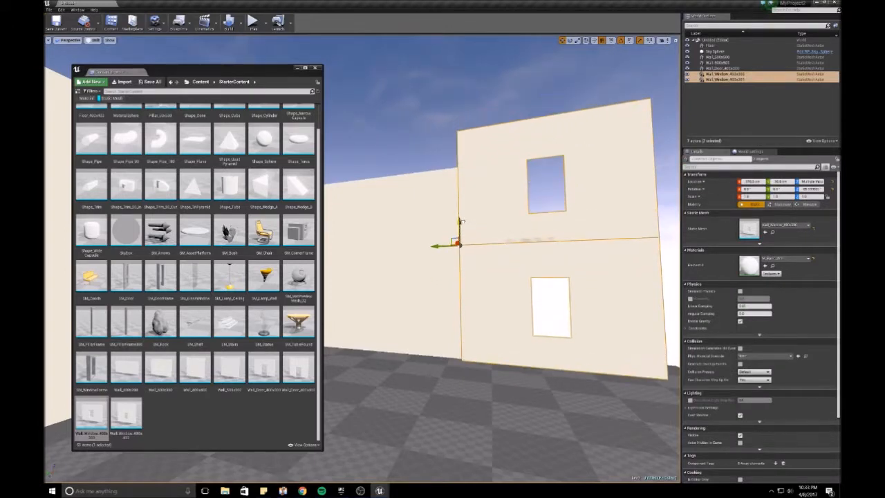
{"action": "right_click_drag", "start_coordinate": [460, 239], "coordinate": [498, 247]}
{"action": "left_click", "coordinate": [412, 211]}
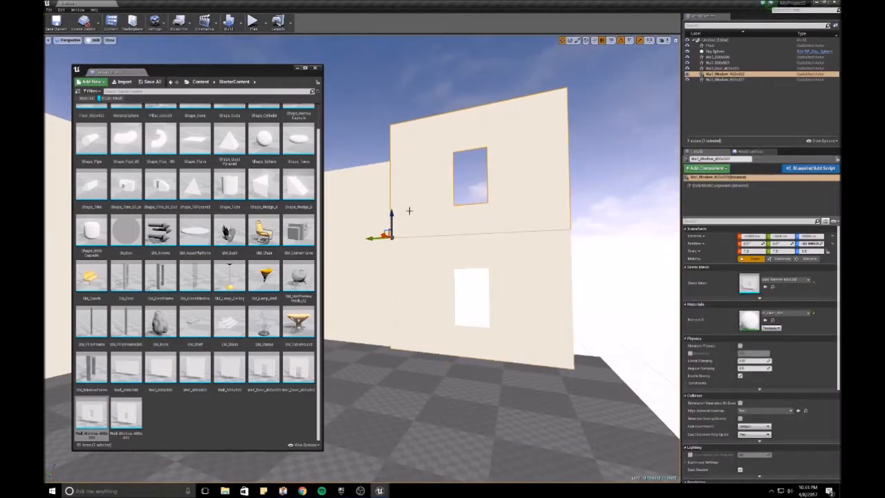
{"action": "left_click_drag", "start_coordinate": [390, 215], "coordinate": [392, 213]}
{"action": "right_click_drag", "start_coordinate": [393, 211], "coordinate": [449, 218]}
- Duplicate both stacked window walls, rotate the copies 90°, and move them into place as the adjoining side
{"action": "key", "text": "s"}
{"action": "key", "text": "s"}
{"action": "key", "text": "w"}
{"action": "left_click", "coordinate": [515, 281], "text": "ctrl"}
{"action": "key", "text": "e"}
{"action": "right_click_drag", "start_coordinate": [488, 311], "coordinate": [518, 311]}
{"action": "key", "text": "s"}
{"action": "key", "text": "d"}
{"action": "left_click_drag", "start_coordinate": [410, 315], "coordinate": [477, 315], "text": "alt"}
{"action": "key", "text": "space"}
{"action": "left_click_drag", "start_coordinate": [382, 303], "coordinate": [492, 322]}
{"action": "right_click_drag", "start_coordinate": [492, 330], "coordinate": [467, 330]}
{"action": "mouse_move", "coordinate": [514, 353]}
{"action": "right_mouse_down"}
{"action": "mouse_move", "coordinate": [500, 347]}
{"action": "mouse_move", "coordinate": [512, 366]}
{"action": "mouse_move", "coordinate": [501, 360]}
{"action": "right_mouse_up"}
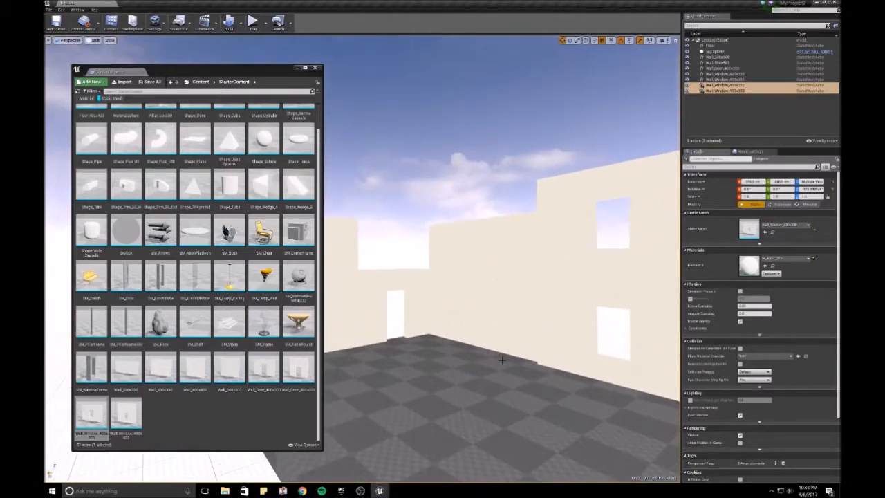
- Duplicate the upper window wall and rotate the copy 90° so that it runs parallel to the door wall
{"action": "left_click", "coordinate": [602, 274]}
{"action": "left_click_drag", "start_coordinate": [518, 271], "coordinate": [457, 271], "text": "alt"}
{"action": "key", "text": "e"}
{"action": "left_click_drag", "start_coordinate": [402, 271], "coordinate": [455, 270]}
{"action": "key", "text": "w"}
{"action": "key", "text": "w"}
- Position the rotated window wall copy directly on top of the door wall and deselect it
{"action": "right_click_drag", "start_coordinate": [455, 270], "coordinate": [397, 306]}
{"action": "key", "text": "e"}
{"action": "key", "text": "w"}
{"action": "left_click_drag", "start_coordinate": [456, 300], "coordinate": [408, 341]}
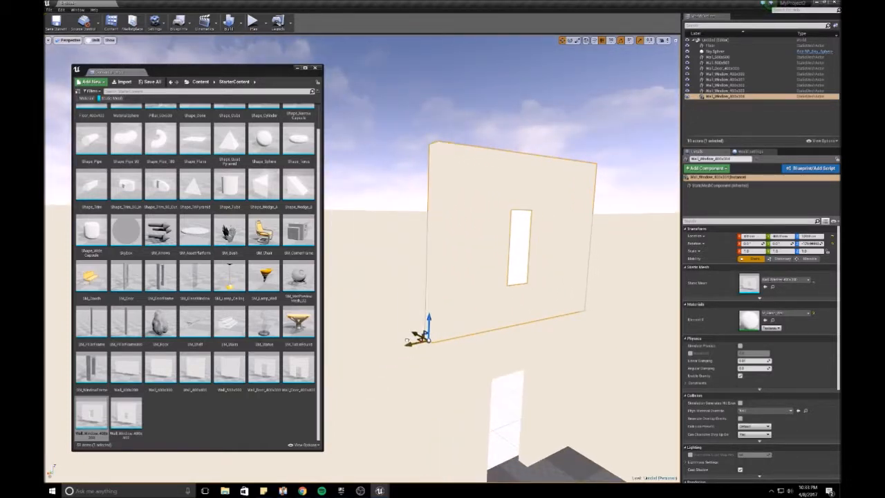
{"action": "left_click", "coordinate": [407, 176]}
{"action": "mouse_move", "coordinate": [407, 176]}
{"action": "right_mouse_down"}
{"action": "mouse_move", "coordinate": [470, 201]}
{"action": "mouse_move", "coordinate": [398, 183]}
{"action": "right_mouse_up"}
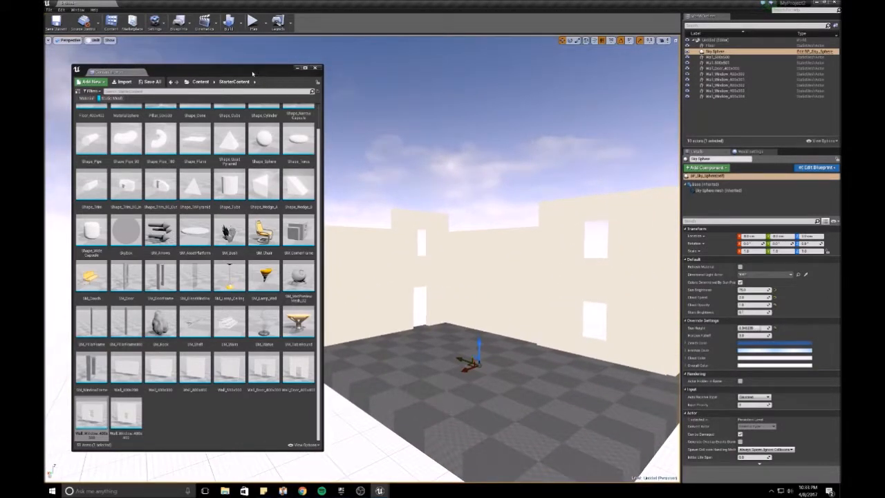
- Place the SM_TableRound, SM_Chair and SM_Couch meshes next to each other on the room's floor
{"action": "left_click_drag", "start_coordinate": [253, 74], "coordinate": [209, 72]}
{"action": "right_click_drag", "start_coordinate": [472, 156], "coordinate": [477, 158]}
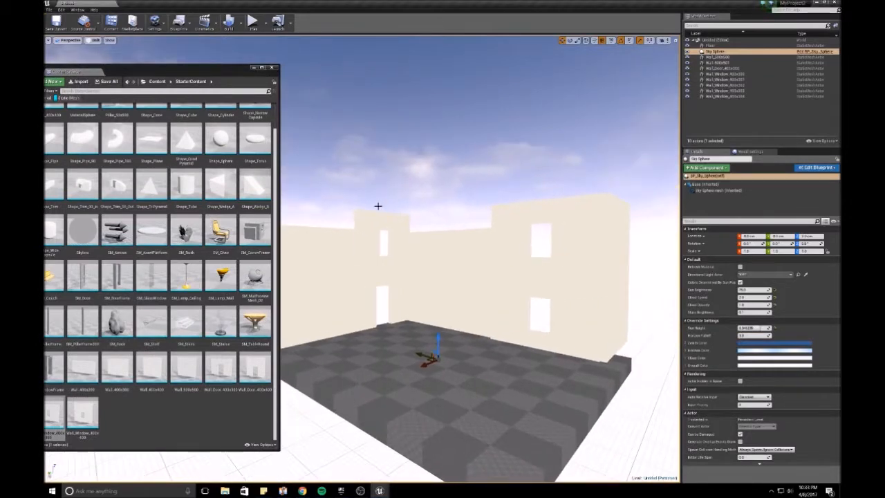
{"action": "left_click_drag", "start_coordinate": [255, 321], "coordinate": [486, 379]}
{"action": "left_click_drag", "start_coordinate": [219, 231], "coordinate": [426, 353]}
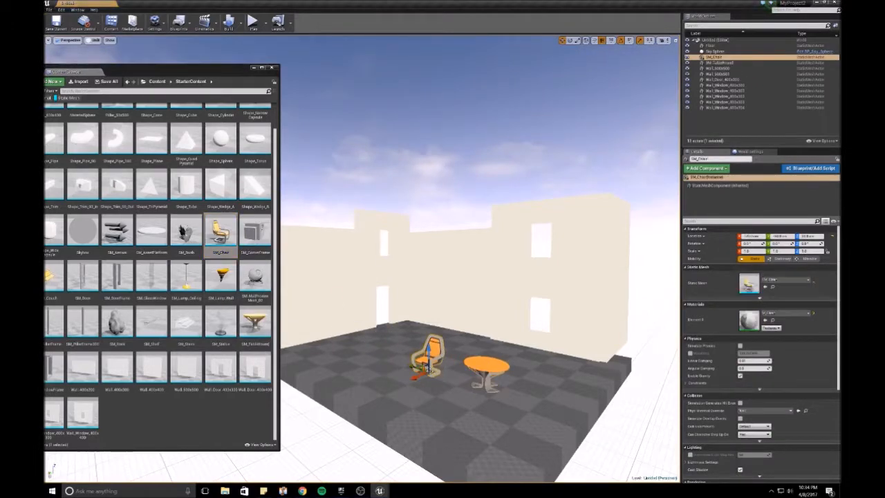
{"action": "left_click_drag", "start_coordinate": [56, 277], "coordinate": [373, 356]}
{"action": "left_click", "coordinate": [430, 163]}
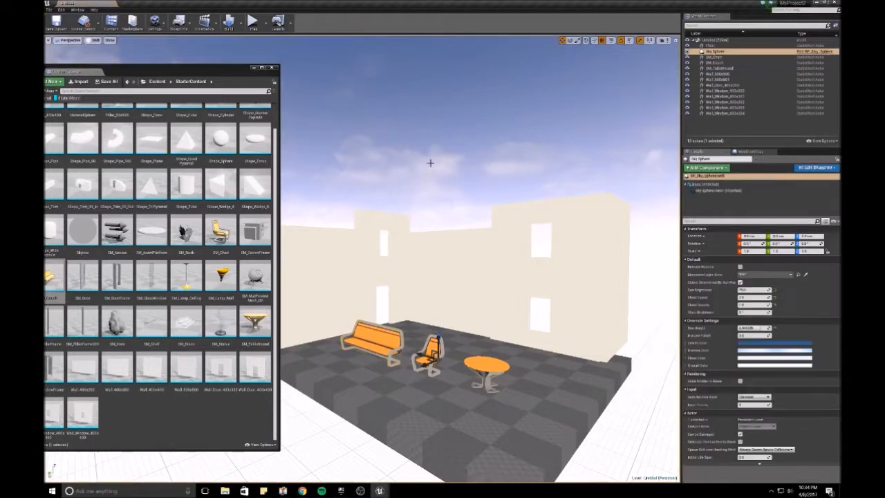
- Place the SM_Lamp_Ceiling mesh in the room and position it hanging above the round table
{"action": "left_click_drag", "start_coordinate": [187, 281], "coordinate": [496, 357]}
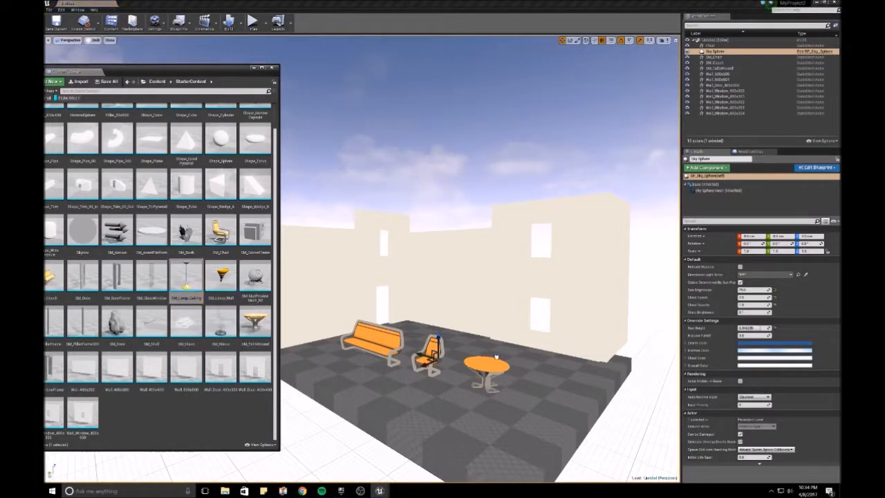
{"action": "left_click_drag", "start_coordinate": [526, 387], "coordinate": [477, 284]}
{"action": "key", "text": "w"}
{"action": "mouse_move", "coordinate": [500, 262]}
{"action": "right_mouse_down"}
{"action": "mouse_move", "coordinate": [481, 256]}
{"action": "mouse_move", "coordinate": [500, 262]}
{"action": "right_mouse_up"}
{"action": "left_click_drag", "start_coordinate": [468, 271], "coordinate": [446, 269]}
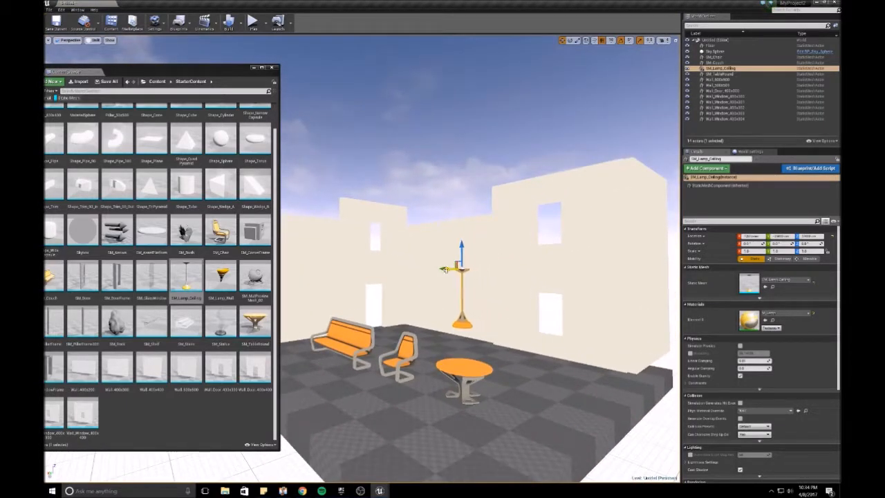
{"action": "left_click", "coordinate": [467, 192]}
- Raise the ceiling lamp higher above the round table and deselect it
{"action": "right_click_drag", "start_coordinate": [467, 192], "coordinate": [451, 198]}
{"action": "left_click", "coordinate": [509, 250]}
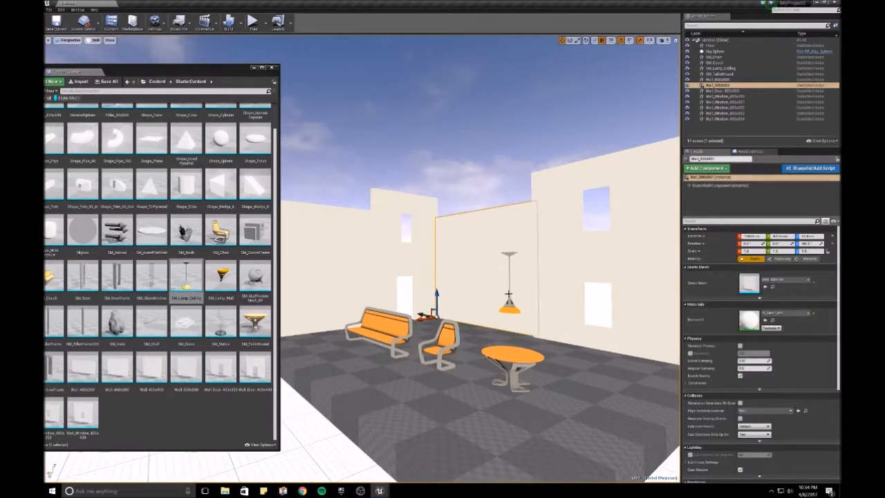
{"action": "left_click", "coordinate": [513, 308]}
{"action": "left_click_drag", "start_coordinate": [510, 234], "coordinate": [510, 207]}
{"action": "left_click", "coordinate": [465, 157]}
{"action": "right_click_drag", "start_coordinate": [451, 159], "coordinate": [447, 163]}
{"action": "key", "text": "s"}
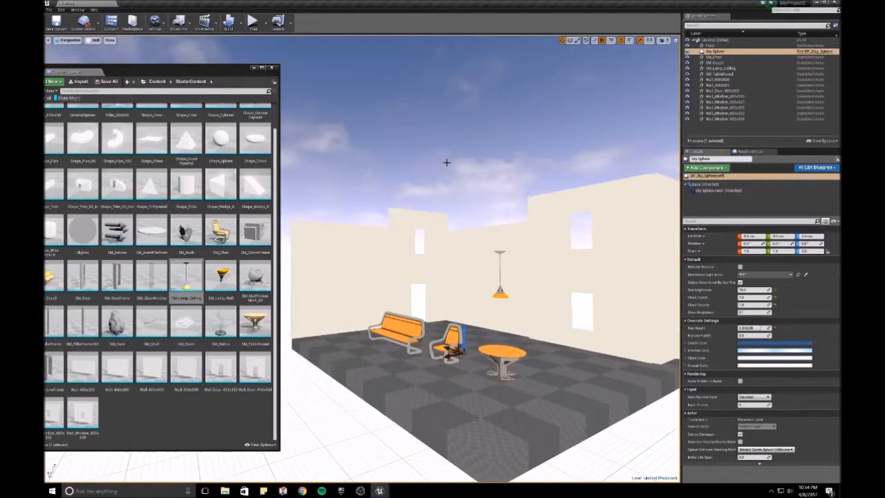
- Bring up the placeable light actors in the Modes window and switch the viewport from unlit to lit shading
{"action": "left_click", "coordinate": [77, 10]}
{"action": "mouse_move", "coordinate": [89, 23]}
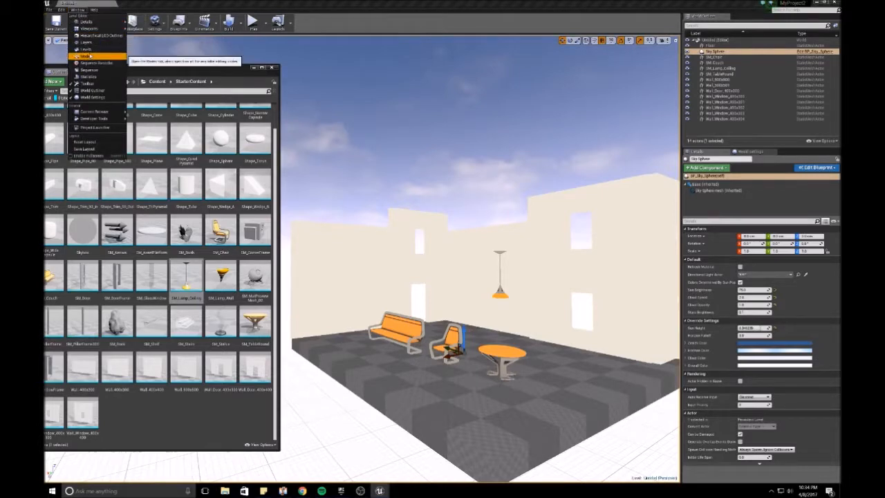
{"action": "left_click", "coordinate": [90, 55]}
{"action": "left_click", "coordinate": [155, 183]}
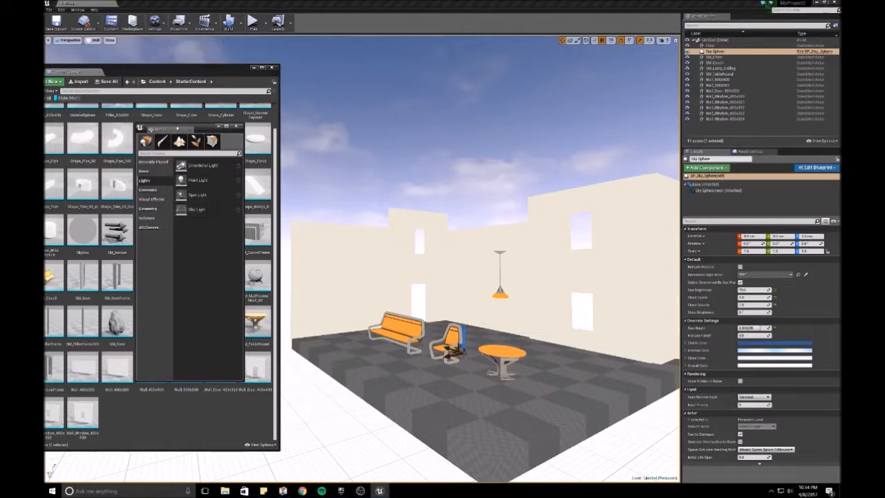
{"action": "left_click", "coordinate": [95, 40]}
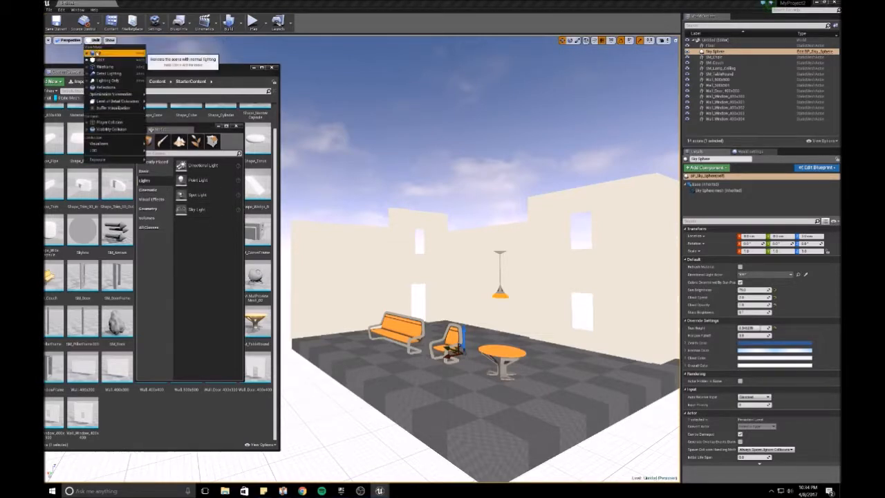
{"action": "left_click", "coordinate": [95, 52]}
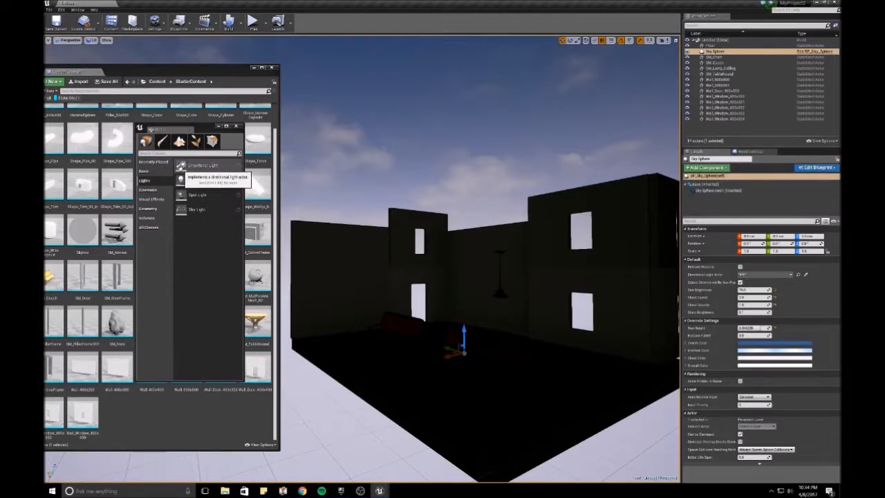
- Add a directional light inside the room and assign it as the sky sphere's Directional Light Actor
{"action": "right_click_drag", "start_coordinate": [380, 184], "coordinate": [358, 176]}
{"action": "left_click_drag", "start_coordinate": [194, 166], "coordinate": [427, 256]}
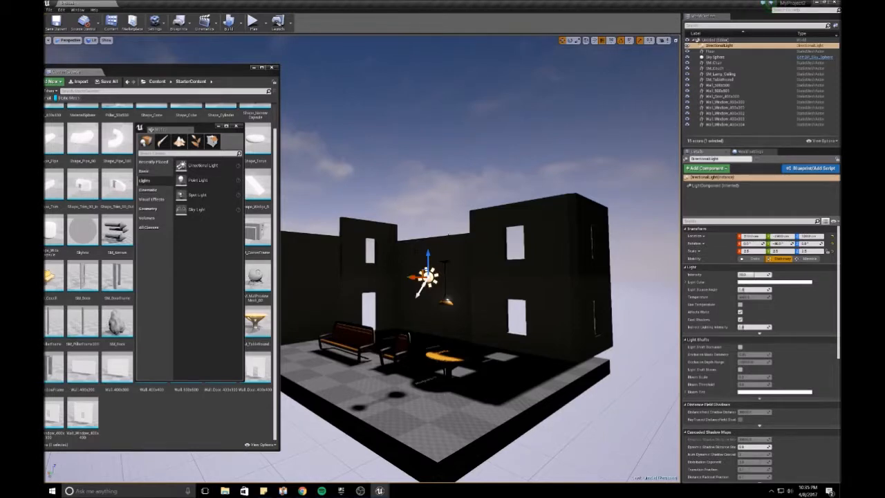
{"action": "left_click", "coordinate": [428, 151]}
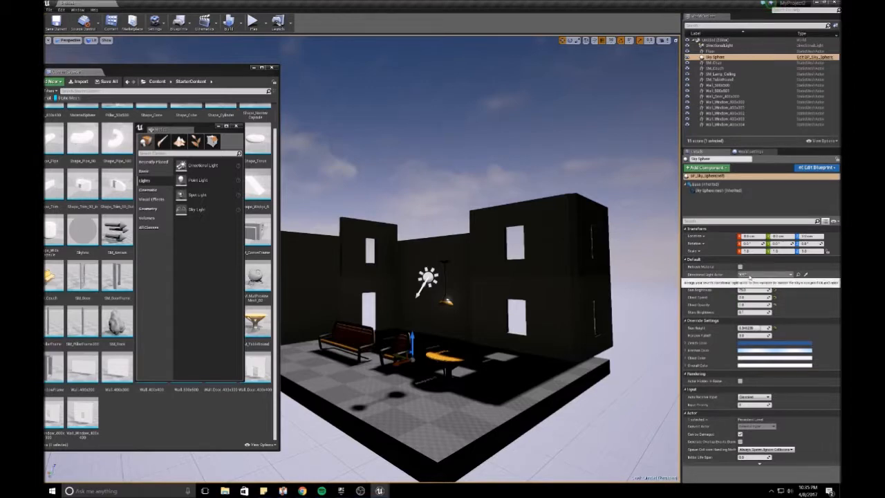
{"action": "left_click", "coordinate": [750, 275]}
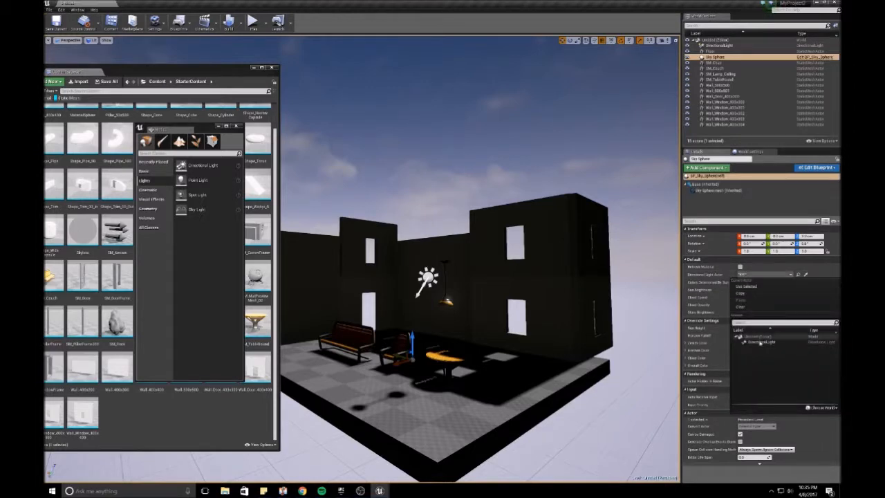
{"action": "left_click", "coordinate": [759, 343]}
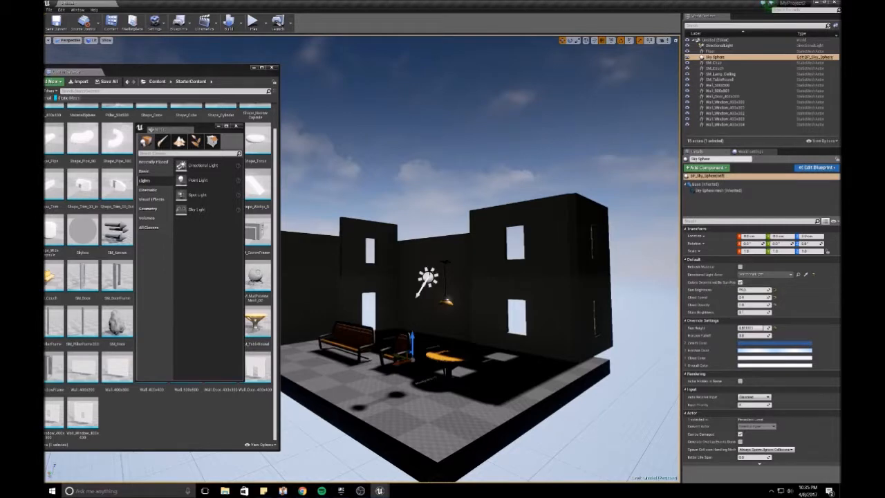
- Rotate the directional light to shine lower and sideways across the room, and refresh the sky sphere's material
{"action": "left_click", "coordinate": [427, 277]}
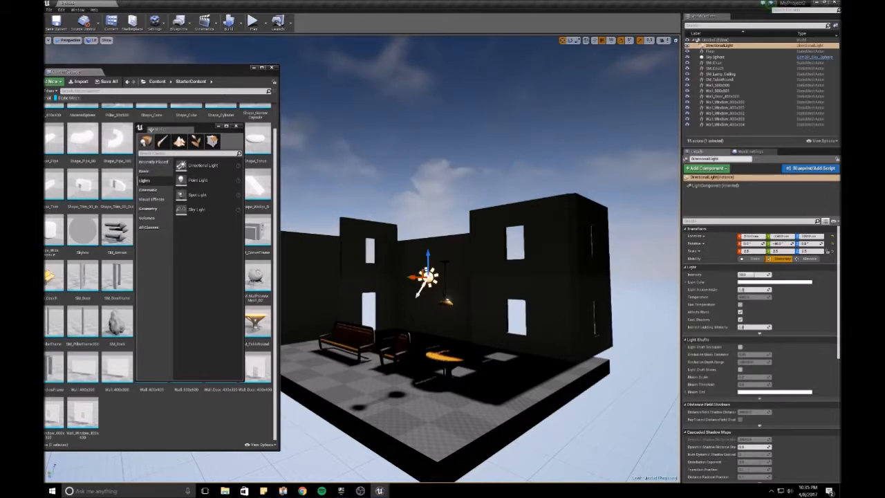
{"action": "key", "text": "space"}
{"action": "key", "text": "space"}
{"action": "key", "text": "space"}
{"action": "key", "text": "space"}
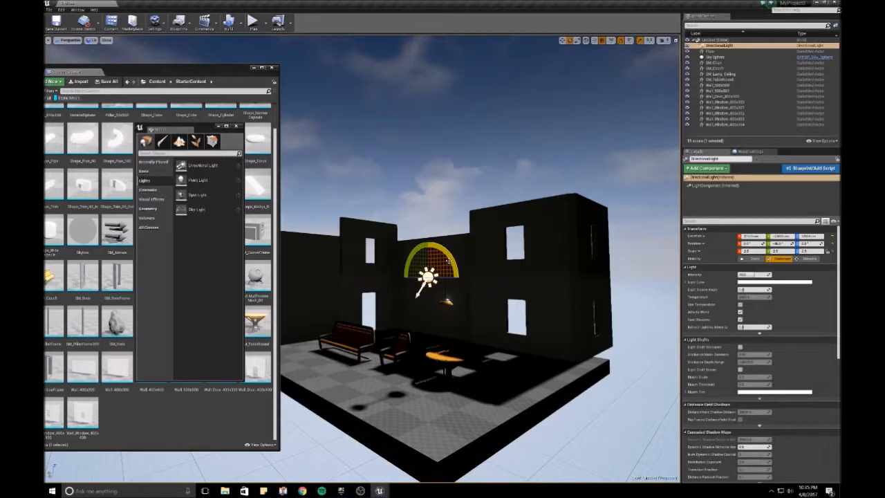
{"action": "left_click_drag", "start_coordinate": [451, 256], "coordinate": [448, 302]}
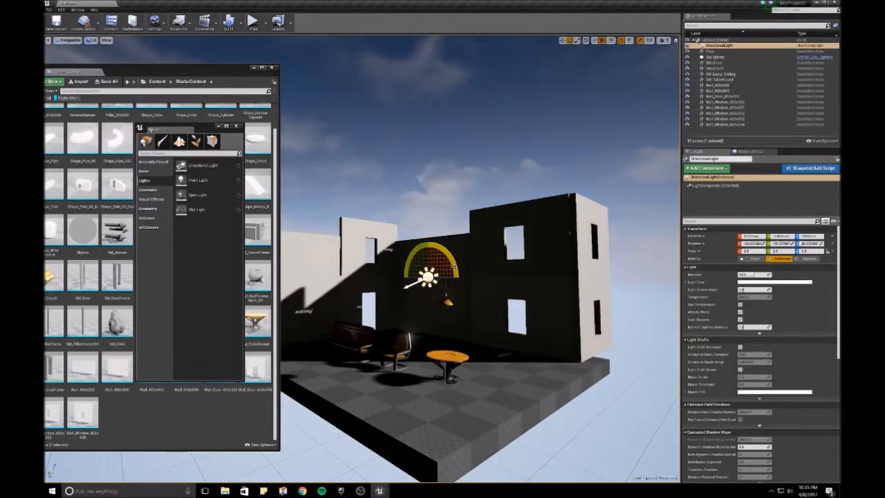
{"action": "left_click", "coordinate": [443, 151]}
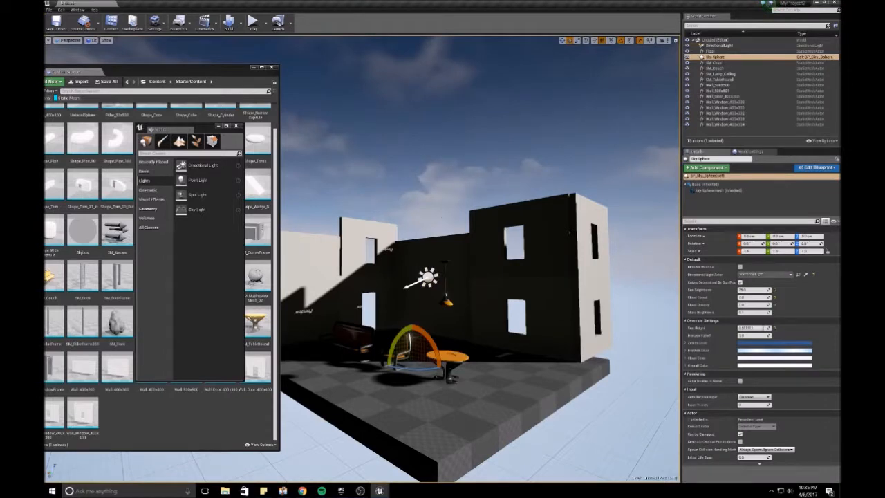
{"action": "left_click", "coordinate": [429, 338]}
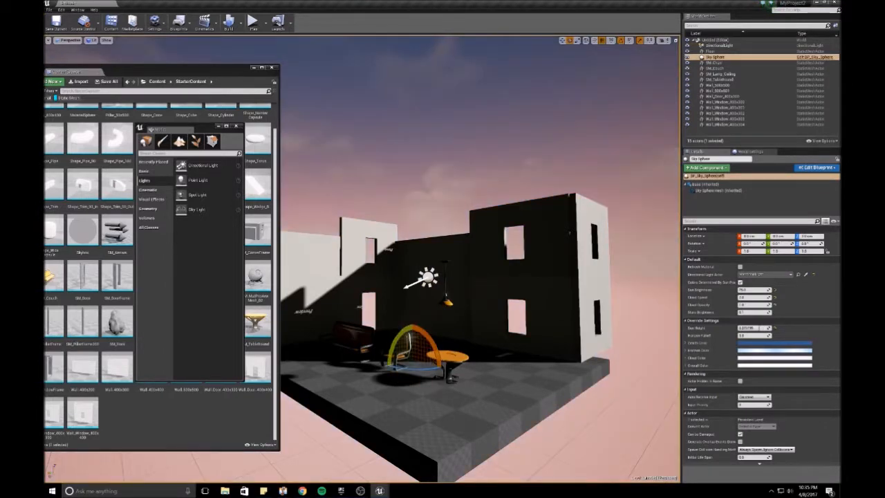
- Examine the sun's position in the sky in relation to the directional light's direction
{"action": "key", "text": "g"}
{"action": "key", "text": "a"}
{"action": "right_click_drag", "start_coordinate": [442, 276], "coordinate": [567, 262]}
{"action": "key", "text": "a"}
{"action": "key", "text": "g"}
{"action": "key", "text": "d"}
{"action": "right_click_drag", "start_coordinate": [505, 322], "coordinate": [486, 374]}
{"action": "key", "text": "w"}
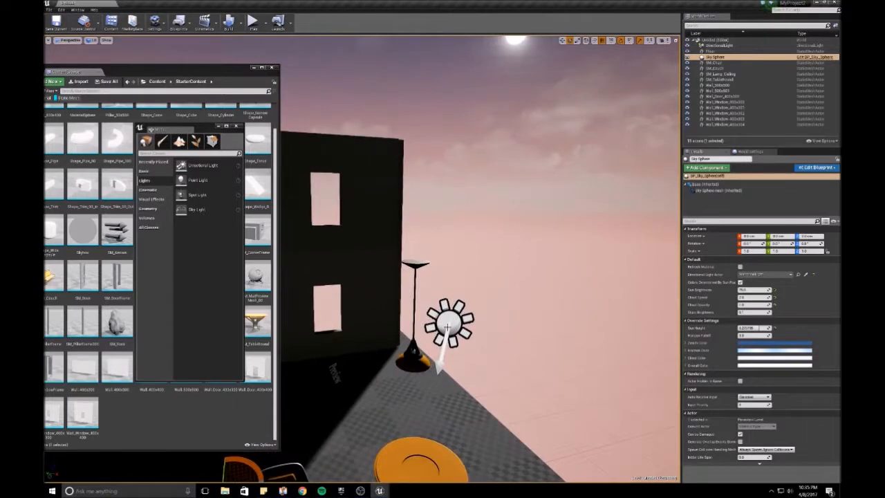
- Rotate the directional light on several axes so that it points more steeply down at the floor
{"action": "left_click", "coordinate": [451, 323]}
{"action": "scroll", "coordinate": [451, 323], "scroll_direction": "down", "scroll_amount": 10}
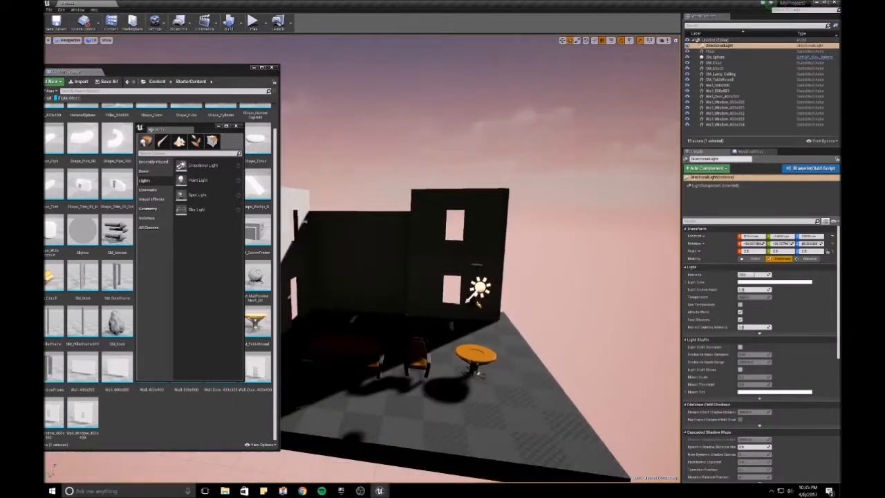
{"action": "mouse_move", "coordinate": [451, 323]}
{"action": "right_mouse_down"}
{"action": "mouse_move", "coordinate": [453, 309]}
{"action": "mouse_move", "coordinate": [451, 335]}
{"action": "mouse_move", "coordinate": [439, 333]}
{"action": "right_mouse_up"}
{"action": "key", "text": "w"}
{"action": "key", "text": "space"}
{"action": "key", "text": "space"}
{"action": "key", "text": "space"}
{"action": "left_click_drag", "start_coordinate": [485, 289], "coordinate": [470, 328]}
{"action": "right_click_drag", "start_coordinate": [469, 327], "coordinate": [536, 313]}
{"action": "key", "text": "w"}
{"action": "key", "text": "a"}
{"action": "left_click_drag", "start_coordinate": [464, 329], "coordinate": [476, 398]}
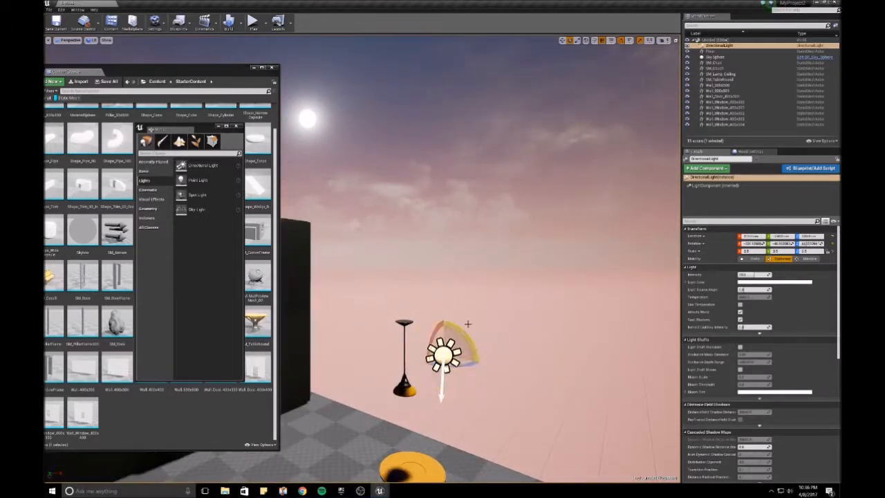
- Refresh the sky sphere's material to match the rotated light and check where the sun sits in the sky
{"action": "left_click", "coordinate": [429, 140]}
{"action": "key", "text": "s"}
{"action": "right_click_drag", "start_coordinate": [449, 277], "coordinate": [353, 294]}
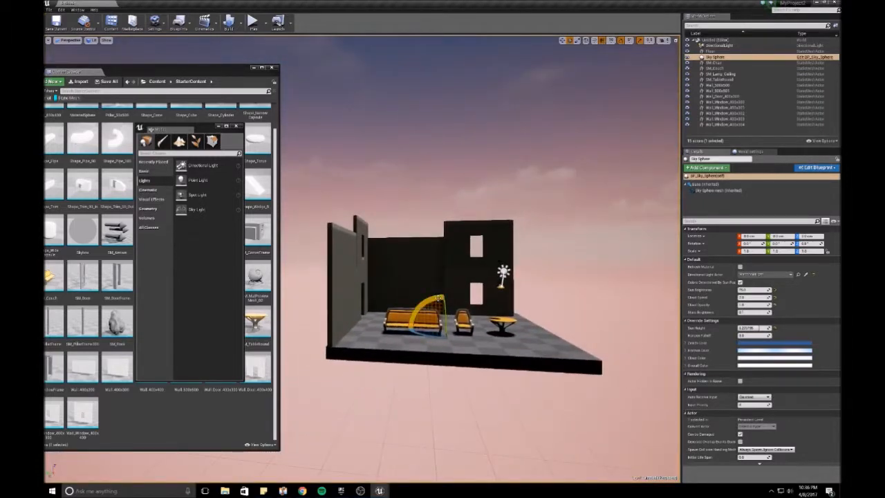
{"action": "left_click", "coordinate": [436, 298]}
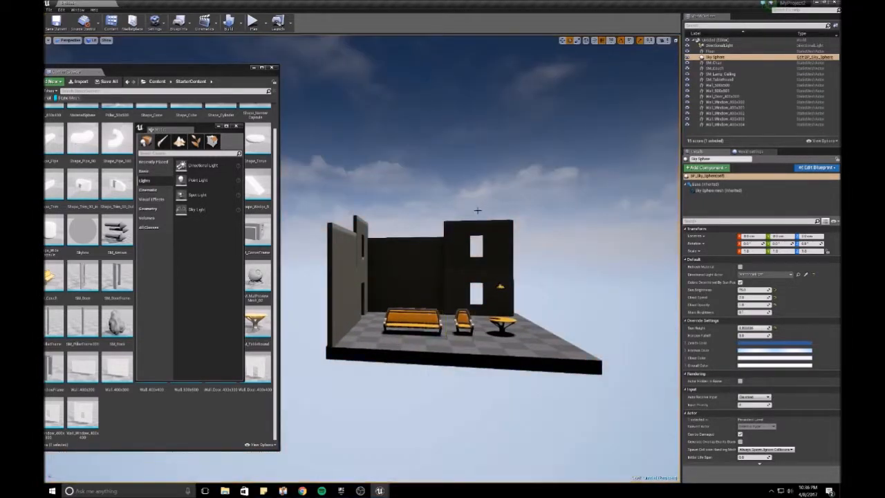
{"action": "right_click_drag", "start_coordinate": [470, 215], "coordinate": [463, 141]}
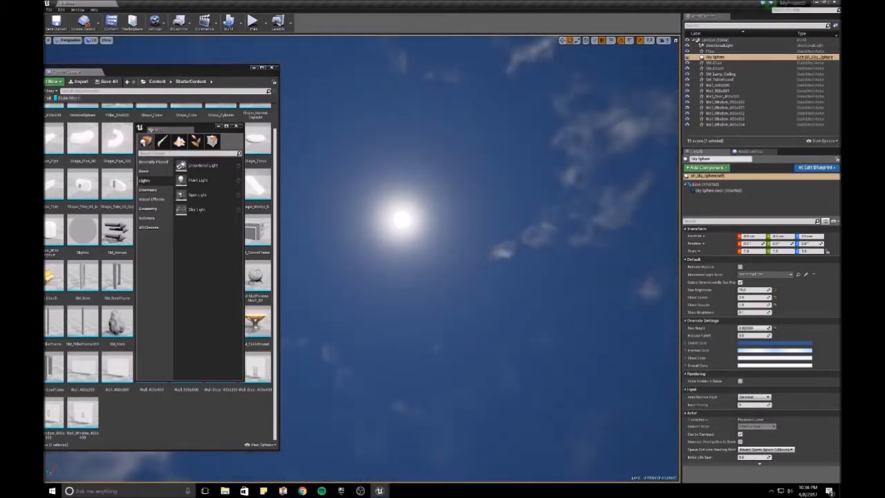
{"action": "right_click_drag", "start_coordinate": [463, 140], "coordinate": [399, 188]}
{"action": "key", "text": "s"}
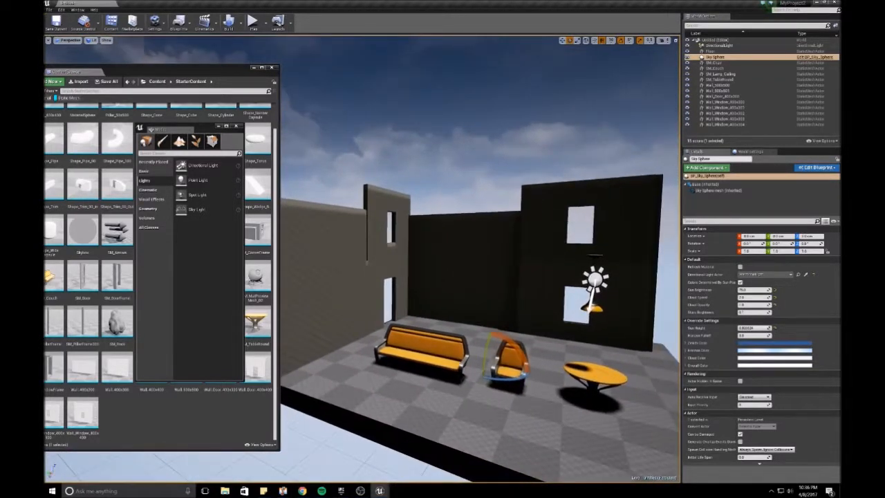
- Rotate the directional light to illuminate the inner faces of the window walls, and refresh the sky sphere
{"action": "left_click", "coordinate": [594, 276]}
{"action": "left_click_drag", "start_coordinate": [566, 258], "coordinate": [532, 282]}
{"action": "key", "text": "w"}
{"action": "key", "text": "a"}
{"action": "right_click_drag", "start_coordinate": [587, 229], "coordinate": [653, 202]}
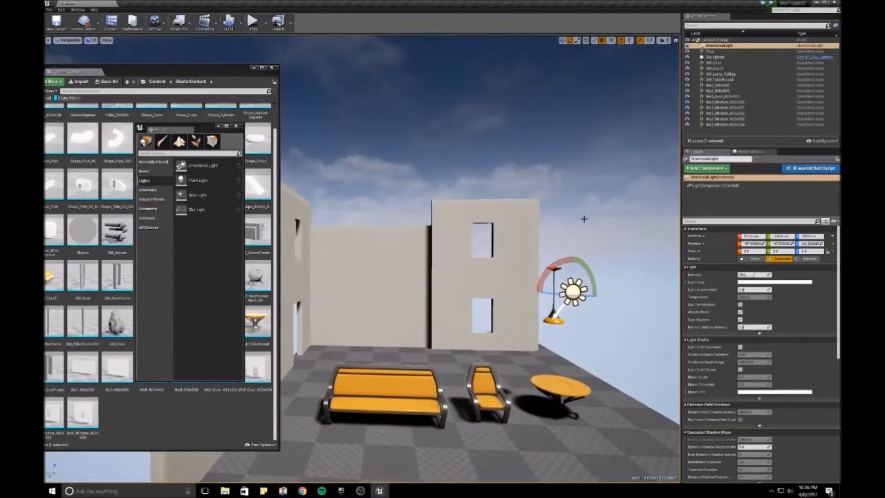
{"action": "left_click", "coordinate": [547, 133]}
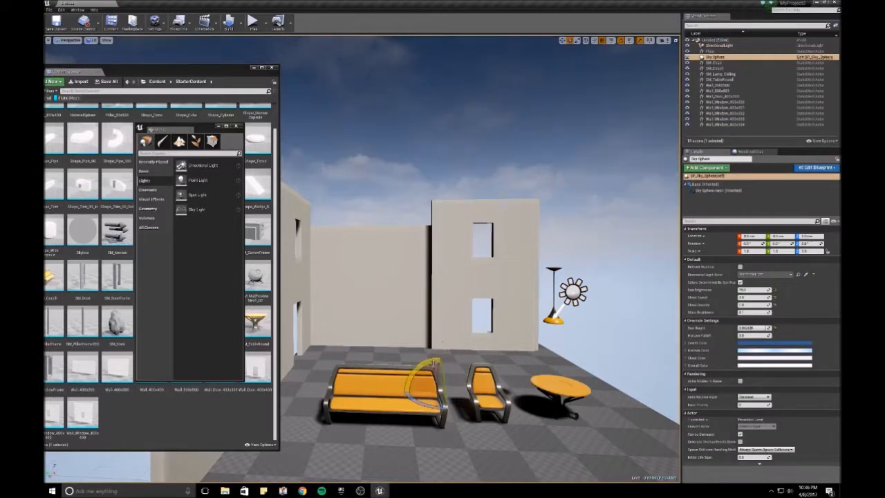
- Add a point light and position it between the ceiling lamp and the round table
{"action": "right_click_drag", "start_coordinate": [449, 231], "coordinate": [434, 203]}
{"action": "key", "text": "w"}
{"action": "key", "text": "s"}
{"action": "left_click_drag", "start_coordinate": [182, 179], "coordinate": [548, 303]}
{"action": "right_click_drag", "start_coordinate": [467, 153], "coordinate": [433, 131]}
{"action": "left_click_drag", "start_coordinate": [423, 310], "coordinate": [489, 309]}
{"action": "mouse_move", "coordinate": [536, 329]}
{"action": "right_mouse_down"}
{"action": "mouse_move", "coordinate": [508, 311]}
{"action": "mouse_move", "coordinate": [540, 322]}
{"action": "right_mouse_up"}
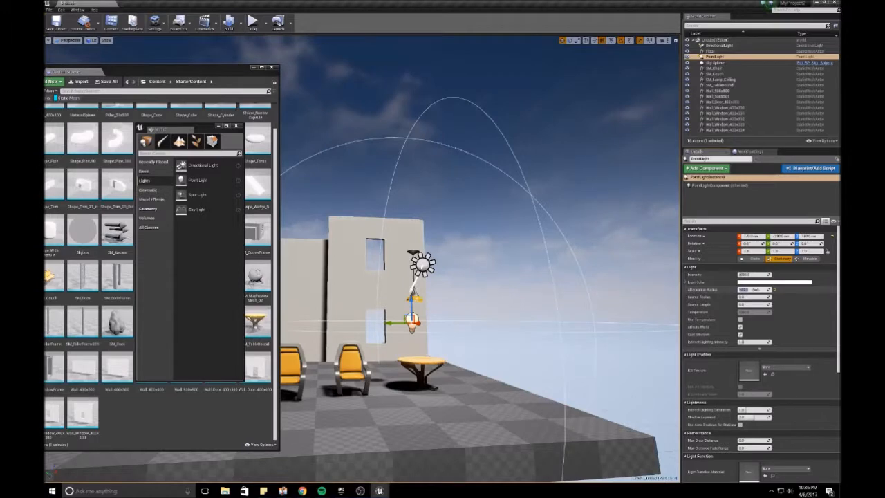
- Reduce the point light's attenuation radius to confine its reach to the area around the table
{"action": "key", "text": "Return"}
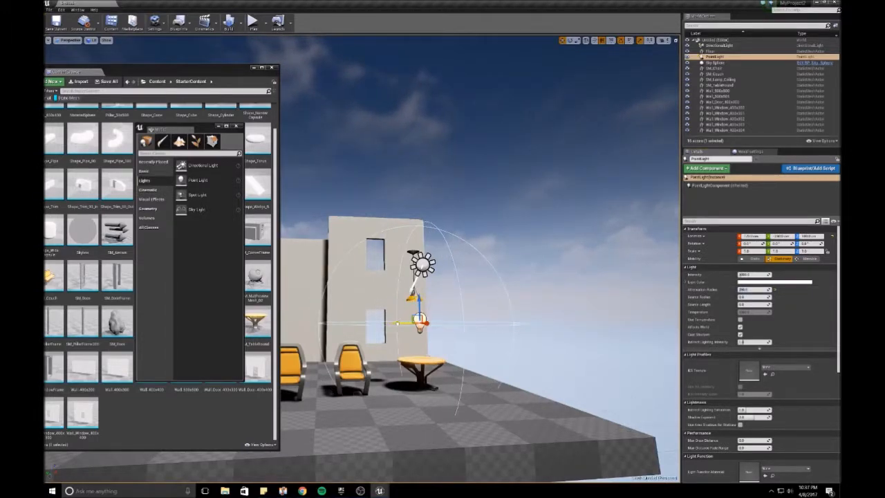
{"action": "key", "text": "f"}
{"action": "scroll", "coordinate": [482, 360], "scroll_direction": "up", "scroll_amount": 5}
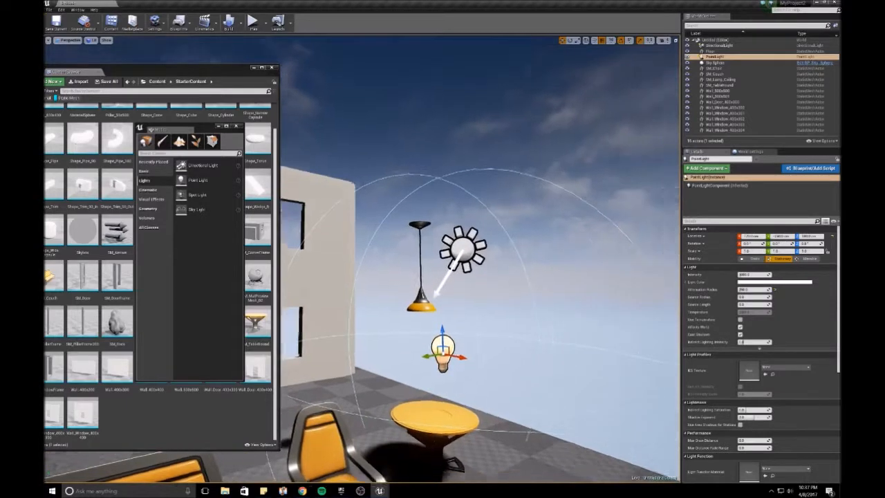
- Move the point light up to the opening of the ceiling lamp's shade
{"action": "left_click_drag", "start_coordinate": [520, 439], "coordinate": [443, 427]}
{"action": "right_click_drag", "start_coordinate": [444, 427], "coordinate": [346, 467]}
{"action": "mouse_move", "coordinate": [455, 297]}
{"action": "right_mouse_down"}
{"action": "mouse_move", "coordinate": [477, 277]}
{"action": "mouse_move", "coordinate": [455, 298]}
{"action": "right_mouse_up"}
{"action": "right_click_drag", "start_coordinate": [429, 265], "coordinate": [410, 248]}
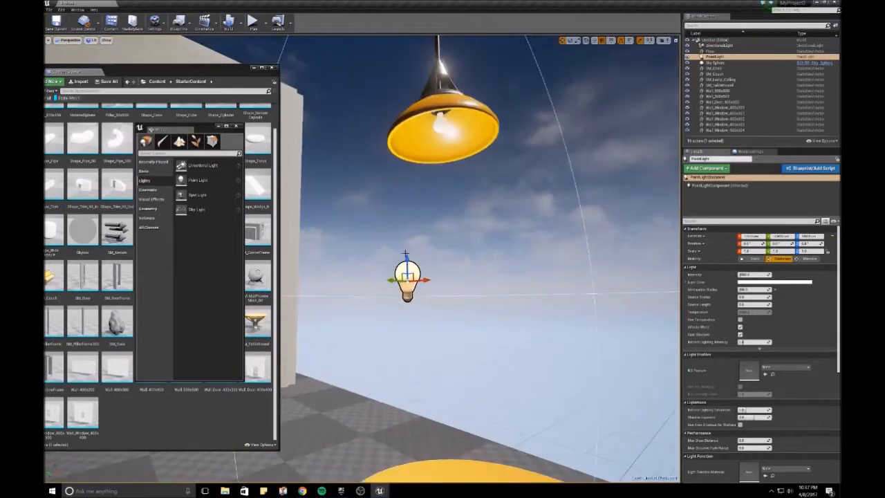
{"action": "left_click_drag", "start_coordinate": [407, 268], "coordinate": [406, 176]}
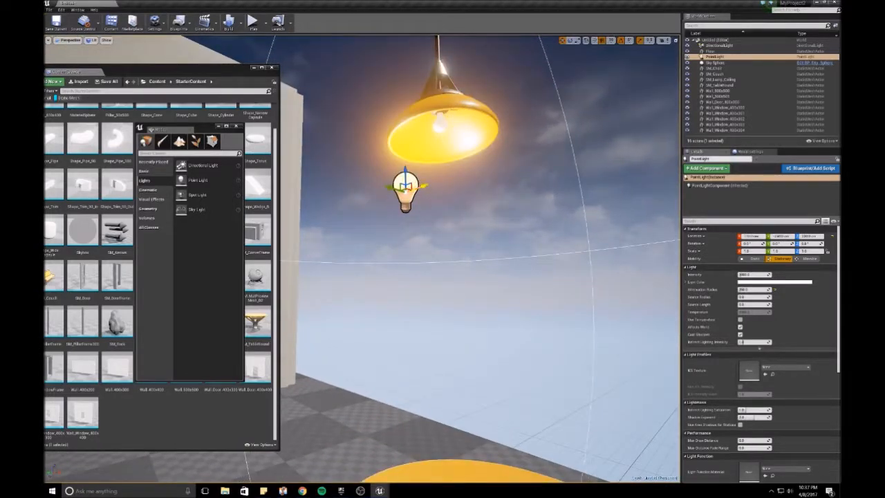
{"action": "key", "text": "f"}
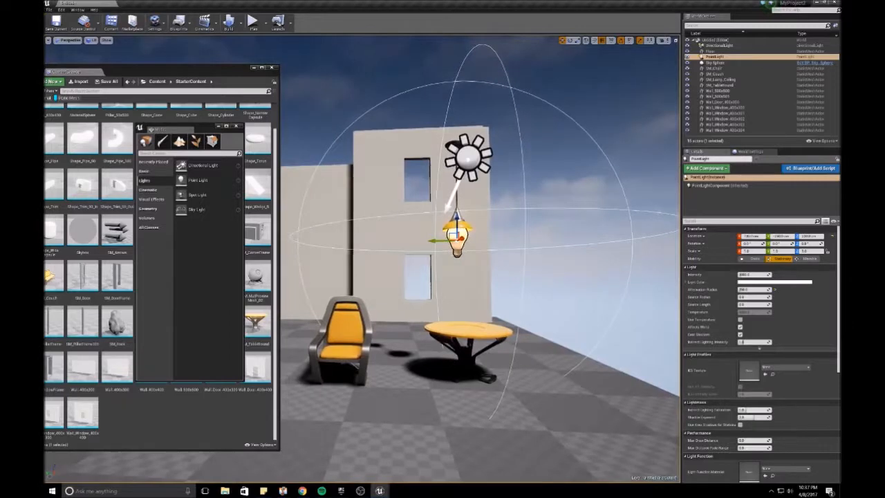
- Tint the point light under the ceiling lamp a pale peach
{"action": "scroll", "coordinate": [538, 145], "scroll_direction": "up", "scroll_amount": 5}
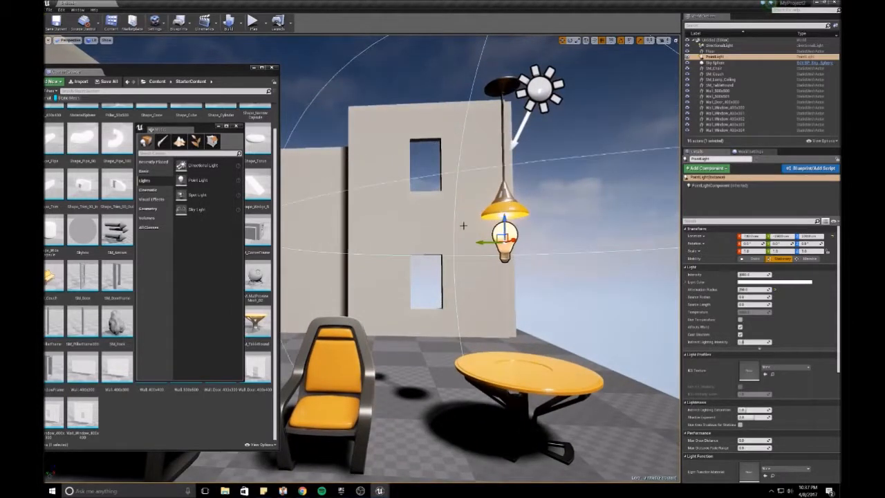
{"action": "scroll", "coordinate": [456, 228], "scroll_direction": "down", "scroll_amount": 4}
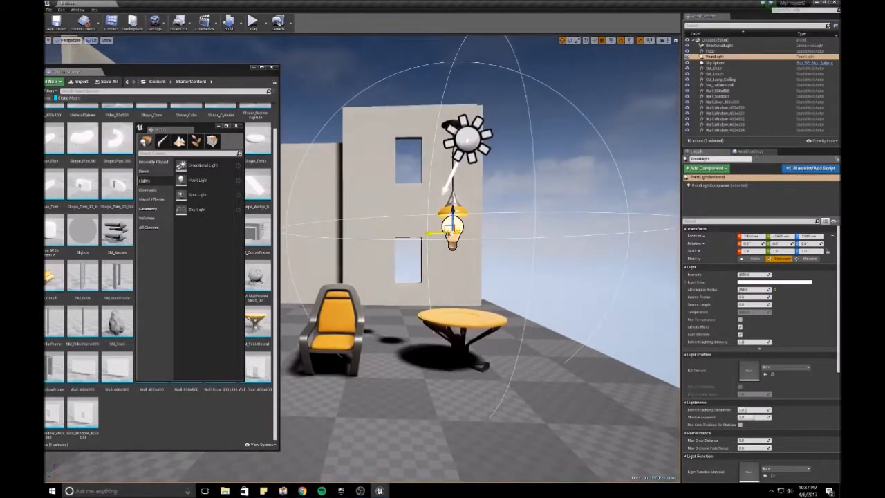
{"action": "left_click", "coordinate": [741, 282]}
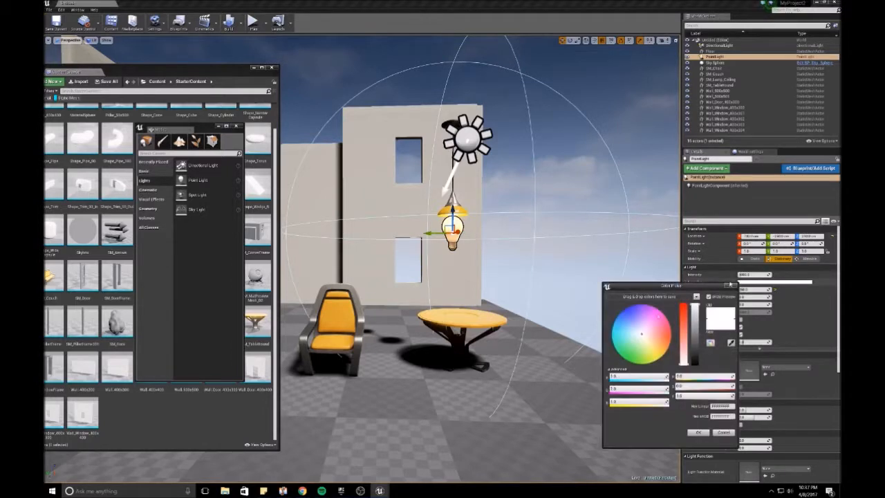
{"action": "left_click_drag", "start_coordinate": [641, 334], "coordinate": [659, 341]}
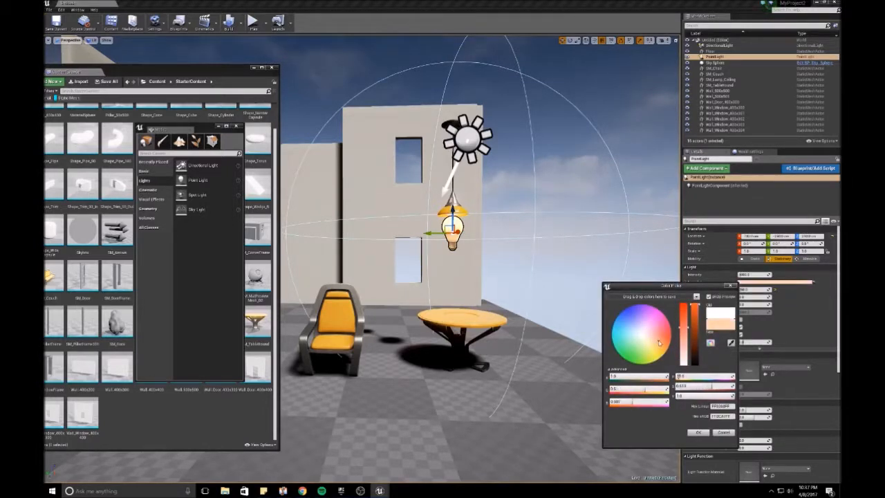
{"action": "left_click", "coordinate": [698, 431]}
- Change the point light's colour to a saturated red and check its glow inside the lamp shade
{"action": "left_click", "coordinate": [747, 283]}
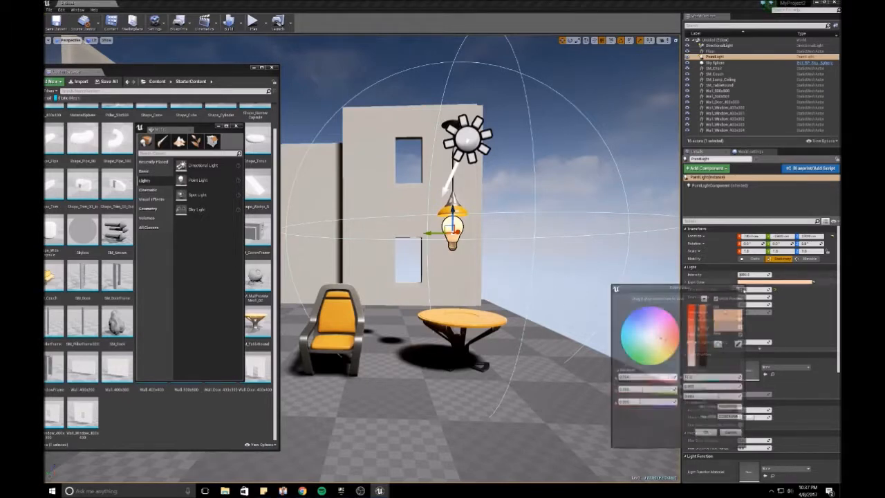
{"action": "left_click", "coordinate": [683, 337]}
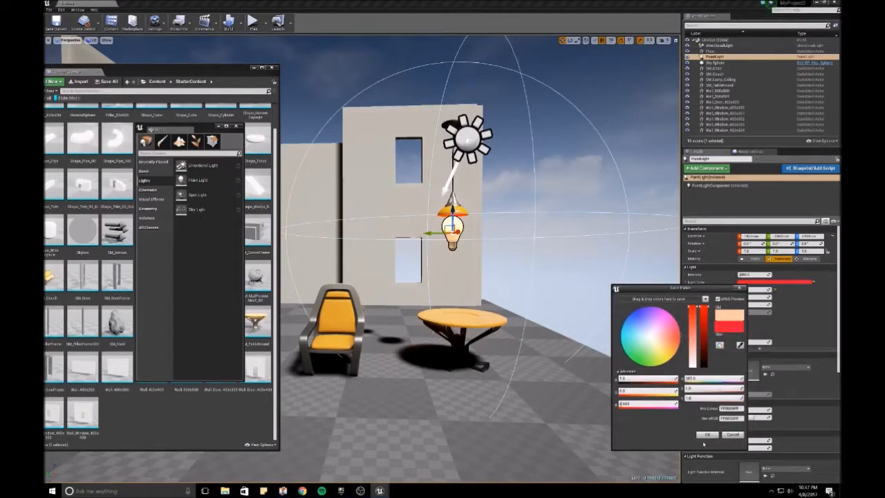
{"action": "left_click", "coordinate": [709, 435]}
{"action": "key", "text": "w"}
{"action": "right_click_drag", "start_coordinate": [581, 387], "coordinate": [623, 353]}
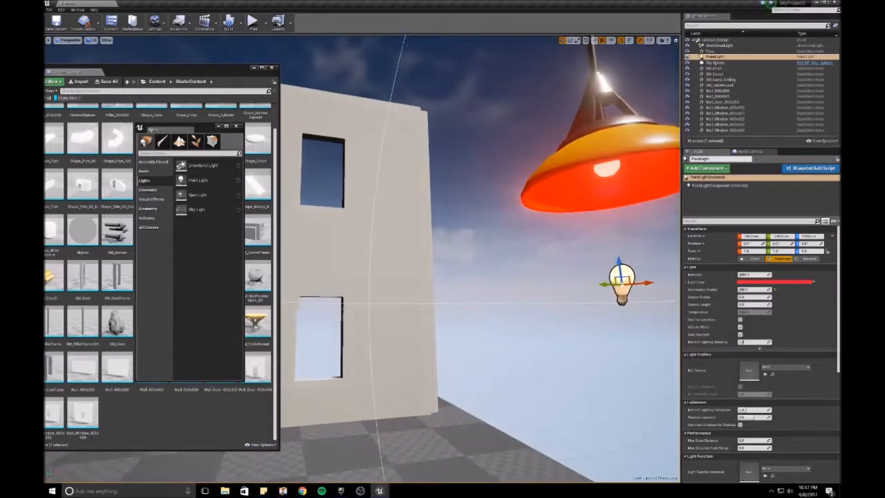
- Move the point light down away from the ceiling lamp, and back up to the opening of its shade
{"action": "key", "text": "s"}
{"action": "right_click_drag", "start_coordinate": [459, 235], "coordinate": [522, 235]}
{"action": "left_click_drag", "start_coordinate": [489, 261], "coordinate": [494, 364]}
{"action": "right_click_drag", "start_coordinate": [465, 375], "coordinate": [476, 362]}
{"action": "left_click_drag", "start_coordinate": [484, 373], "coordinate": [476, 250]}
- Set the point light's colour to a pale warm yellow-orange
{"action": "left_click", "coordinate": [758, 282]}
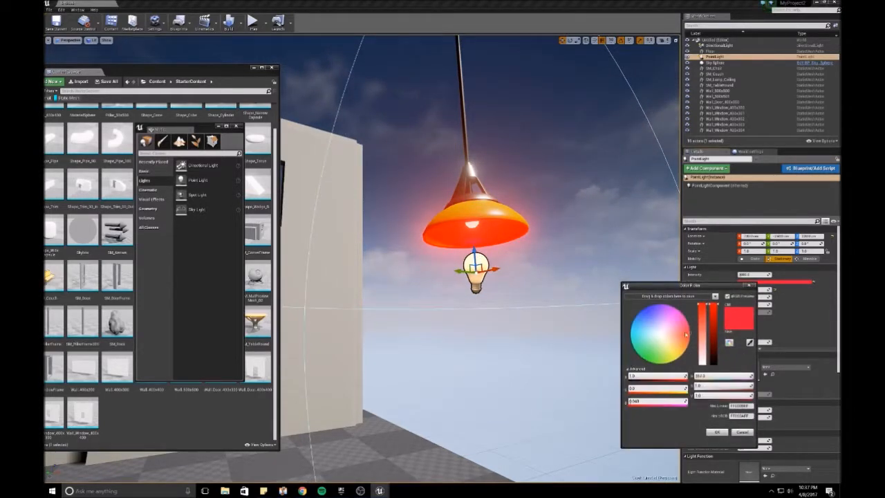
{"action": "left_click_drag", "start_coordinate": [690, 333], "coordinate": [674, 349]}
{"action": "left_click", "coordinate": [716, 431]}
{"action": "scroll", "coordinate": [553, 364], "scroll_direction": "down", "scroll_amount": 6}
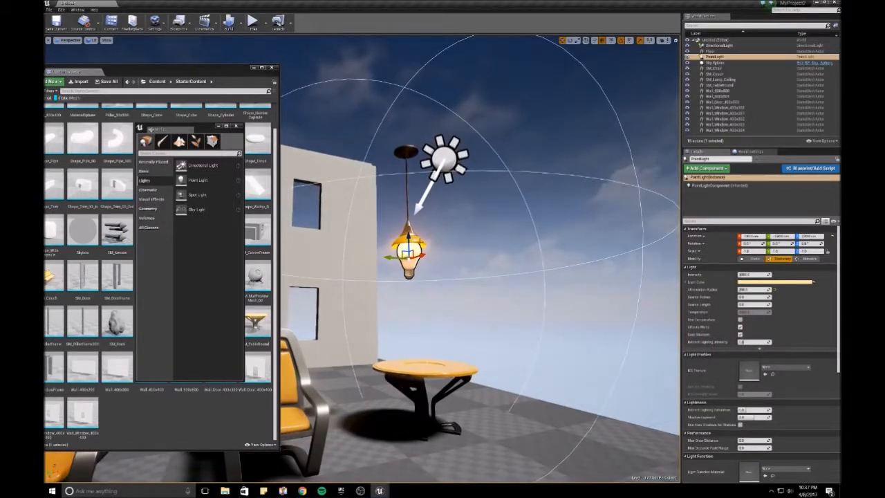
- Duplicate the point light straight downward so that the copy sits just above the round table
{"action": "left_click_drag", "start_coordinate": [409, 235], "coordinate": [410, 299], "text": "alt"}
{"action": "right_click_drag", "start_coordinate": [408, 268], "coordinate": [388, 275]}
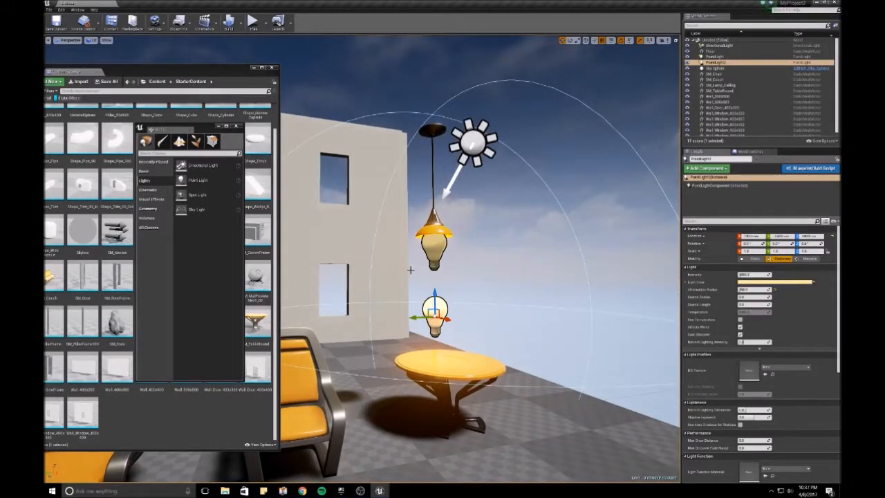
{"action": "key", "text": "w"}
{"action": "right_click_drag", "start_coordinate": [388, 275], "coordinate": [364, 272]}
{"action": "key", "text": "s"}
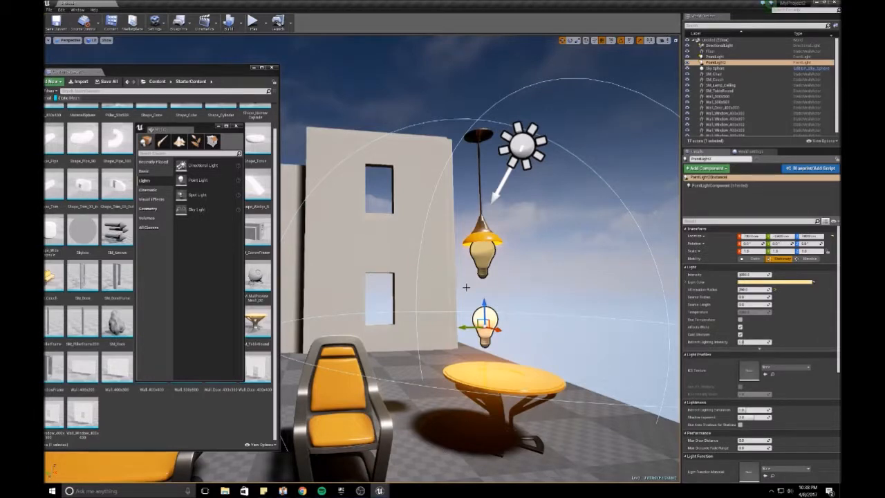
- Select the directional light beside the ceiling lamp, with the furniture and walls in view
{"action": "left_click", "coordinate": [518, 264]}
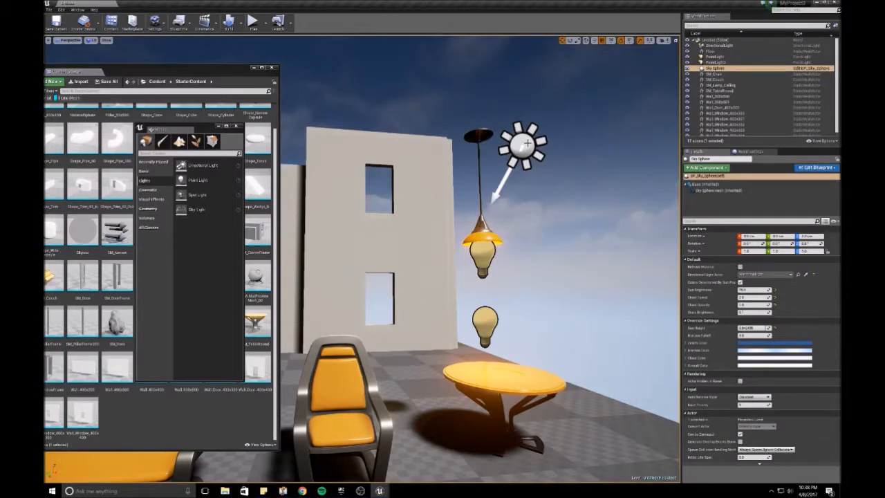
{"action": "left_click", "coordinate": [525, 143]}
{"action": "key", "text": "s"}
{"action": "right_click_drag", "start_coordinate": [527, 142], "coordinate": [508, 141]}
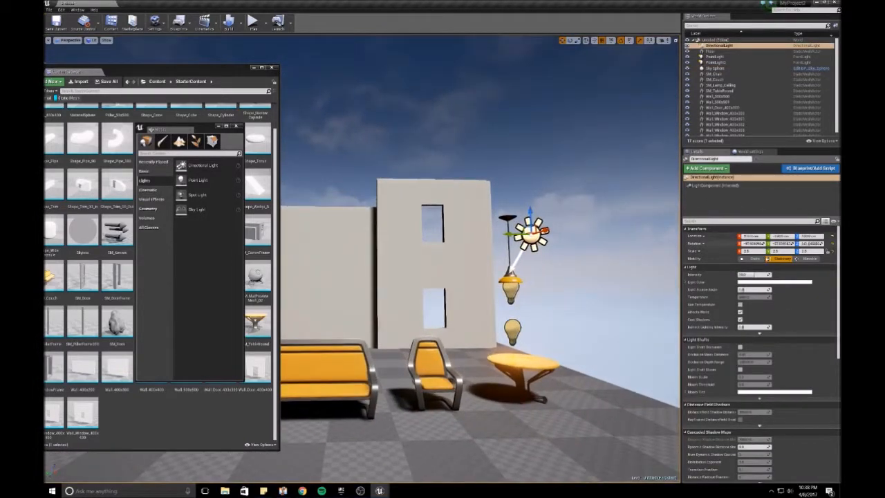
{"action": "left_click", "coordinate": [761, 283]}
{"action": "mouse_move", "coordinate": [664, 335]}
{"action": "left_mouse_down"}
{"action": "mouse_move", "coordinate": [674, 331]}
{"action": "mouse_move", "coordinate": [647, 330]}
{"action": "mouse_move", "coordinate": [662, 334]}
{"action": "left_mouse_up"}
{"action": "left_click", "coordinate": [744, 433]}
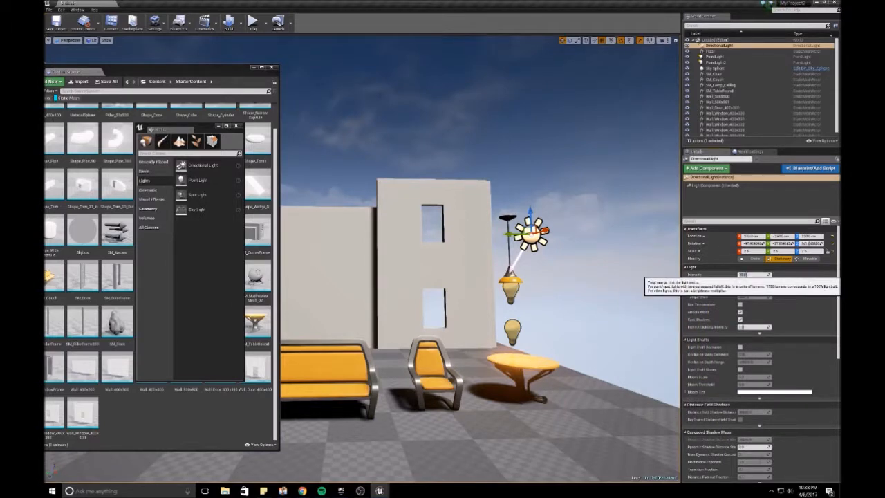
- Lower the directional light's intensity and tint its colour a very pale pink
{"action": "key", "text": "Return"}
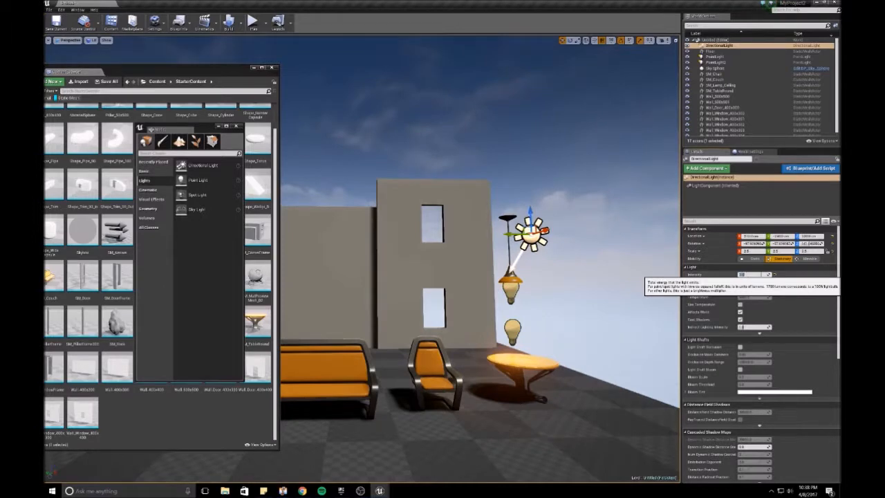
{"action": "left_click", "coordinate": [757, 282]}
{"action": "left_click", "coordinate": [670, 335]}
{"action": "mouse_move", "coordinate": [670, 335]}
{"action": "left_mouse_down"}
{"action": "mouse_move", "coordinate": [652, 338]}
{"action": "mouse_move", "coordinate": [660, 335]}
{"action": "left_mouse_up"}
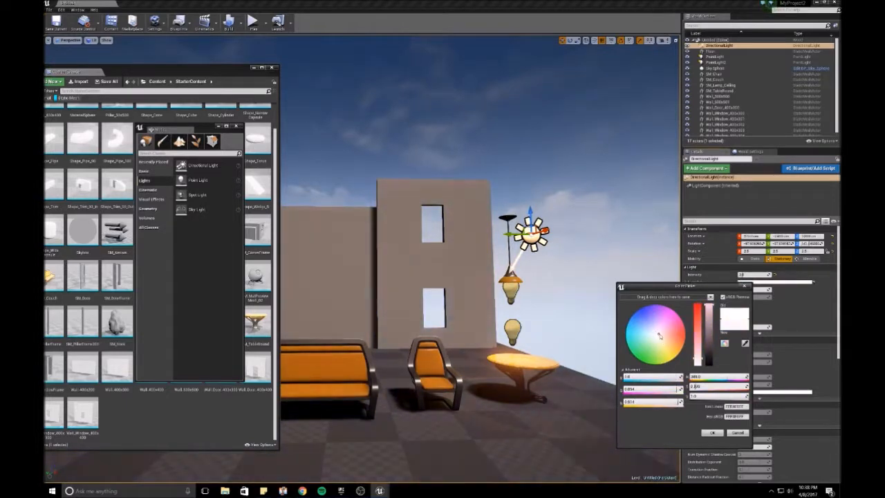
{"action": "left_click", "coordinate": [718, 432]}
{"action": "right_click_drag", "start_coordinate": [658, 377], "coordinate": [669, 378]}
{"action": "mouse_move", "coordinate": [627, 322]}
{"action": "right_mouse_down"}
{"action": "mouse_move", "coordinate": [608, 322]}
{"action": "mouse_move", "coordinate": [627, 322]}
{"action": "right_mouse_up"}
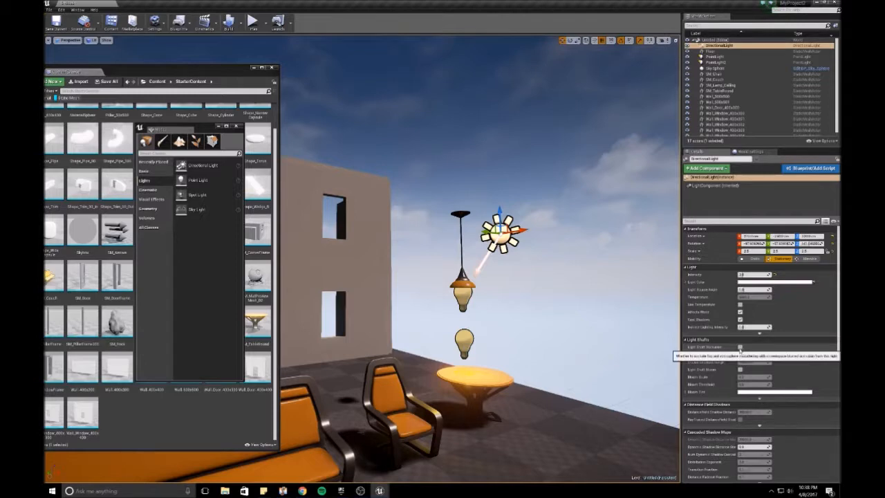
- Enable Light Shaft Occlusion and Light Shaft Bloom on the directional light
{"action": "left_click", "coordinate": [741, 347]}
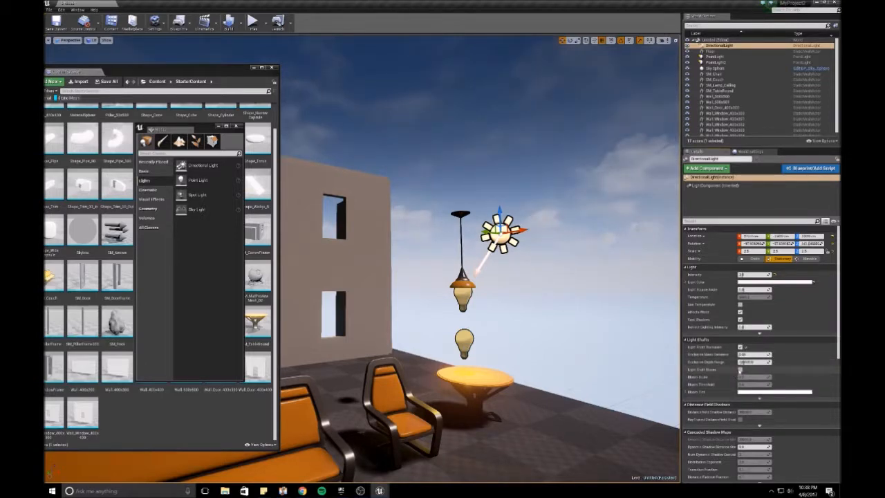
{"action": "left_click", "coordinate": [740, 370]}
{"action": "right_click_drag", "start_coordinate": [530, 286], "coordinate": [526, 260]}
- Rotate the directional light so that the inner faces of the walls and the furniture fall into shadow
{"action": "key", "text": "space"}
{"action": "key", "text": "space"}
{"action": "key", "text": "space"}
{"action": "key", "text": "space"}
{"action": "left_click_drag", "start_coordinate": [510, 282], "coordinate": [635, 283]}
{"action": "left_click_drag", "start_coordinate": [520, 308], "coordinate": [456, 296]}
{"action": "mouse_move", "coordinate": [456, 296]}
{"action": "right_mouse_down"}
{"action": "mouse_move", "coordinate": [435, 302]}
{"action": "mouse_move", "coordinate": [444, 301]}
{"action": "right_mouse_up"}
{"action": "key", "text": "s"}
{"action": "left_click_drag", "start_coordinate": [493, 260], "coordinate": [344, 261]}
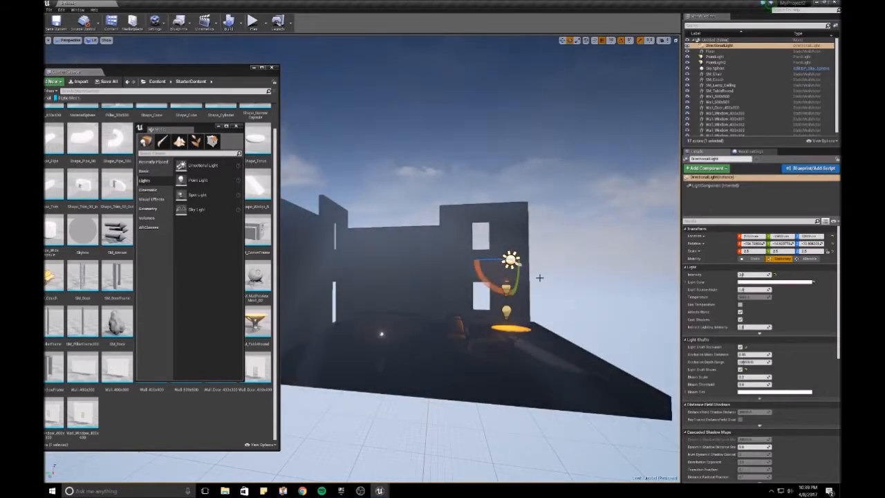
- Toggle the directional light's Light Shaft Occlusion and Light Shaft Bloom off and on to compare their effect
{"action": "left_click", "coordinate": [740, 346]}
{"action": "left_click", "coordinate": [739, 369]}
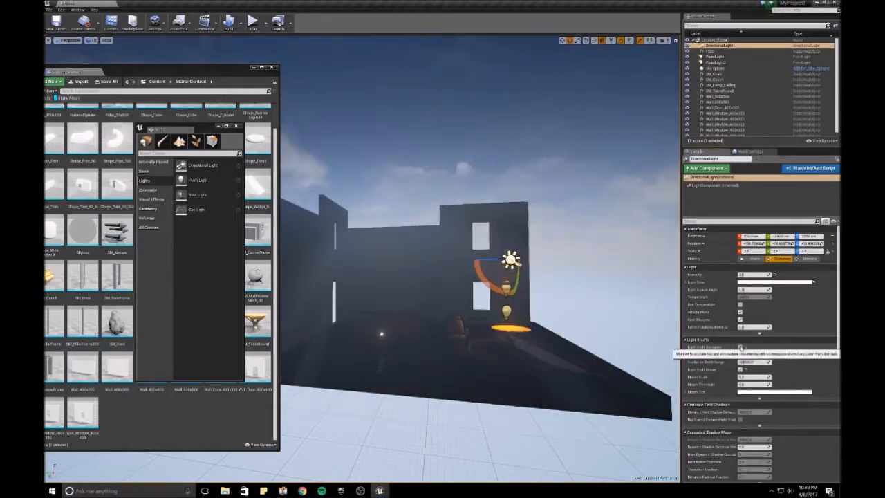
{"action": "left_click", "coordinate": [740, 346]}
- Rotate the sky sphere slightly to update the sky, and turn the directional light to cast a visible sunbeam across the room
{"action": "left_click", "coordinate": [496, 195]}
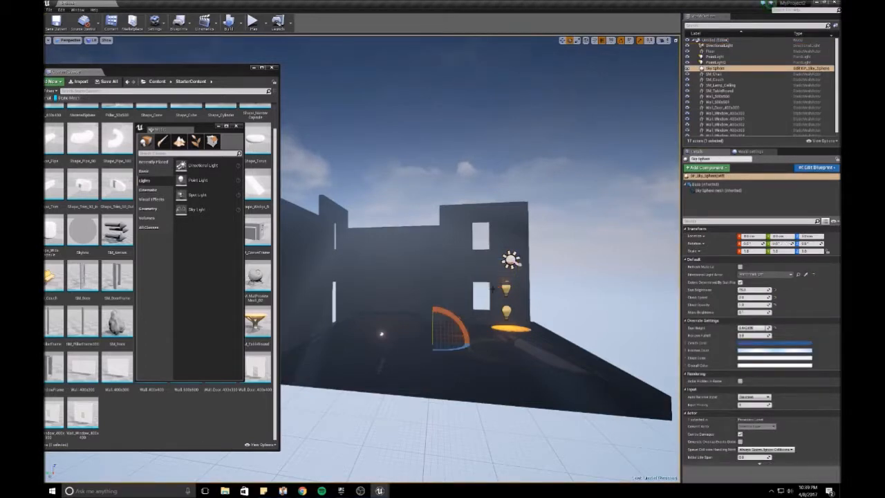
{"action": "left_click_drag", "start_coordinate": [457, 320], "coordinate": [461, 326]}
{"action": "left_click", "coordinate": [526, 252]}
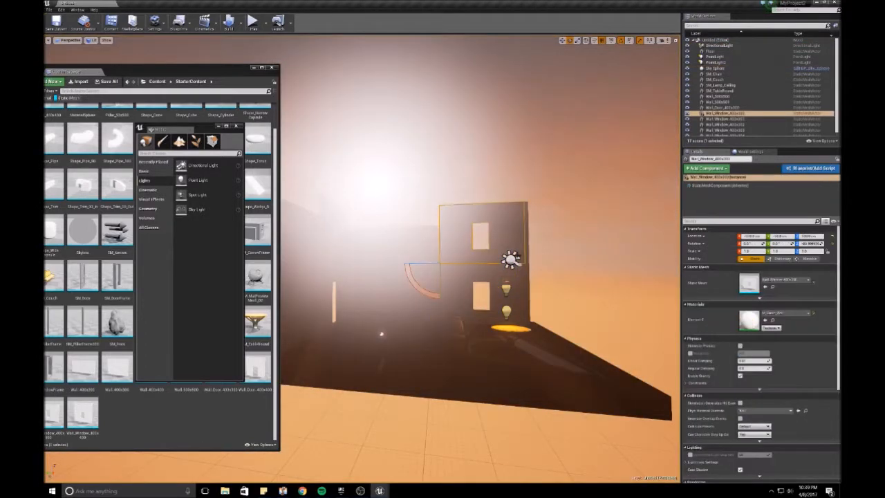
{"action": "left_click", "coordinate": [510, 260]}
{"action": "mouse_move", "coordinate": [518, 268]}
{"action": "left_mouse_down"}
{"action": "mouse_move", "coordinate": [508, 260]}
{"action": "mouse_move", "coordinate": [533, 262]}
{"action": "left_mouse_up"}
- Try a warm yellow bloom tint on the directional light, and bring it back to near-white
{"action": "left_click", "coordinate": [752, 393]}
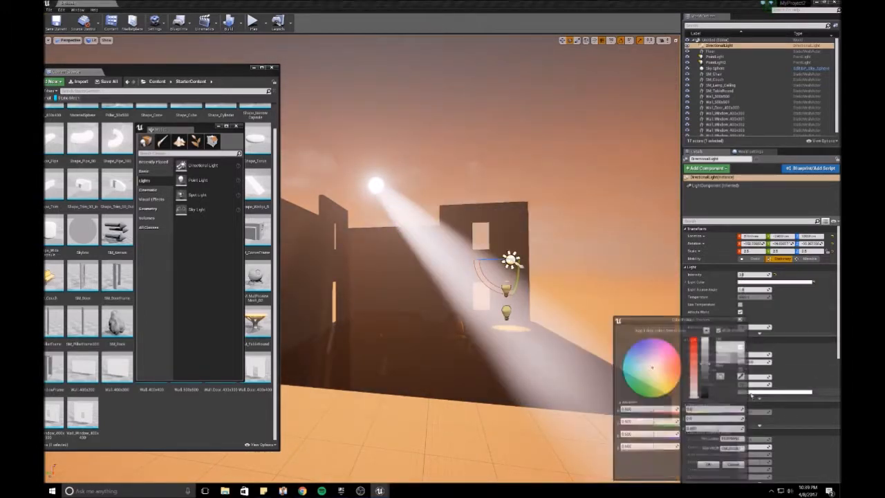
{"action": "mouse_move", "coordinate": [655, 372]}
{"action": "left_mouse_down"}
{"action": "mouse_move", "coordinate": [665, 369]}
{"action": "mouse_move", "coordinate": [661, 359]}
{"action": "mouse_move", "coordinate": [637, 355]}
{"action": "mouse_move", "coordinate": [626, 371]}
{"action": "mouse_move", "coordinate": [635, 387]}
{"action": "mouse_move", "coordinate": [671, 394]}
{"action": "mouse_move", "coordinate": [667, 377]}
{"action": "mouse_move", "coordinate": [652, 381]}
{"action": "mouse_move", "coordinate": [659, 378]}
{"action": "left_mouse_up"}
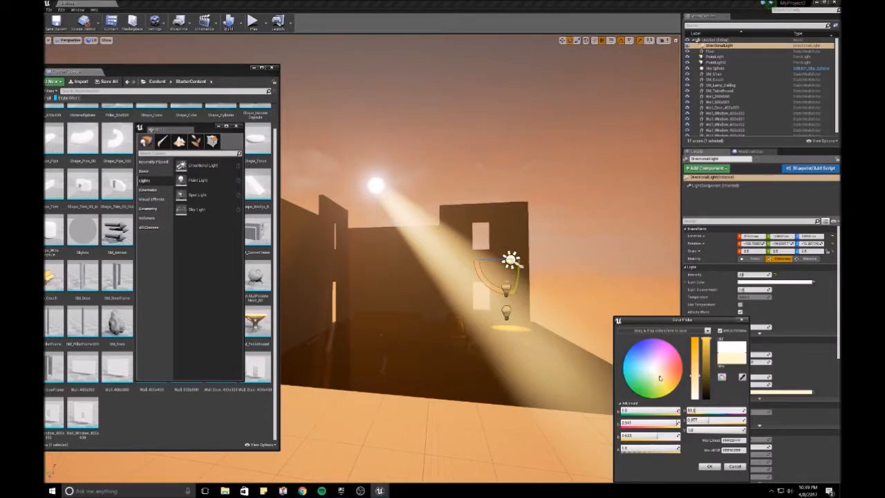
{"action": "left_click_drag", "start_coordinate": [659, 377], "coordinate": [653, 372]}
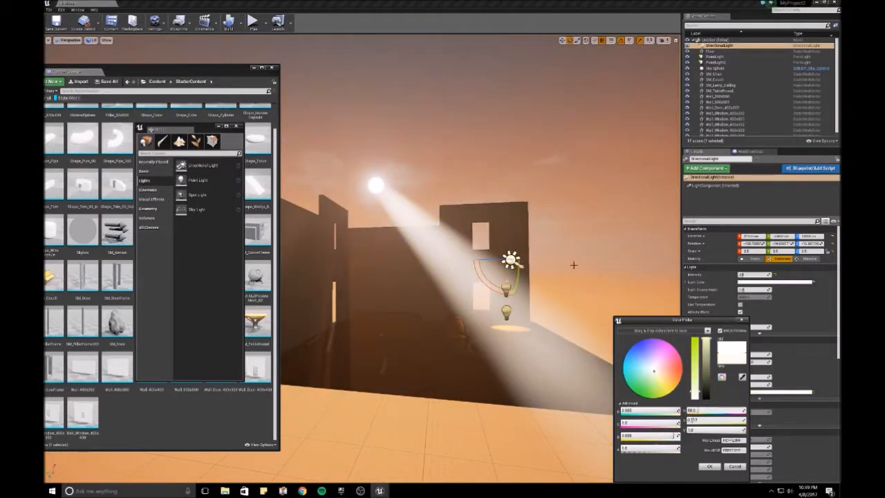
- Tilt the directional light downward for a daytime sun angle, and nudge the sky sphere's rotation to update the sky
{"action": "key", "text": "space"}
{"action": "key", "text": "space"}
{"action": "key", "text": "space"}
{"action": "left_click_drag", "start_coordinate": [517, 277], "coordinate": [517, 280]}
{"action": "left_click", "coordinate": [490, 142]}
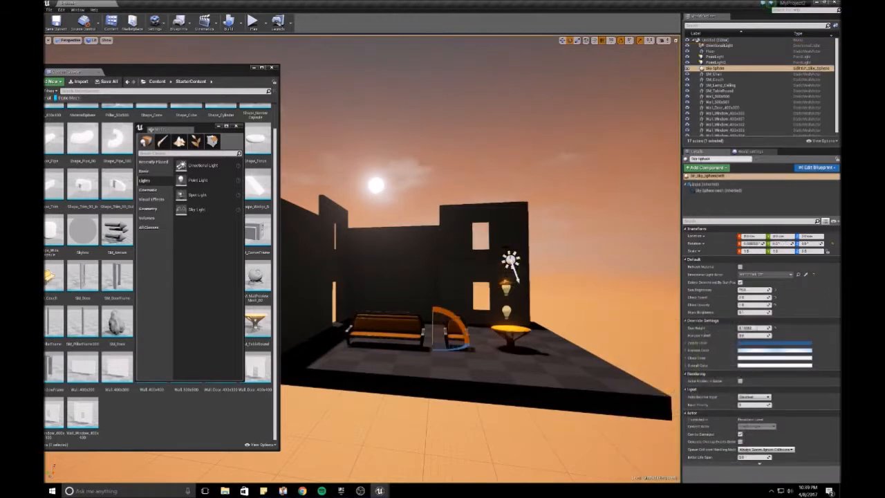
{"action": "left_click_drag", "start_coordinate": [459, 320], "coordinate": [461, 323]}
- Toggle game view to examine the furnished room's lighting from farther away and close up
{"action": "key", "text": "g"}
{"action": "key", "text": "g"}
{"action": "key", "text": "g"}
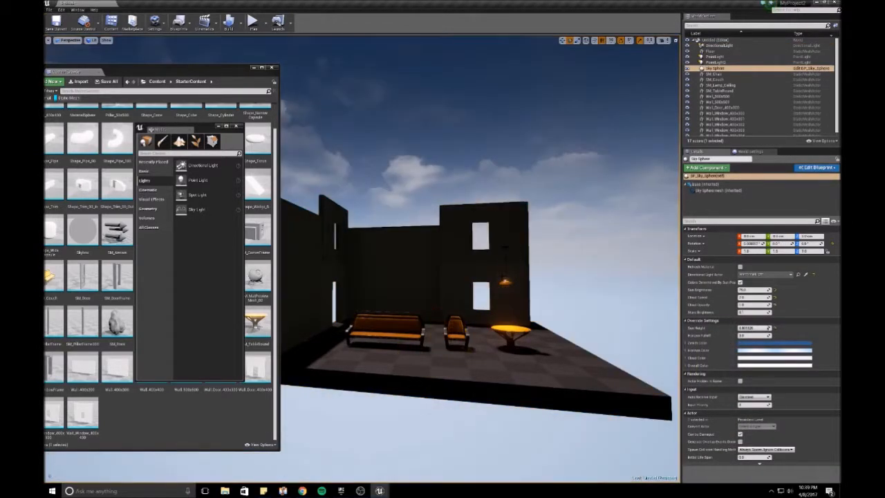
{"action": "key", "text": "w"}
{"action": "key", "text": "g"}
{"action": "key", "text": "w"}
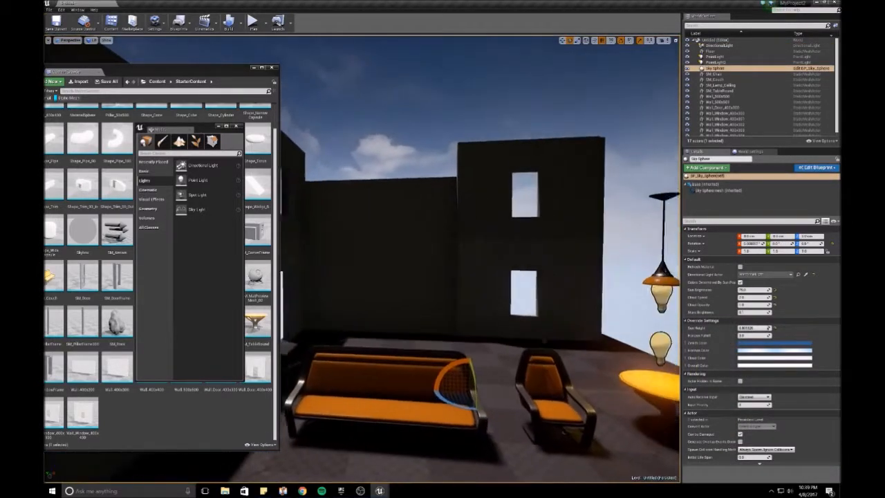
{"action": "right_click_drag", "start_coordinate": [461, 324], "coordinate": [502, 324]}
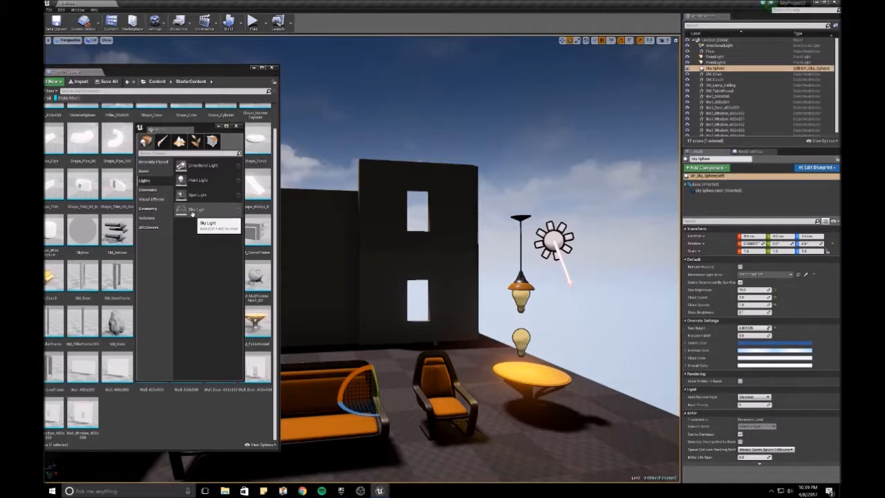
- Add a sky light on the floor in front of the round table and lower its intensity
{"action": "left_click_drag", "start_coordinate": [192, 215], "coordinate": [527, 434]}
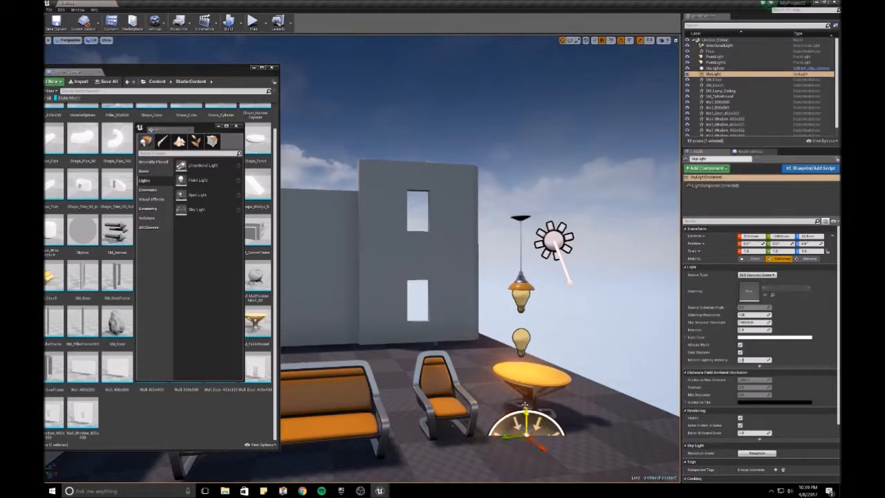
{"action": "mouse_move", "coordinate": [457, 326]}
{"action": "left_mouse_down"}
{"action": "mouse_move", "coordinate": [471, 340]}
{"action": "mouse_move", "coordinate": [449, 339]}
{"action": "left_mouse_up"}
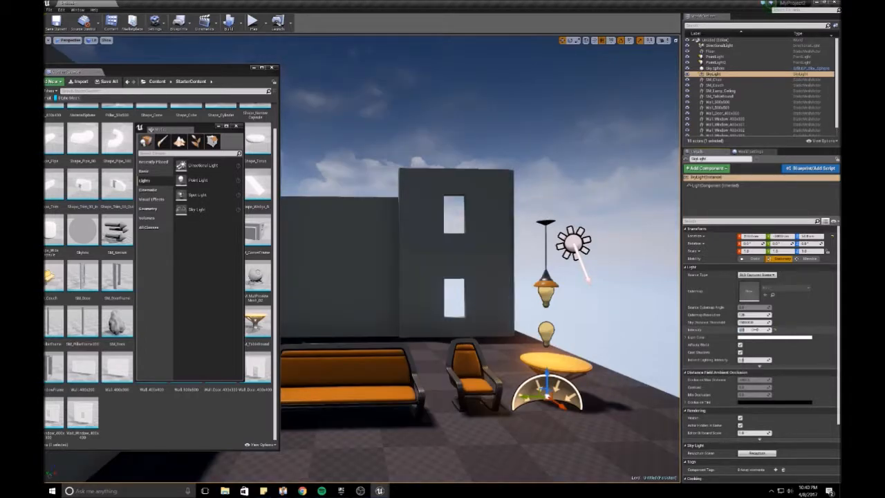
- Set the sky light's colour to blue and check the tint on the walls
{"action": "left_click", "coordinate": [761, 338]}
{"action": "left_click_drag", "start_coordinate": [662, 369], "coordinate": [646, 353]}
{"action": "left_click", "coordinate": [719, 467]}
{"action": "right_click_drag", "start_coordinate": [484, 277], "coordinate": [429, 276]}
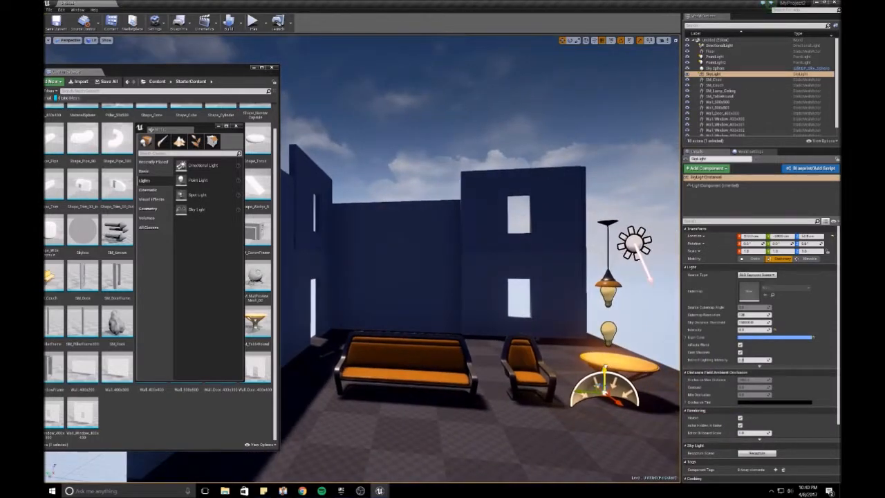
- Change the sky light's colour to a pale warm orange
{"action": "left_click", "coordinate": [760, 336]}
{"action": "left_click_drag", "start_coordinate": [625, 354], "coordinate": [654, 380]}
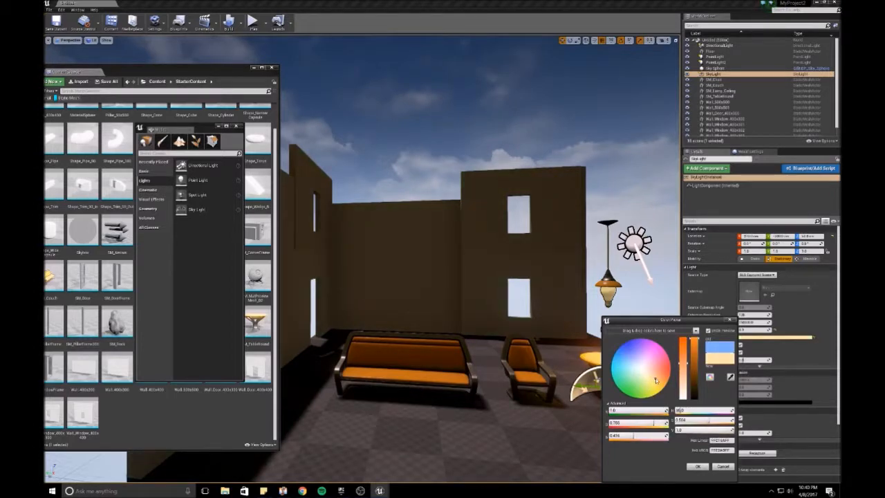
{"action": "left_click", "coordinate": [699, 467]}
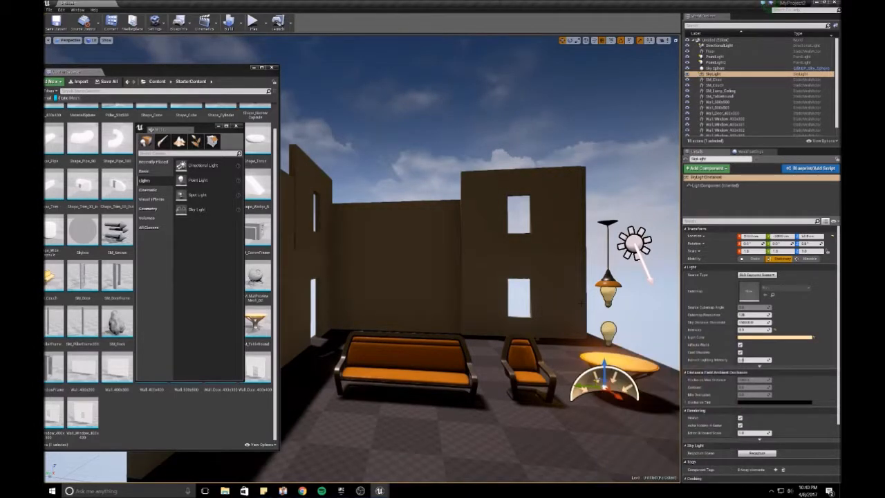
{"action": "left_click", "coordinate": [465, 161]}
{"action": "left_click_drag", "start_coordinate": [465, 161], "coordinate": [456, 184]}
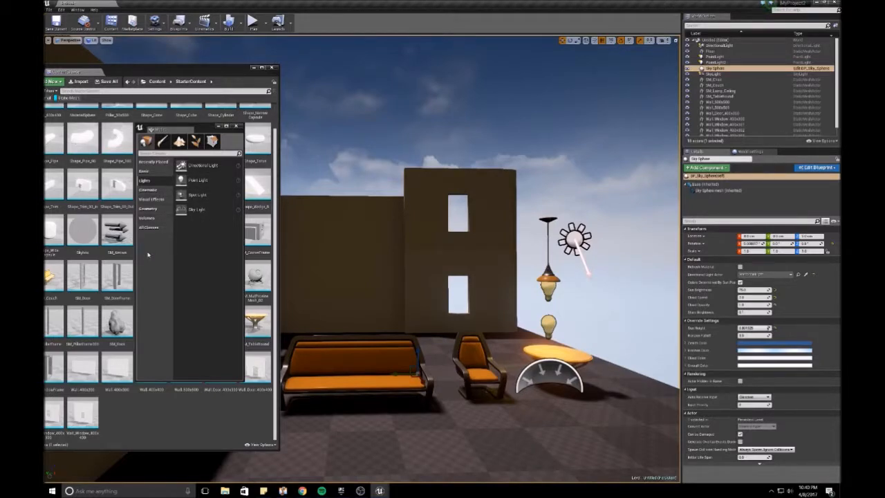
- Add a spot light in front of the upper wall window, rotate it to aim at the walls, and shift it sideways
{"action": "left_click_drag", "start_coordinate": [197, 195], "coordinate": [455, 204]}
{"action": "key", "text": "e"}
{"action": "left_click_drag", "start_coordinate": [461, 248], "coordinate": [446, 293]}
{"action": "key", "text": "a"}
{"action": "right_click_drag", "start_coordinate": [446, 293], "coordinate": [484, 290]}
{"action": "key", "text": "w"}
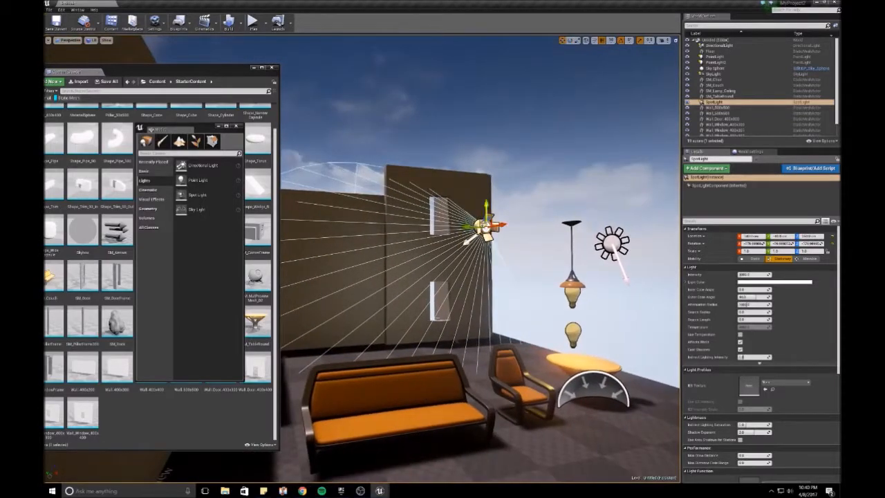
{"action": "scroll", "coordinate": [503, 224], "scroll_direction": "up", "scroll_amount": 4}
{"action": "left_click_drag", "start_coordinate": [549, 216], "coordinate": [504, 222]}
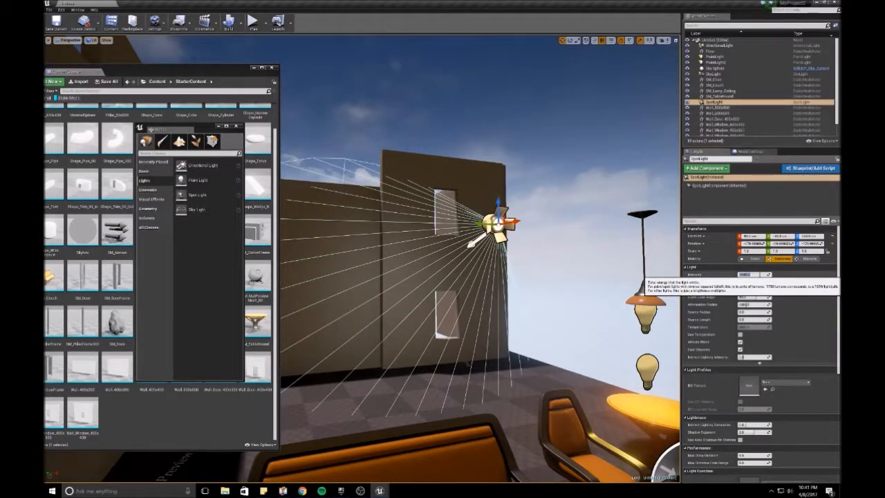
- Raise the spot light's intensity and set its light colour to pale yellow
{"action": "key", "text": "Return"}
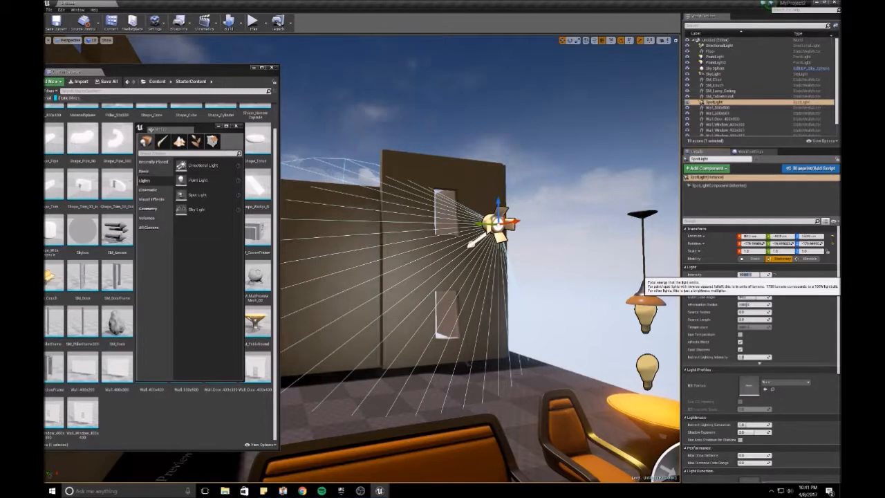
{"action": "left_click", "coordinate": [772, 282]}
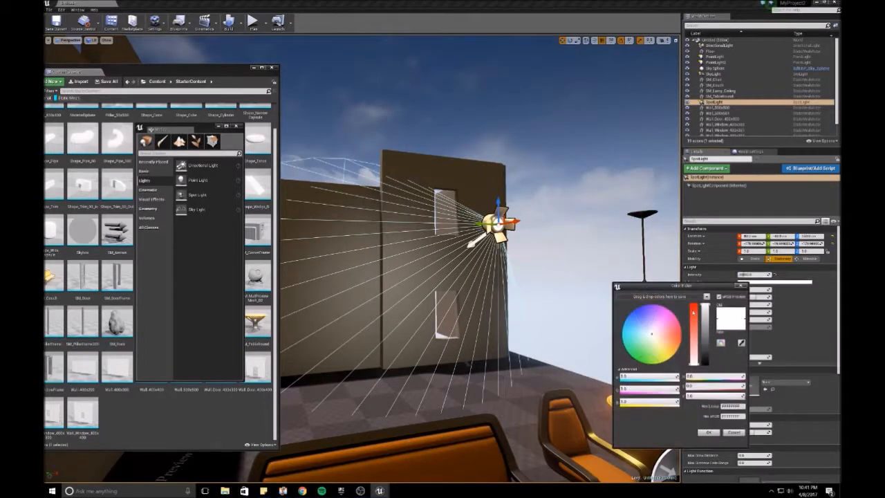
{"action": "left_click_drag", "start_coordinate": [651, 335], "coordinate": [661, 351]}
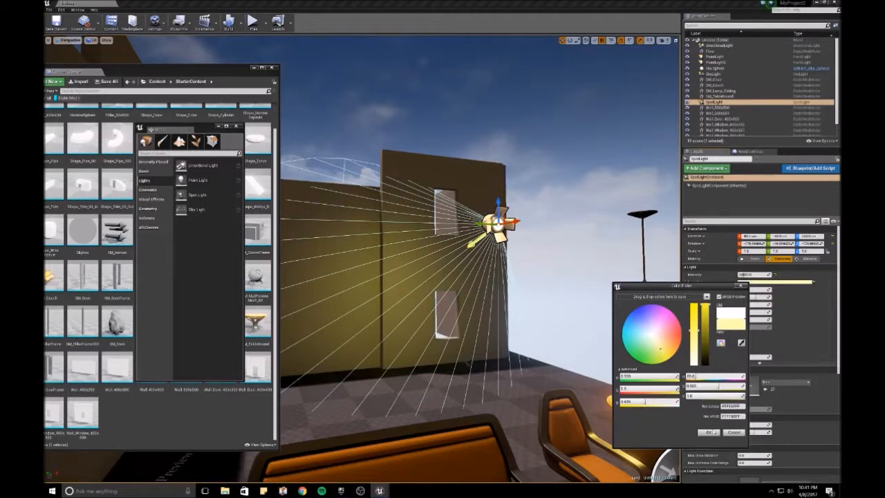
{"action": "left_click", "coordinate": [708, 432]}
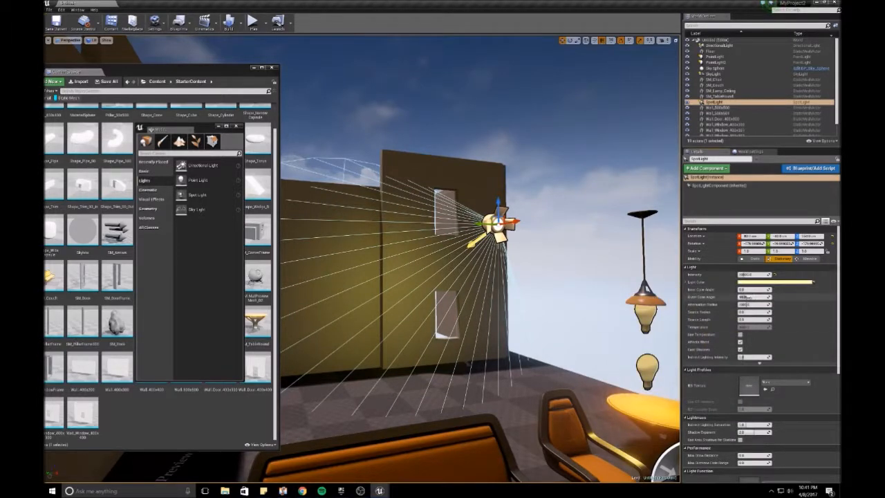
- Test an outer cone angle of 30 on the spot light and widen the cone to cover the walls
{"action": "left_click_drag", "start_coordinate": [746, 297], "coordinate": [745, 296]}
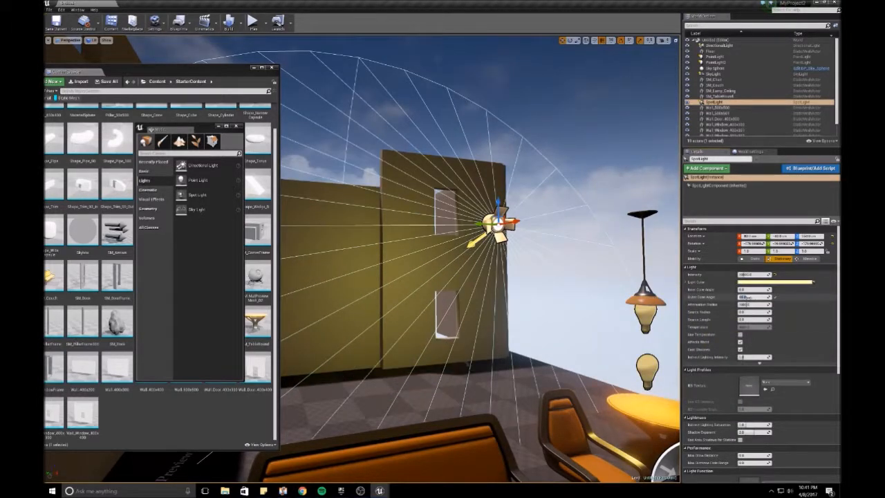
{"action": "type", "text": "3"}
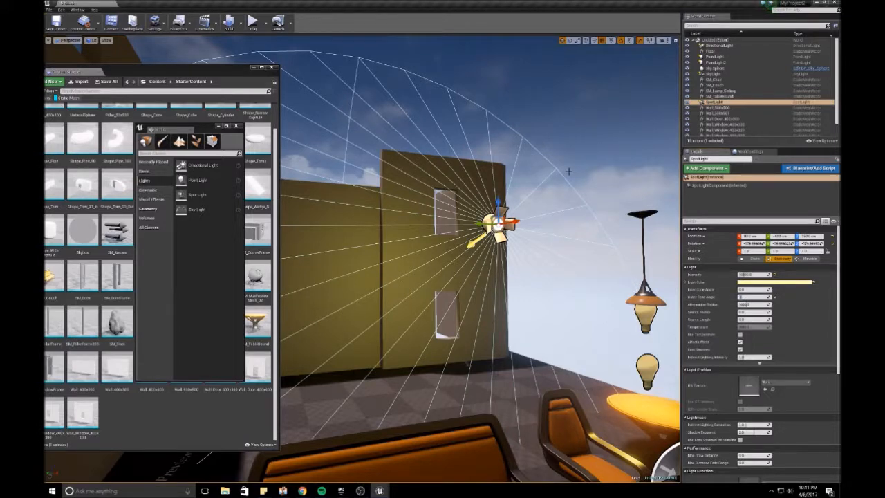
{"action": "type", "text": "0"}
{"action": "key", "text": "Return"}
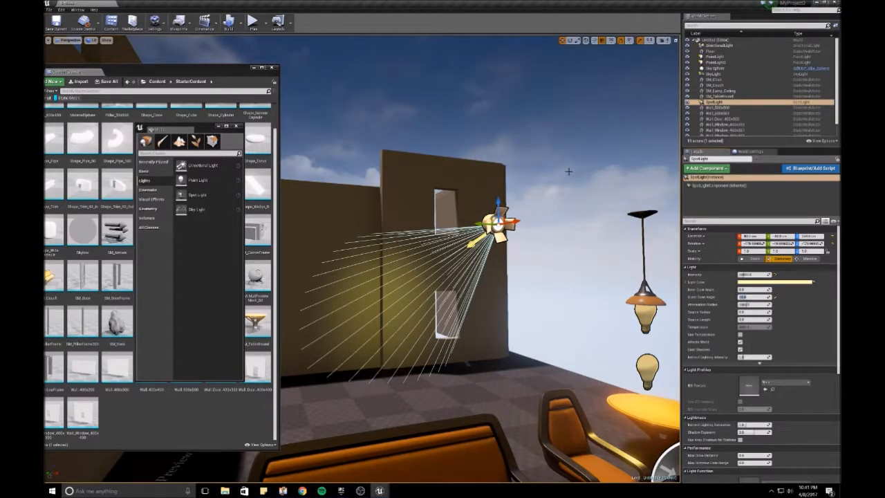
{"action": "key", "text": "Return"}
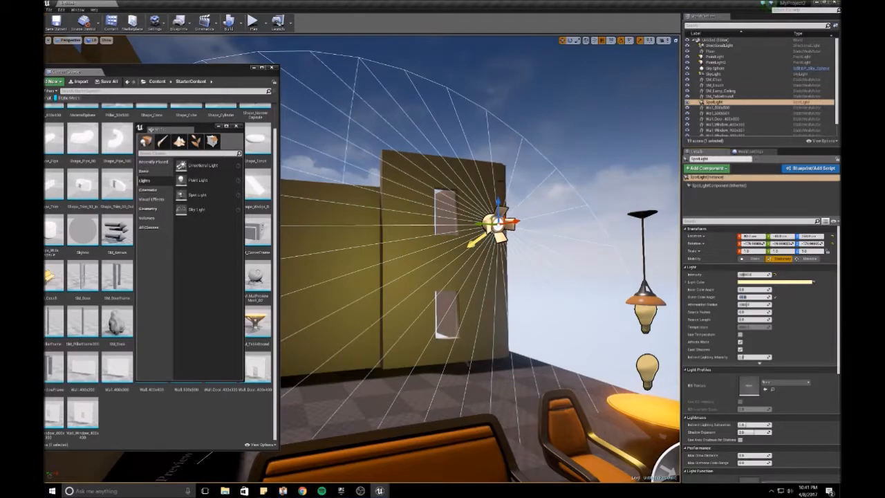
- Reposition the spot light in front of the windowed wall and deselect it to view the lit room
{"action": "left_click_drag", "start_coordinate": [478, 223], "coordinate": [501, 225]}
{"action": "right_click_drag", "start_coordinate": [501, 225], "coordinate": [451, 216]}
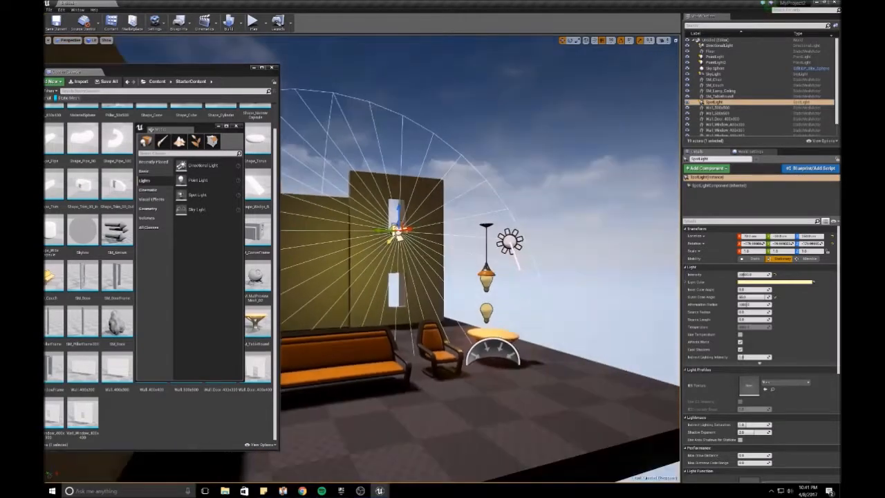
{"action": "left_click", "coordinate": [490, 127]}
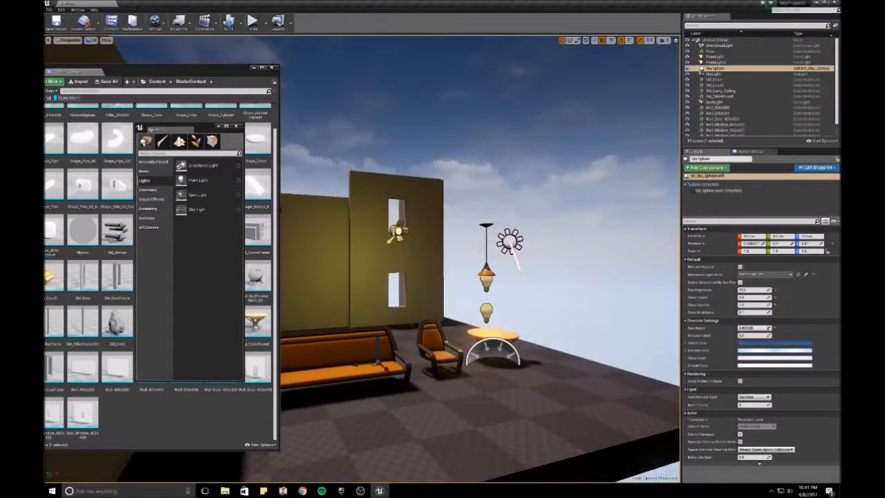
{"action": "right_click_drag", "start_coordinate": [407, 279], "coordinate": [376, 277]}
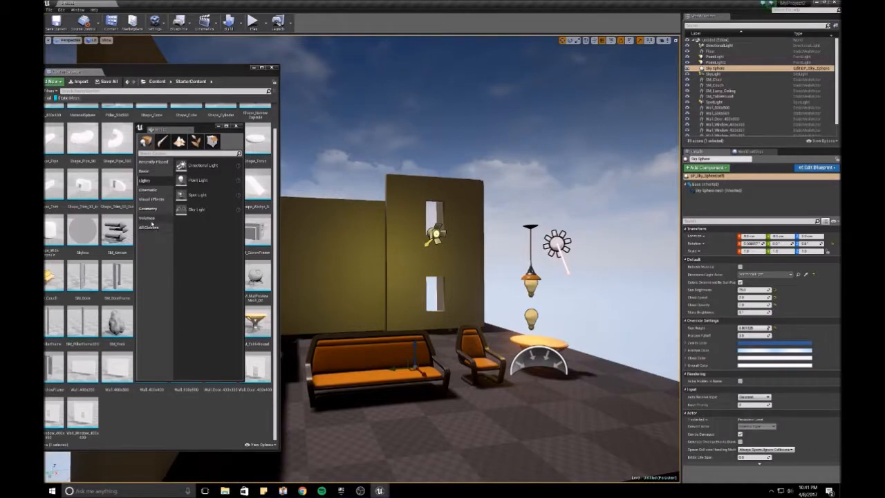
- Add an Exponential Height Fog near the chair and raise its fog density until the room is hazy
{"action": "left_click", "coordinate": [151, 199]}
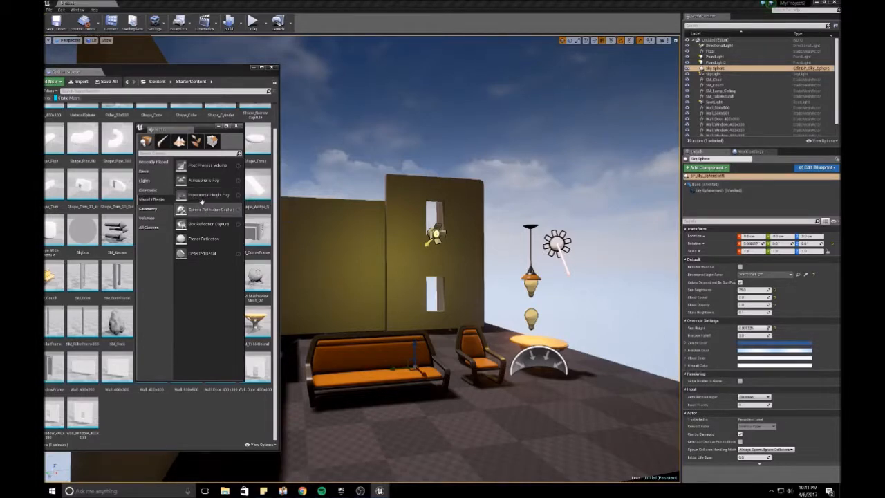
{"action": "left_click_drag", "start_coordinate": [202, 195], "coordinate": [484, 288]}
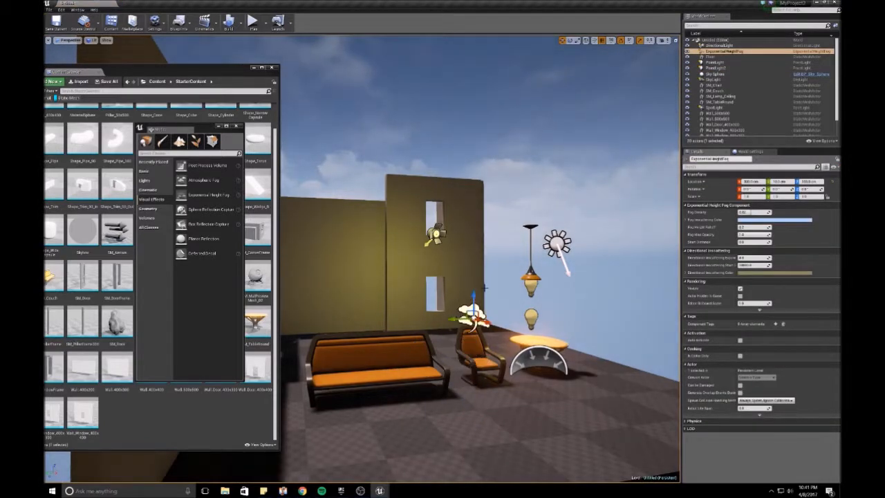
{"action": "left_click", "coordinate": [752, 212]}
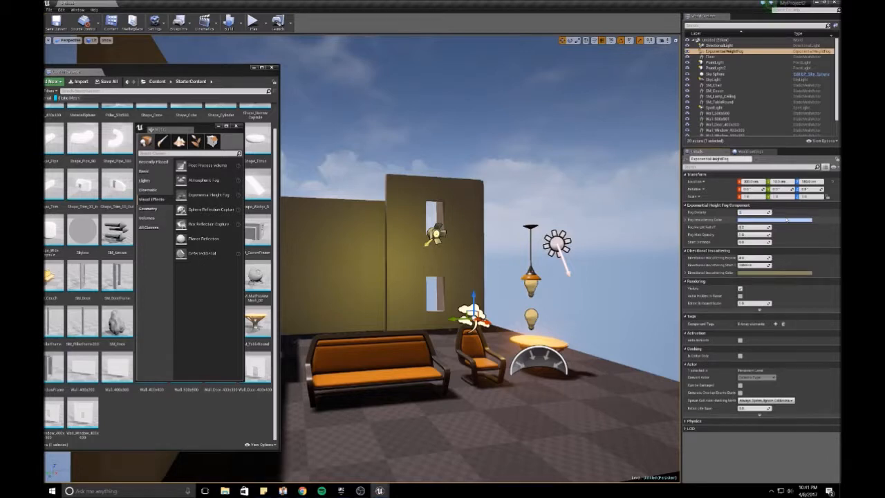
{"action": "key", "text": "Return"}
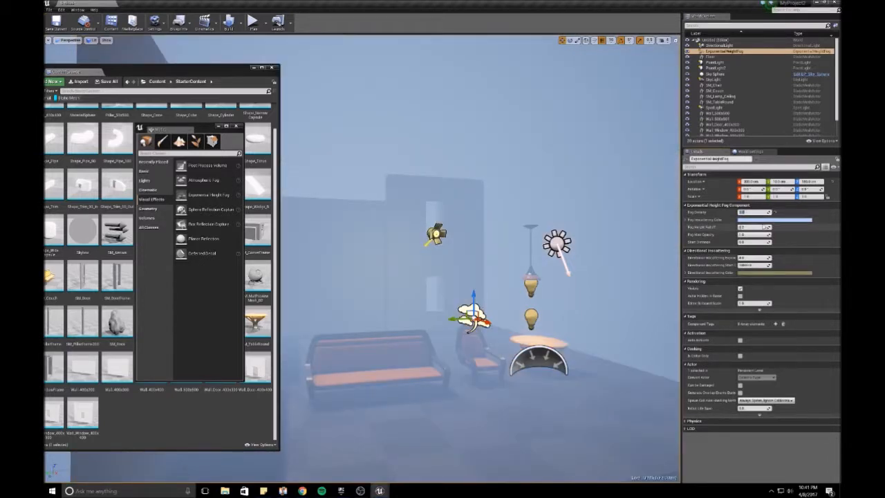
- Change the fog inscattering colour to a light sky blue
{"action": "left_click", "coordinate": [786, 220]}
{"action": "mouse_move", "coordinate": [648, 261]}
{"action": "left_mouse_down"}
{"action": "mouse_move", "coordinate": [674, 266]}
{"action": "mouse_move", "coordinate": [646, 268]}
{"action": "left_mouse_up"}
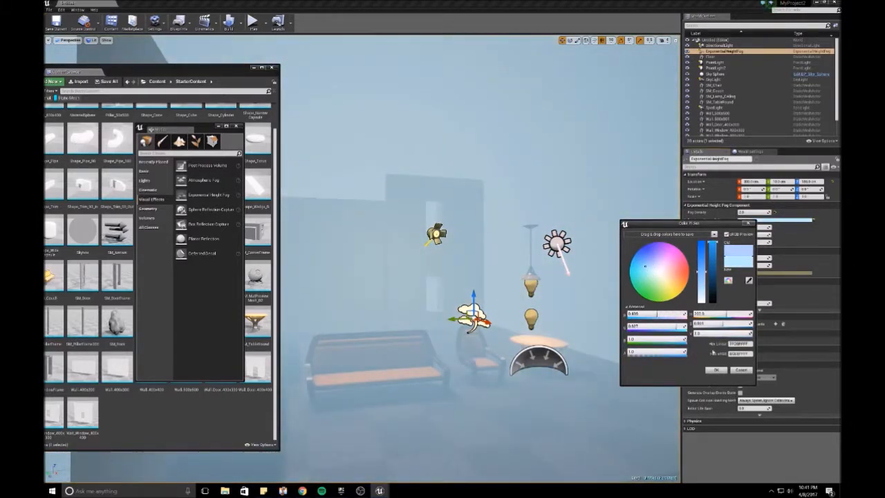
{"action": "left_click", "coordinate": [716, 369]}
- Try different height falloff values for the fog, ending with 0.8
{"action": "left_click", "coordinate": [747, 227]}
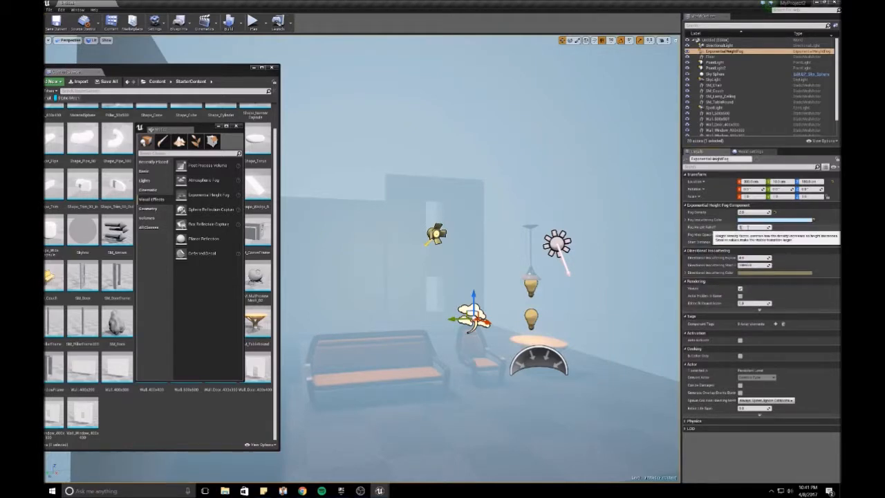
{"action": "key", "text": "Return"}
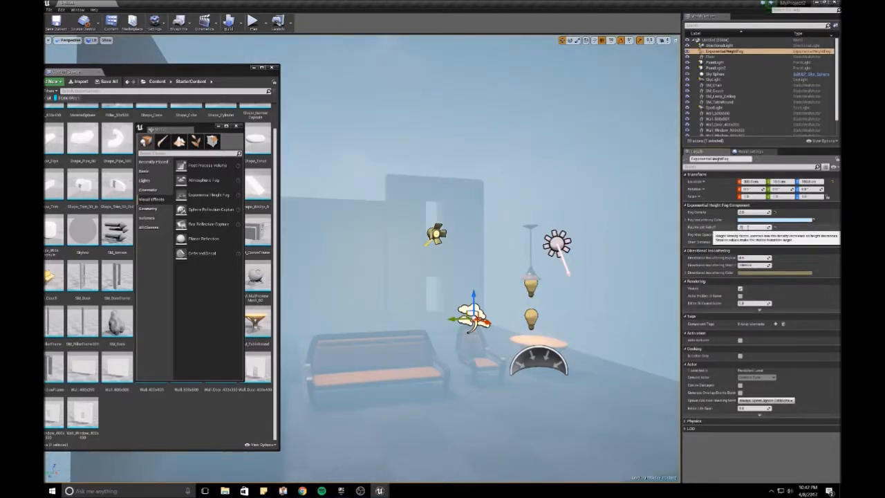
{"action": "key", "text": "Return"}
{"action": "key", "text": "Return"}
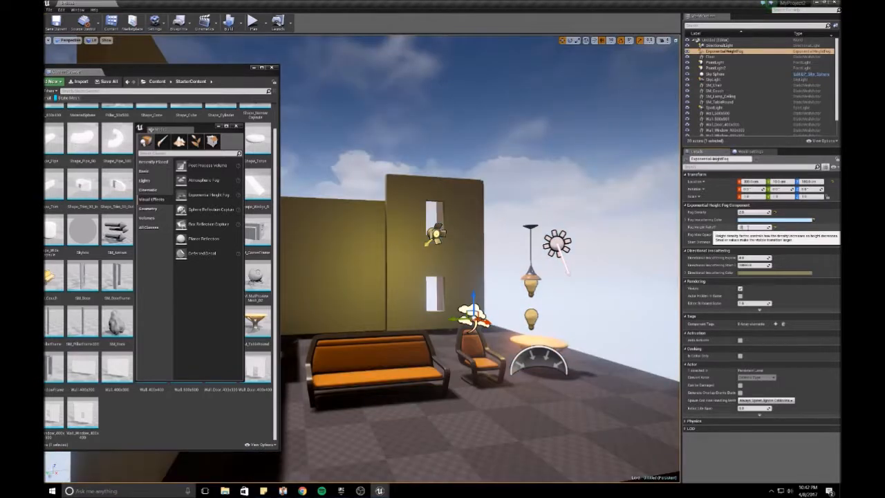
{"action": "key", "text": "Return"}
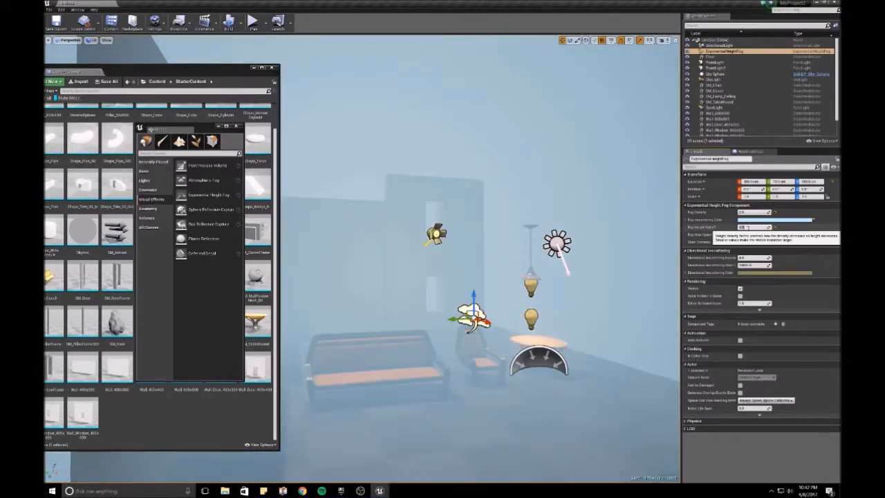
{"action": "type", "text": "0.8"}
{"action": "key", "text": "Return"}
{"action": "key", "text": "Return"}
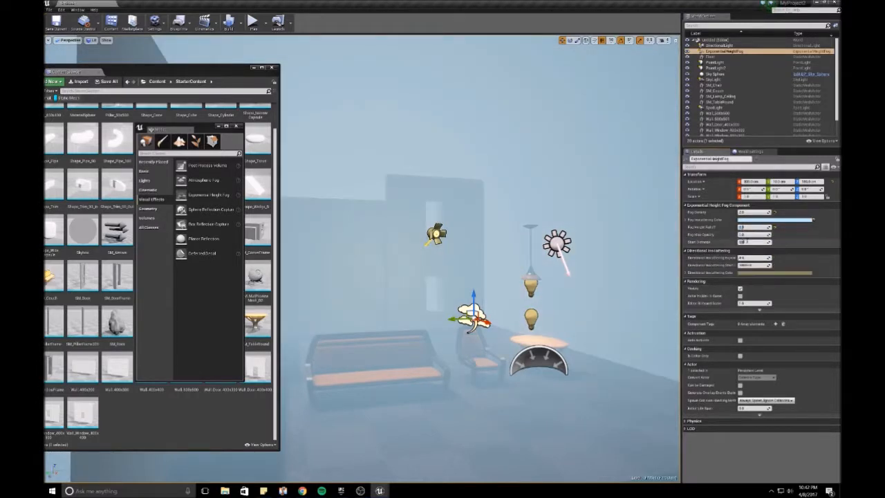
- Try farther start distances for the fog and return the start distance to 0
{"action": "key", "text": "Return"}
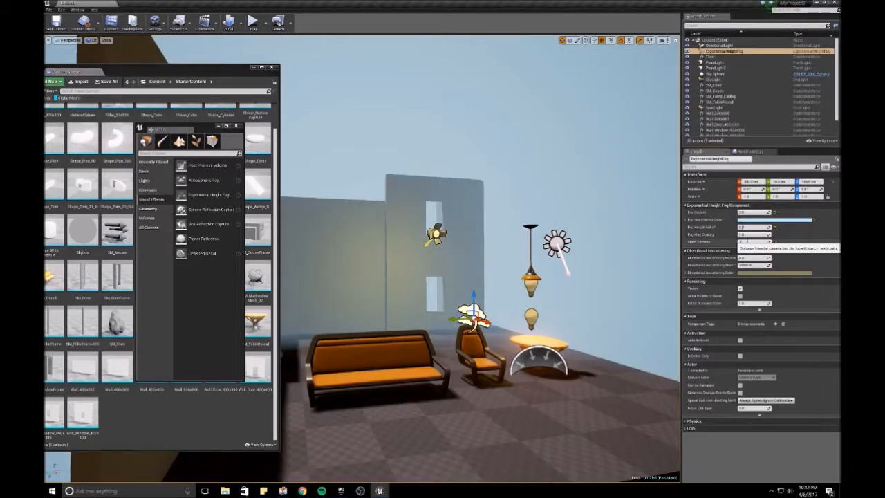
{"action": "key", "text": "Return"}
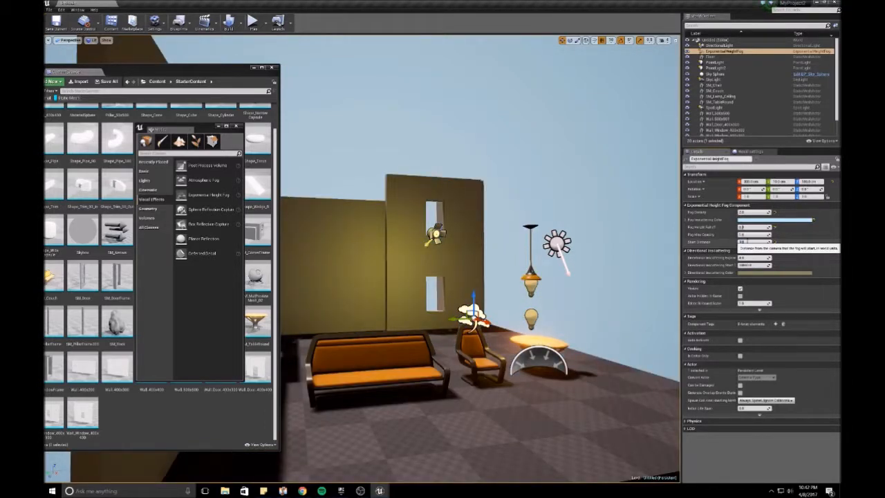
{"action": "key", "text": "Return"}
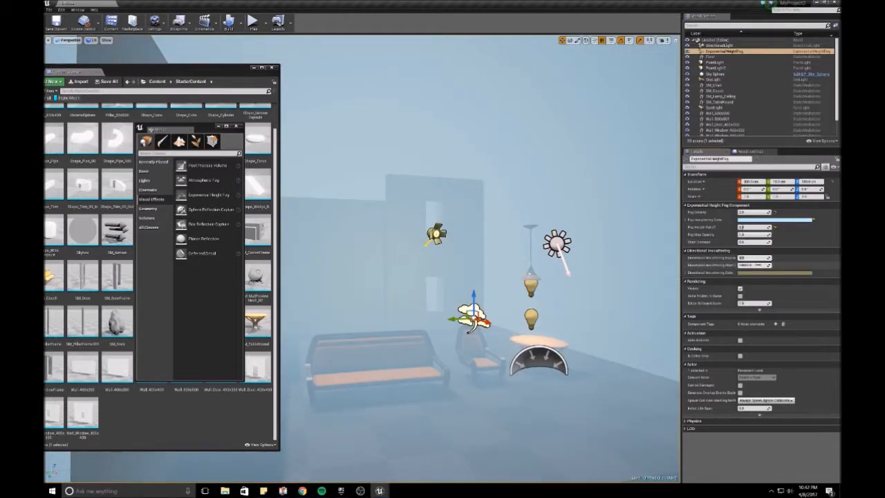
- Try a muted blue as the fog's directional inscattering colour
{"action": "left_click", "coordinate": [756, 274]}
{"action": "mouse_move", "coordinate": [676, 331]}
{"action": "left_mouse_down"}
{"action": "mouse_move", "coordinate": [662, 304]}
{"action": "mouse_move", "coordinate": [640, 308]}
{"action": "mouse_move", "coordinate": [640, 324]}
{"action": "left_mouse_up"}
{"action": "left_click", "coordinate": [714, 422]}
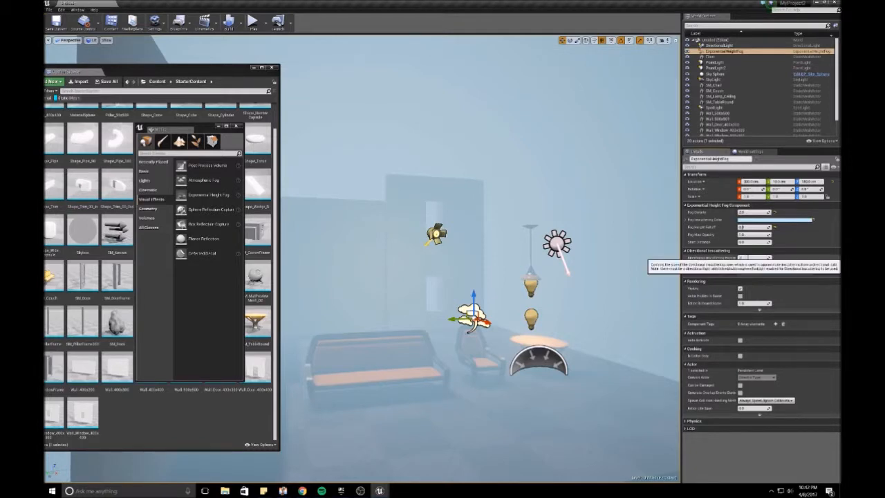
- Adjust the directional inscattering start distance and set the directional inscattering colour to a brownish orange
{"action": "left_click", "coordinate": [750, 265]}
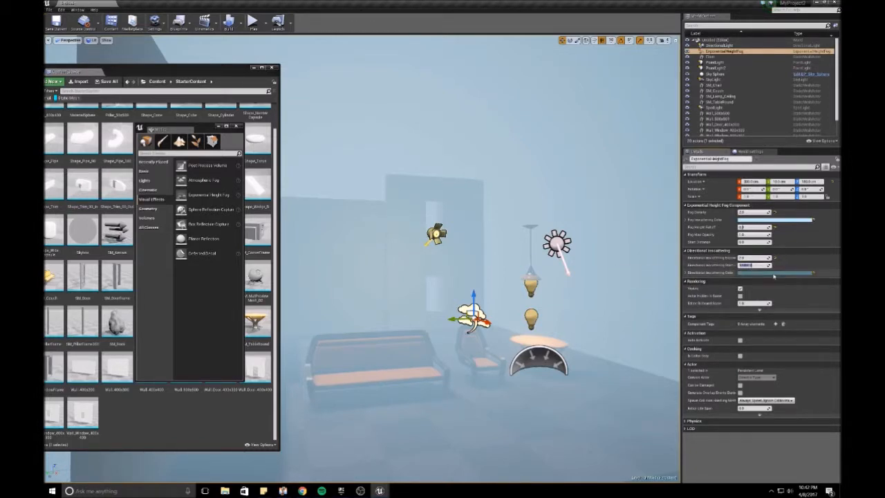
{"action": "left_click", "coordinate": [774, 273]}
{"action": "left_click_drag", "start_coordinate": [663, 326], "coordinate": [691, 330]}
{"action": "left_click", "coordinate": [732, 424]}
{"action": "left_click_drag", "start_coordinate": [481, 212], "coordinate": [474, 252]}
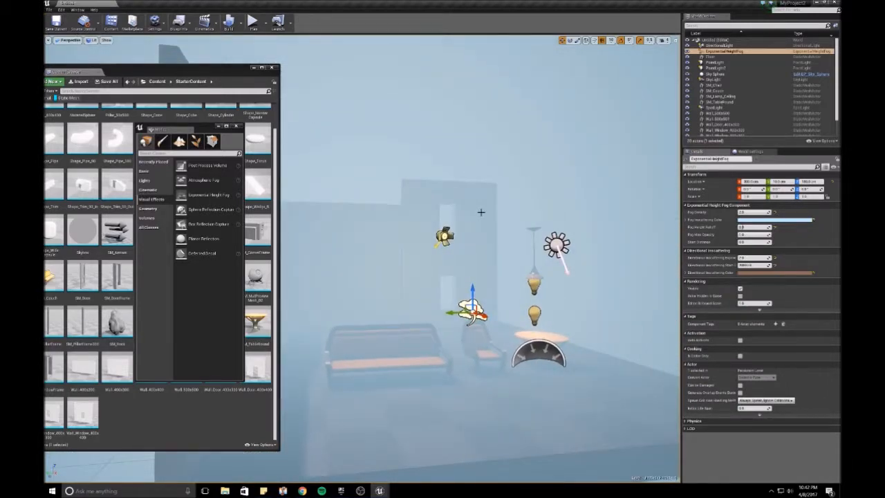
- Create a new level from the Default template and select its floor
{"action": "left_click", "coordinate": [48, 9]}
{"action": "left_click", "coordinate": [69, 22]}
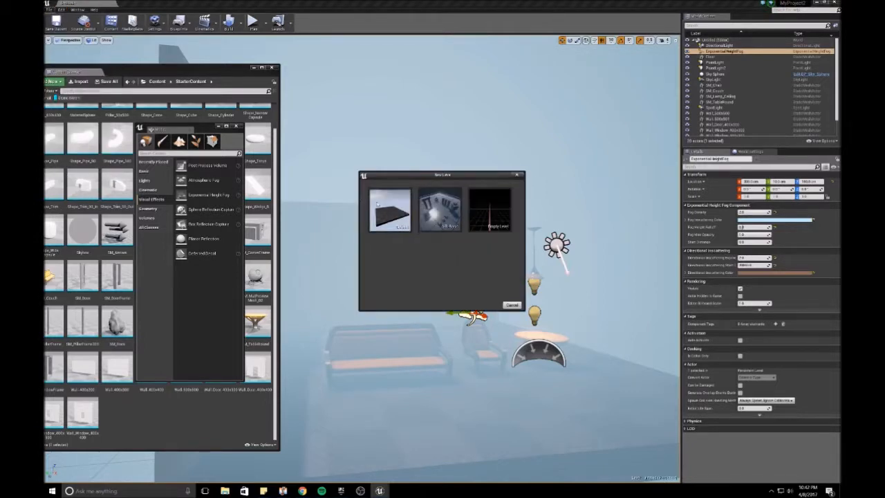
{"action": "left_click", "coordinate": [391, 210]}
{"action": "left_click", "coordinate": [499, 302]}
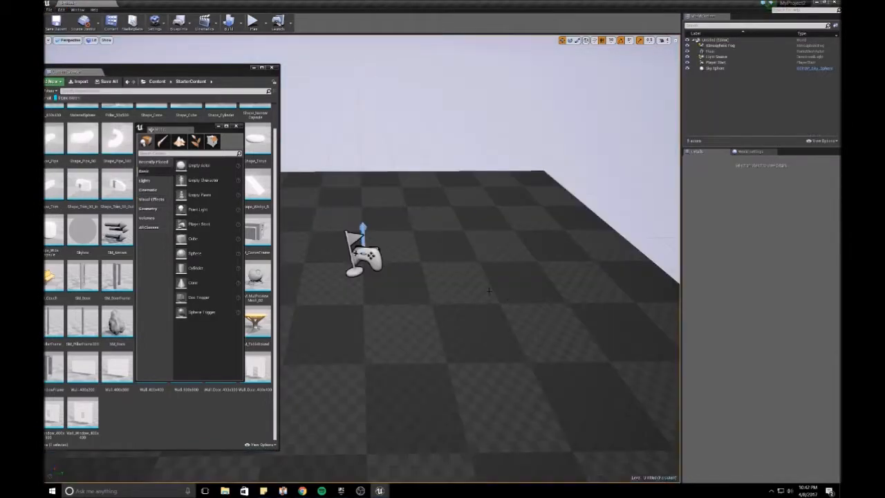
{"action": "right_click_drag", "start_coordinate": [443, 277], "coordinate": [452, 294]}
{"action": "left_click", "coordinate": [437, 312]}
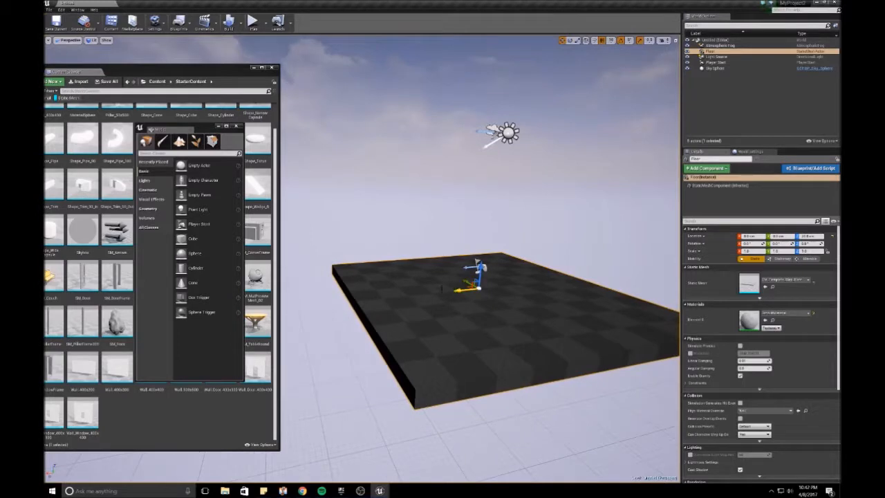
- Place a Wall_400x400 mesh on the new floor and align it with the floor's far edge
{"action": "left_click", "coordinate": [198, 73]}
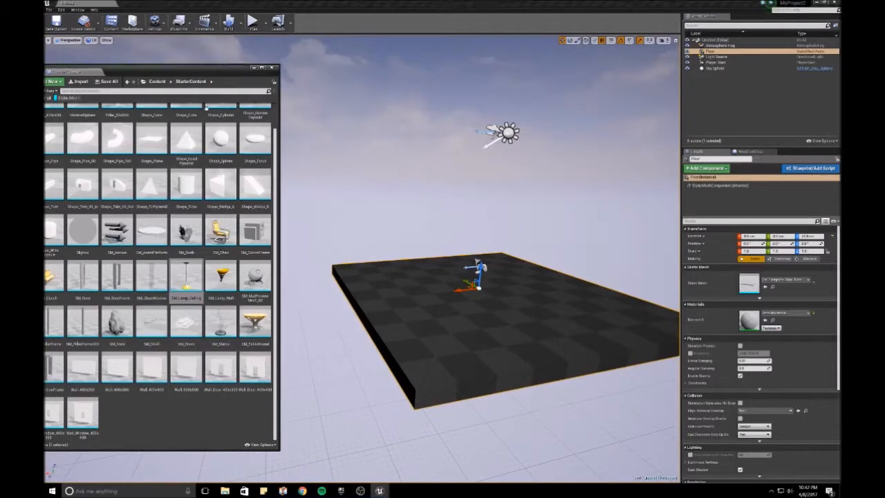
{"action": "mouse_move", "coordinate": [329, 352]}
{"action": "right_mouse_down"}
{"action": "mouse_move", "coordinate": [340, 351]}
{"action": "mouse_move", "coordinate": [331, 338]}
{"action": "right_mouse_up"}
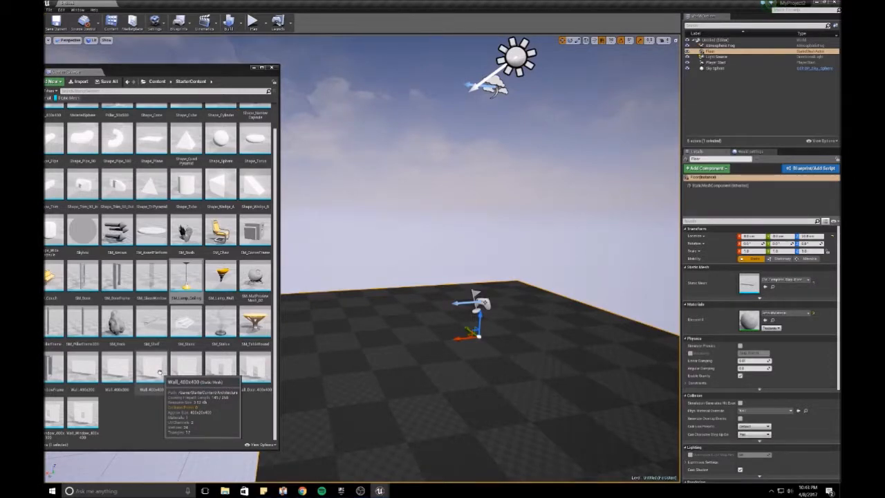
{"action": "left_click_drag", "start_coordinate": [155, 373], "coordinate": [404, 295]}
{"action": "right_click_drag", "start_coordinate": [403, 295], "coordinate": [287, 294]}
{"action": "left_click_drag", "start_coordinate": [495, 298], "coordinate": [479, 298]}
{"action": "right_click_drag", "start_coordinate": [481, 297], "coordinate": [461, 300]}
- Duplicate the 400x400 wall twice along the floor's far edge to form a continuous three-panel wall
{"action": "key", "text": "d"}
{"action": "left_click_drag", "start_coordinate": [410, 308], "coordinate": [556, 303], "text": "alt"}
{"action": "right_click_drag", "start_coordinate": [554, 303], "coordinate": [596, 287]}
{"action": "key", "text": "a"}
{"action": "left_click_drag", "start_coordinate": [503, 320], "coordinate": [606, 307], "text": "alt"}
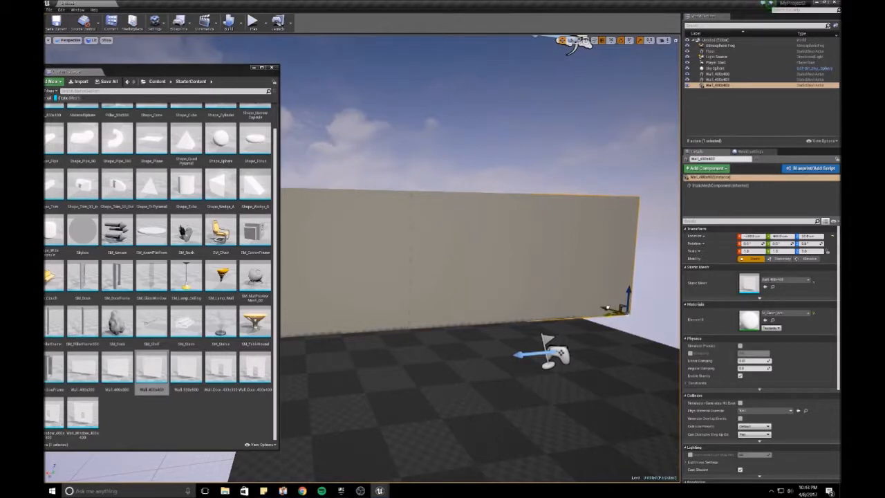
- Select all three wall panels and duplicate them across the floor to form a parallel wall along the opposite edge
{"action": "left_click", "coordinate": [364, 292], "text": "ctrl"}
{"action": "left_click", "coordinate": [464, 288], "text": "ctrl"}
{"action": "right_click_drag", "start_coordinate": [464, 288], "coordinate": [520, 286]}
{"action": "key", "text": "s"}
{"action": "key", "text": "s"}
{"action": "left_click_drag", "start_coordinate": [354, 292], "coordinate": [486, 293], "text": "alt"}
- Rotate a copy of the three wall panels flat and raise it to ceiling height above the room
{"action": "key", "text": "e"}
{"action": "left_click_drag", "start_coordinate": [528, 274], "coordinate": [571, 324]}
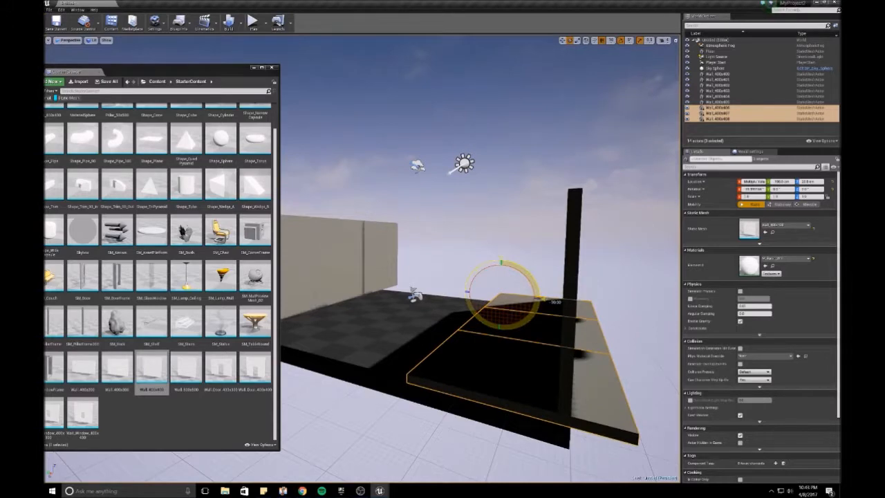
{"action": "key", "text": "w"}
{"action": "left_click_drag", "start_coordinate": [500, 252], "coordinate": [502, 186]}
{"action": "right_click_drag", "start_coordinate": [505, 186], "coordinate": [480, 186]}
{"action": "key", "text": "a"}
{"action": "left_click_drag", "start_coordinate": [492, 195], "coordinate": [492, 202]}
- Switch the viewport to Unlit and adjust the three flat ceiling panels so they rest on top of the wall
{"action": "left_click", "coordinate": [91, 39]}
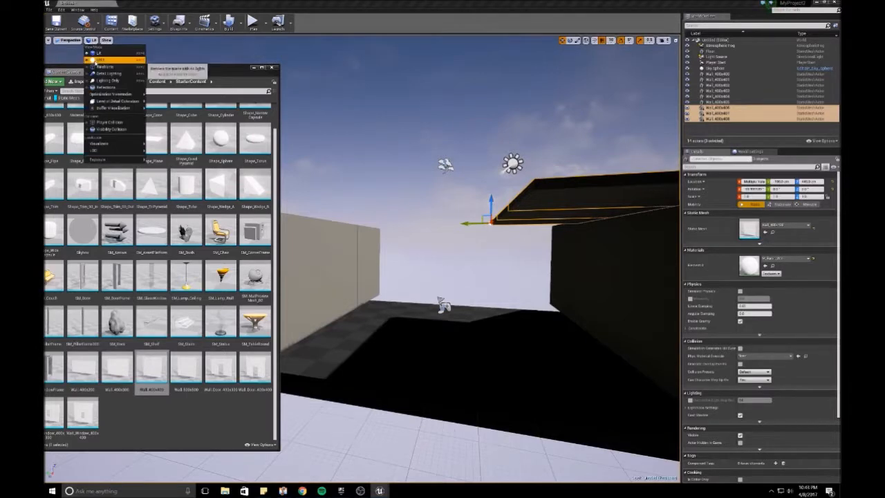
{"action": "left_click", "coordinate": [103, 59]}
{"action": "right_click_drag", "start_coordinate": [485, 250], "coordinate": [512, 251]}
{"action": "right_click_drag", "start_coordinate": [424, 244], "coordinate": [425, 243]}
{"action": "left_click_drag", "start_coordinate": [392, 237], "coordinate": [379, 234]}
{"action": "middle_click_drag", "start_coordinate": [378, 271], "coordinate": [383, 235]}
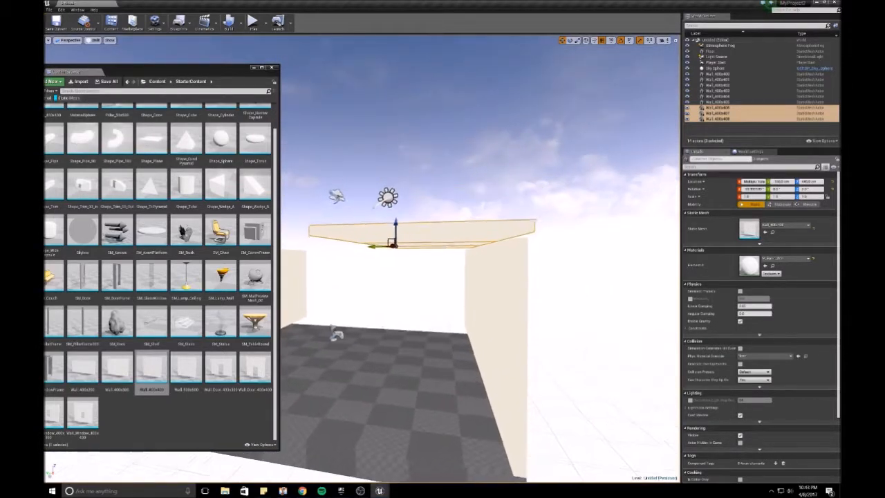
{"action": "left_click_drag", "start_coordinate": [395, 224], "coordinate": [395, 226]}
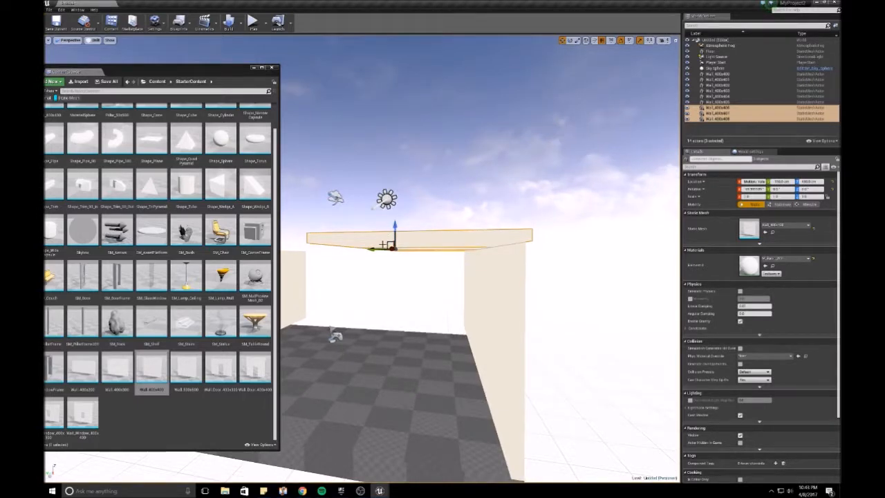
- Duplicate the three ceiling panels over to the opposite wall, leaving a gap along the middle of the roof
{"action": "middle_click_drag", "start_coordinate": [364, 253], "coordinate": [428, 249]}
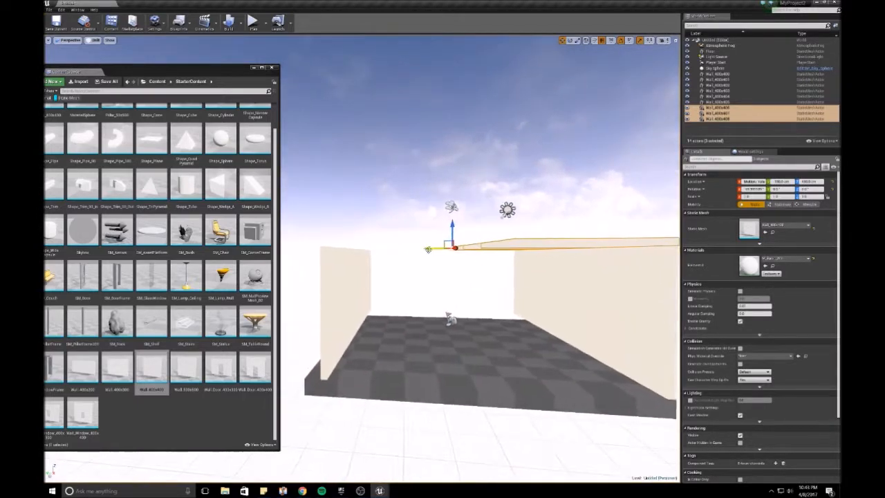
{"action": "left_click_drag", "start_coordinate": [428, 248], "coordinate": [335, 247], "text": "alt"}
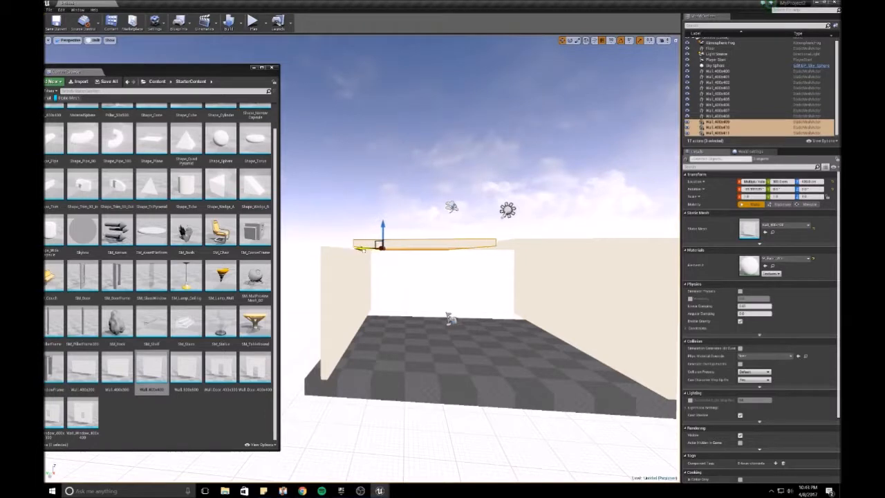
{"action": "right_click_drag", "start_coordinate": [358, 247], "coordinate": [358, 242]}
{"action": "left_click", "coordinate": [387, 184]}
{"action": "right_click_drag", "start_coordinate": [387, 183], "coordinate": [367, 186]}
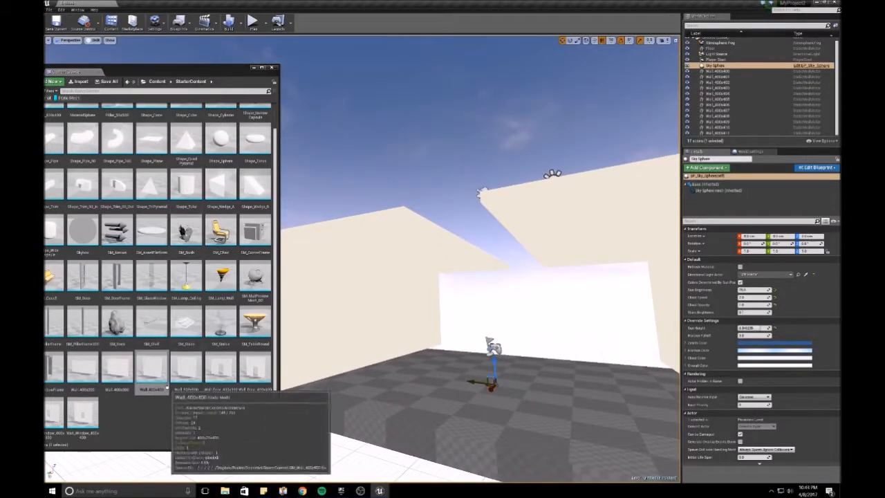
{"action": "left_click_drag", "start_coordinate": [220, 184], "coordinate": [461, 167]}
{"action": "key", "text": "f"}
{"action": "right_click_drag", "start_coordinate": [460, 167], "coordinate": [455, 172]}
{"action": "left_click_drag", "start_coordinate": [441, 187], "coordinate": [461, 130]}
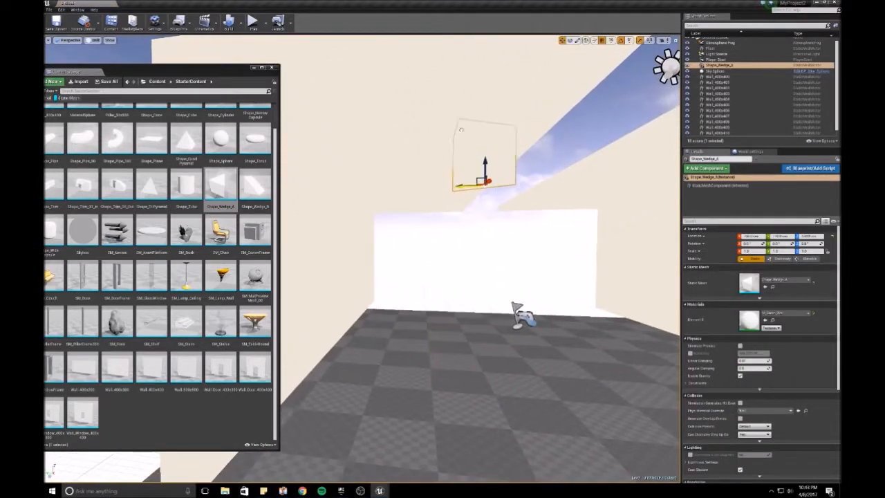
{"action": "key", "text": "Delete"}
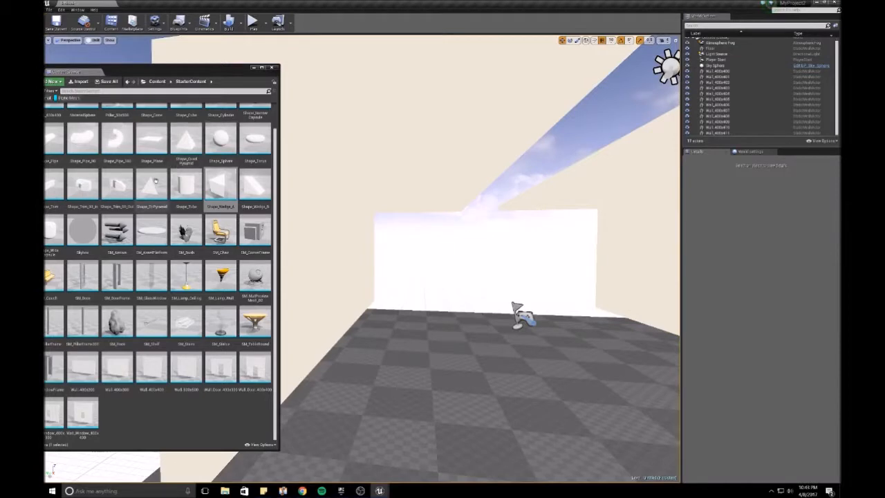
- Place a Shape_Cube on the floor and raise it up to the central gap in the ceiling
{"action": "scroll", "coordinate": [197, 173], "scroll_direction": "up", "scroll_amount": 1}
{"action": "left_click_drag", "start_coordinate": [193, 131], "coordinate": [454, 325]}
{"action": "right_click_drag", "start_coordinate": [455, 325], "coordinate": [487, 310]}
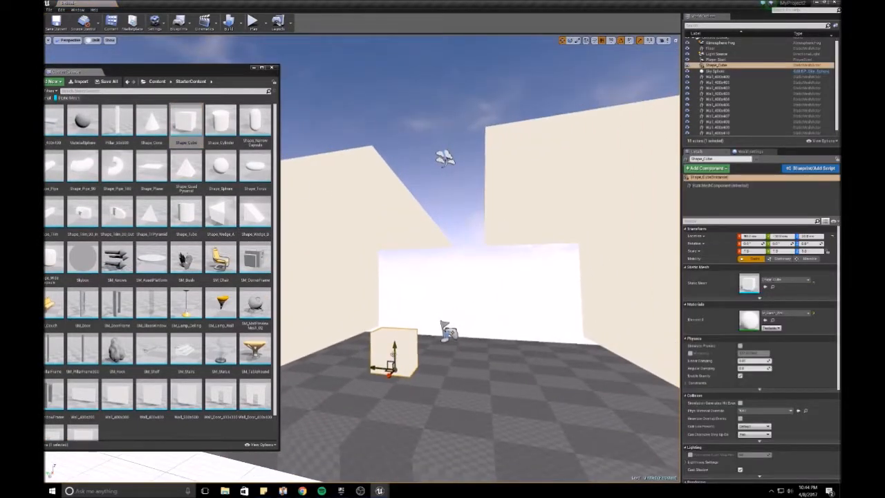
{"action": "left_click_drag", "start_coordinate": [407, 344], "coordinate": [408, 238]}
{"action": "right_click_drag", "start_coordinate": [428, 155], "coordinate": [328, 208]}
{"action": "left_click_drag", "start_coordinate": [373, 204], "coordinate": [441, 196]}
{"action": "mouse_move", "coordinate": [442, 212]}
{"action": "right_mouse_down"}
{"action": "mouse_move", "coordinate": [461, 200]}
{"action": "mouse_move", "coordinate": [442, 213]}
{"action": "right_mouse_up"}
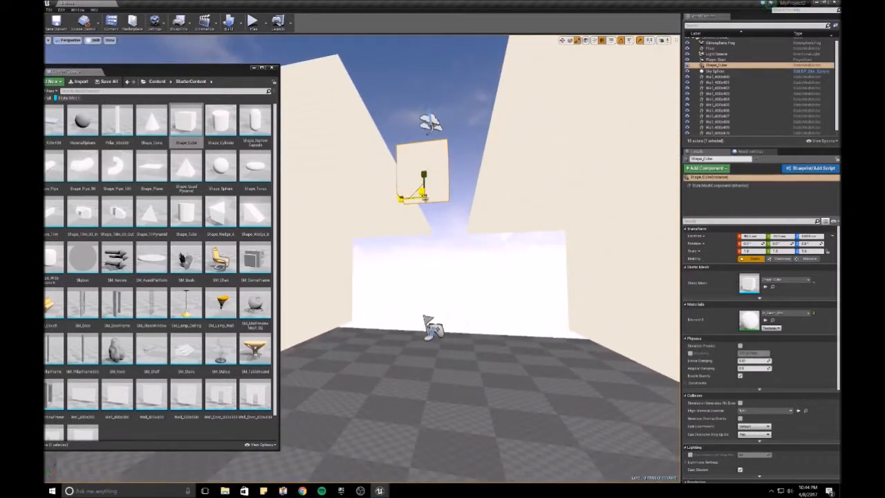
- Scale up the cube, align it with the ceiling gap, and stretch it lengthwise into a beam
{"action": "left_click_drag", "start_coordinate": [424, 194], "coordinate": [447, 175]}
{"action": "left_click_drag", "start_coordinate": [406, 198], "coordinate": [420, 196]}
{"action": "right_click_drag", "start_coordinate": [420, 196], "coordinate": [364, 181]}
{"action": "right_click_drag", "start_coordinate": [484, 213], "coordinate": [510, 200]}
{"action": "left_click_drag", "start_coordinate": [472, 206], "coordinate": [471, 211]}
{"action": "right_click_drag", "start_coordinate": [492, 221], "coordinate": [484, 229]}
{"action": "key", "text": "s"}
{"action": "key", "text": "r"}
{"action": "left_click_drag", "start_coordinate": [443, 219], "coordinate": [363, 215]}
- Shift and lengthen the beam along the room so that it covers the whole ceiling gap
{"action": "right_click_drag", "start_coordinate": [573, 229], "coordinate": [549, 230]}
{"action": "key", "text": "s"}
{"action": "right_click_drag", "start_coordinate": [603, 260], "coordinate": [603, 259]}
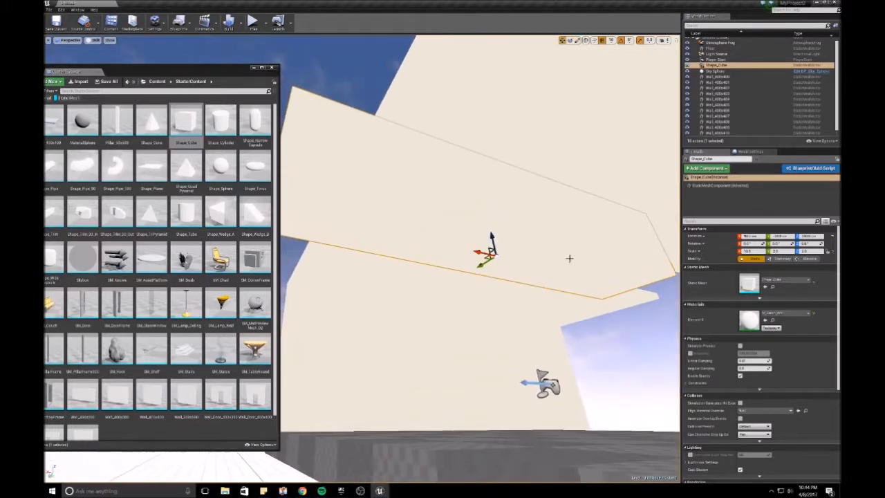
{"action": "right_click_drag", "start_coordinate": [470, 249], "coordinate": [536, 263]}
{"action": "right_click_drag", "start_coordinate": [563, 319], "coordinate": [547, 301]}
{"action": "key", "text": "e"}
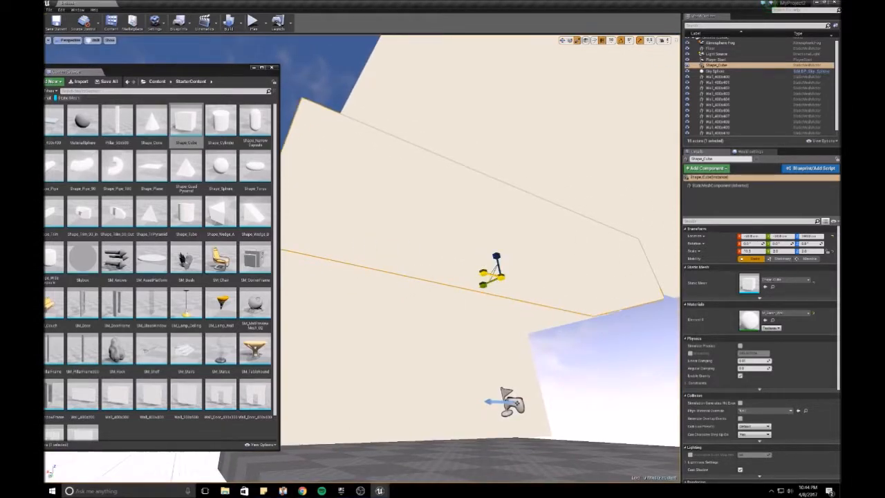
{"action": "left_click_drag", "start_coordinate": [487, 272], "coordinate": [498, 276]}
{"action": "right_click_drag", "start_coordinate": [498, 275], "coordinate": [514, 289]}
{"action": "left_click", "coordinate": [325, 104]}
- Place a Pillar_50x500 under the ceiling beam near the open end and duplicate it farther along the beam
{"action": "left_click_drag", "start_coordinate": [123, 133], "coordinate": [507, 442]}
{"action": "right_click_drag", "start_coordinate": [508, 442], "coordinate": [492, 408]}
{"action": "left_click_drag", "start_coordinate": [450, 415], "coordinate": [509, 455]}
{"action": "right_click_drag", "start_coordinate": [509, 455], "coordinate": [486, 399]}
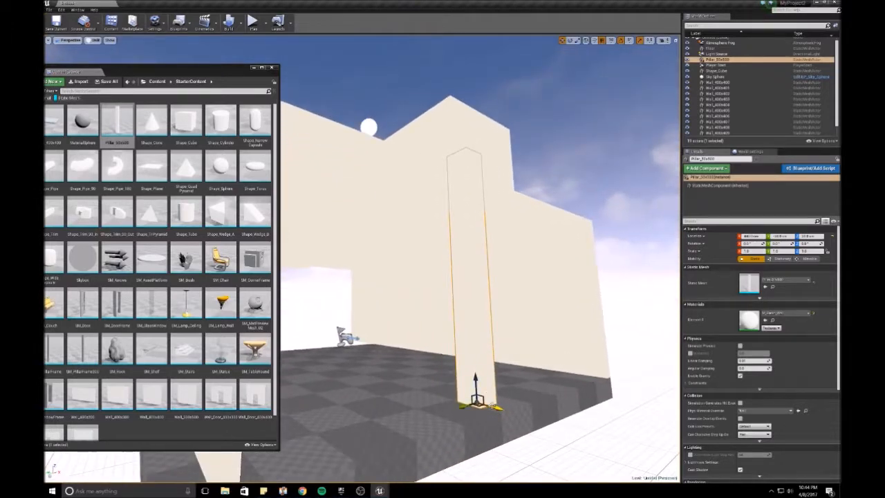
{"action": "left_click_drag", "start_coordinate": [492, 405], "coordinate": [402, 374], "text": "alt"}
{"action": "right_click_drag", "start_coordinate": [402, 374], "coordinate": [414, 360]}
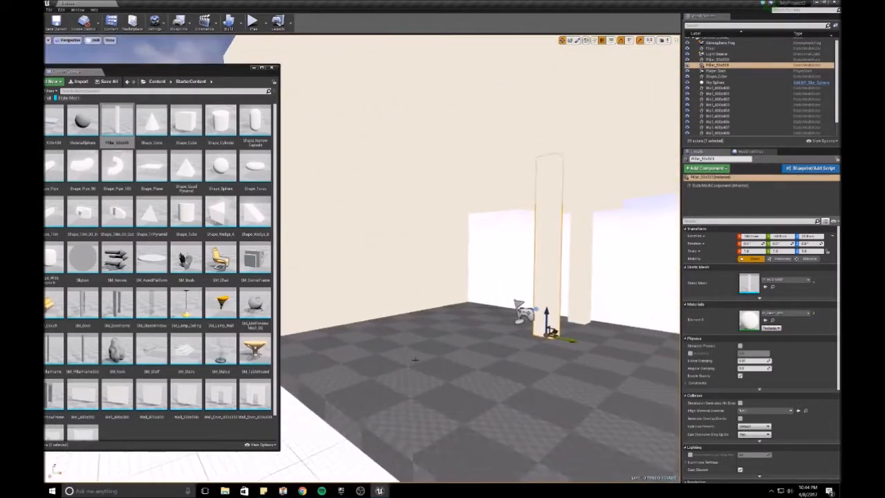
- Delete the Player Start and duplicate the pillar along the beam to make a row of four
{"action": "left_click", "coordinate": [519, 310]}
{"action": "key", "text": "Delete"}
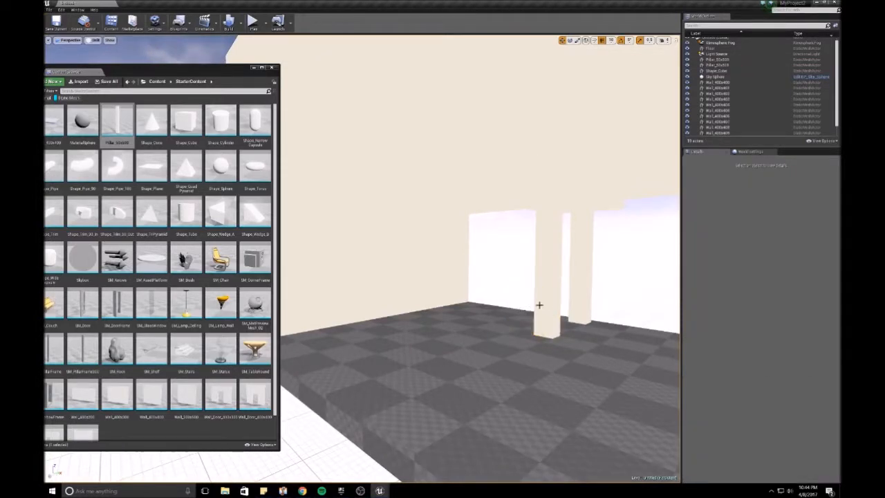
{"action": "left_click", "coordinate": [537, 305]}
{"action": "left_click_drag", "start_coordinate": [553, 331], "coordinate": [392, 397]}
{"action": "key", "text": "ctrl+z"}
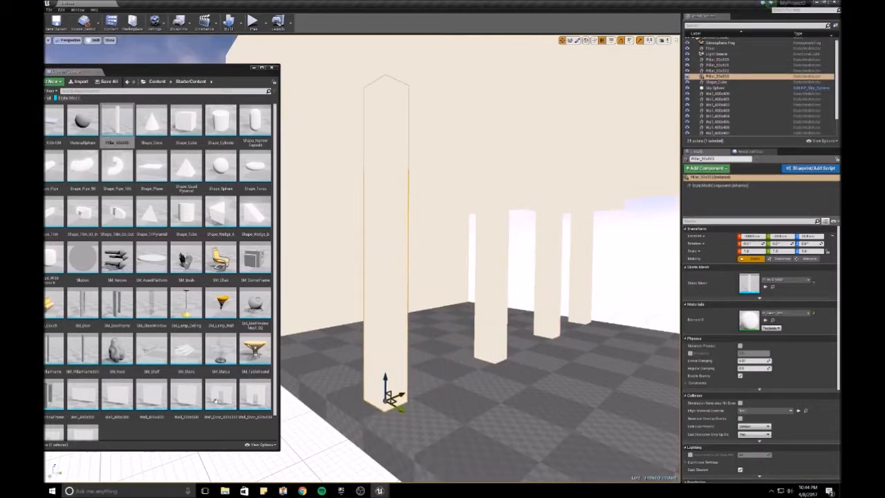
- Place an SM_Couch beside the pillars, duplicate it to the other side of the row, rotate the copy, and move it deeper into the room
{"action": "left_click_drag", "start_coordinate": [54, 304], "coordinate": [547, 420]}
{"action": "key", "text": "w"}
{"action": "right_click_drag", "start_coordinate": [378, 396], "coordinate": [453, 394]}
{"action": "left_click_drag", "start_coordinate": [573, 357], "coordinate": [445, 373], "text": "alt"}
{"action": "key", "text": "e"}
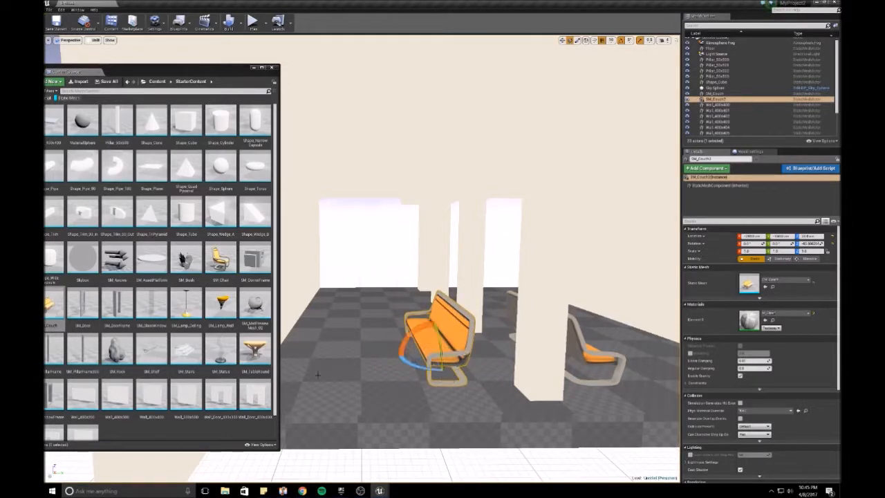
{"action": "right_click_drag", "start_coordinate": [366, 346], "coordinate": [386, 363]}
{"action": "key", "text": "w"}
{"action": "left_click_drag", "start_coordinate": [373, 382], "coordinate": [312, 309]}
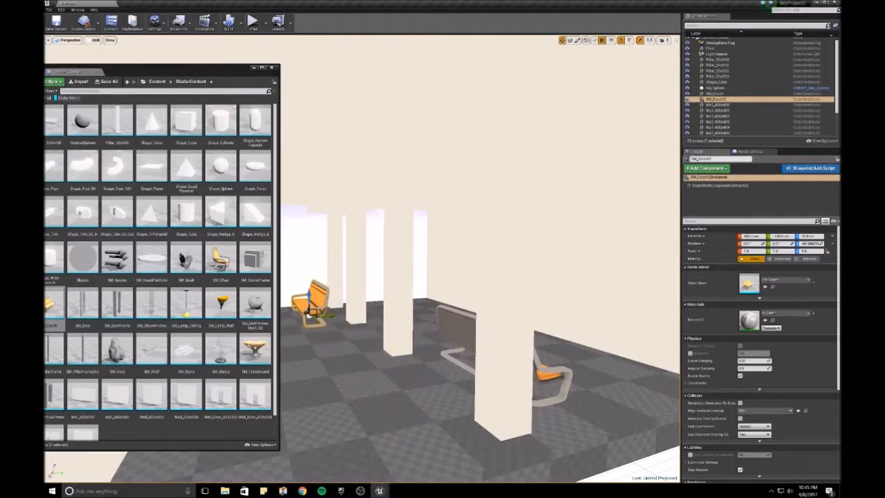
{"action": "left_click", "coordinate": [316, 270]}
{"action": "right_click_drag", "start_coordinate": [316, 276], "coordinate": [313, 288]}
{"action": "key", "text": "s"}
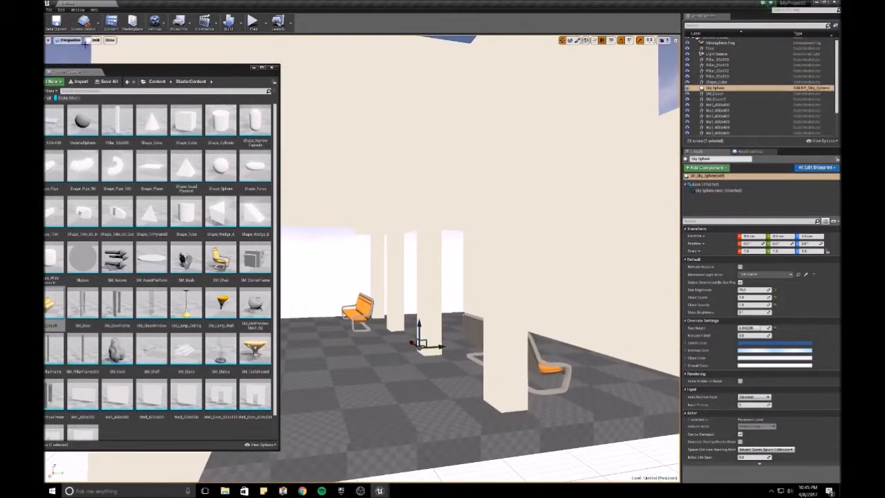
- Switch the viewport to Lit and delete the level's Light Source and Atmospheric Fog
{"action": "left_click", "coordinate": [94, 42]}
{"action": "left_click", "coordinate": [99, 54]}
{"action": "right_click_drag", "start_coordinate": [387, 242], "coordinate": [343, 246]}
{"action": "key", "text": "e"}
{"action": "left_click", "coordinate": [345, 242]}
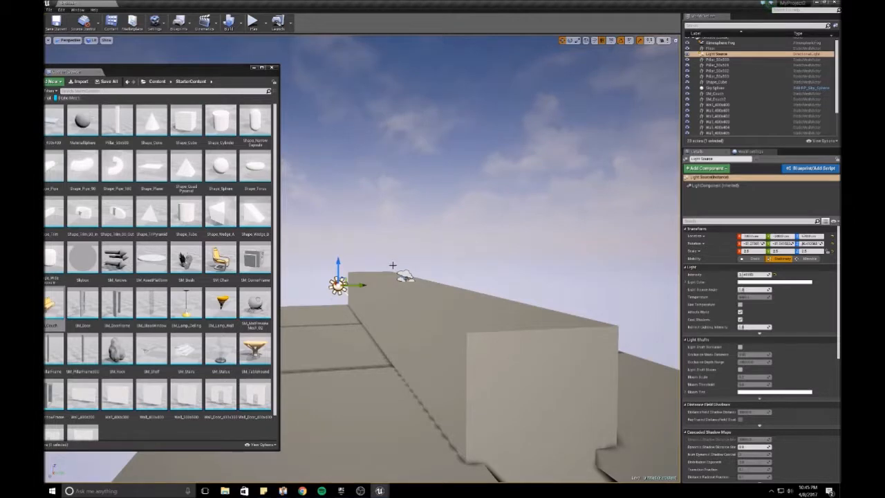
{"action": "key", "text": "Delete"}
{"action": "left_click", "coordinate": [483, 261]}
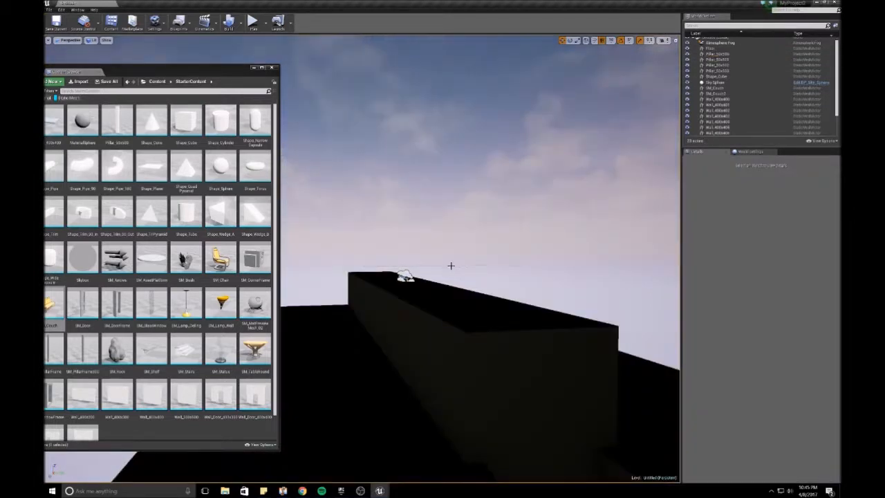
{"action": "left_click", "coordinate": [409, 272]}
{"action": "key", "text": "Delete"}
{"action": "right_click_drag", "start_coordinate": [423, 215], "coordinate": [380, 228]}
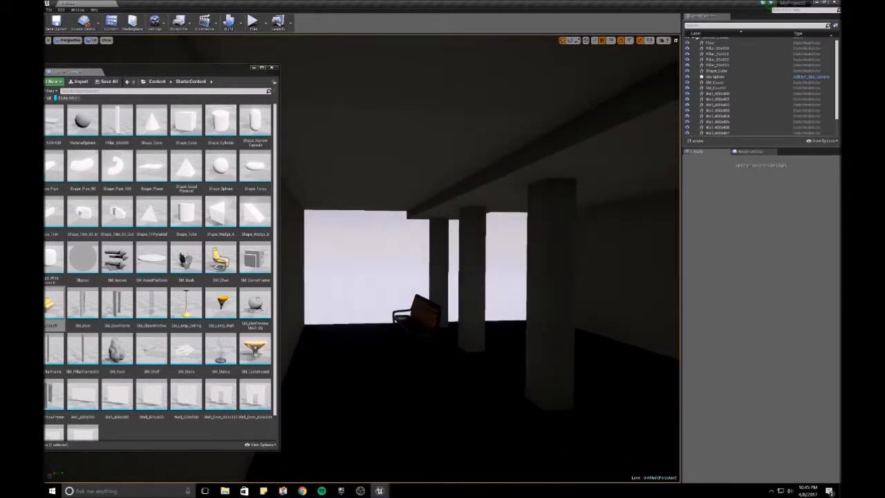
- Return the viewport to Unlit, hang an SM_Lamp_Ceiling from the ceiling, and duplicate it to the other side of the pillar row
{"action": "left_click", "coordinate": [90, 40]}
{"action": "left_click", "coordinate": [97, 59]}
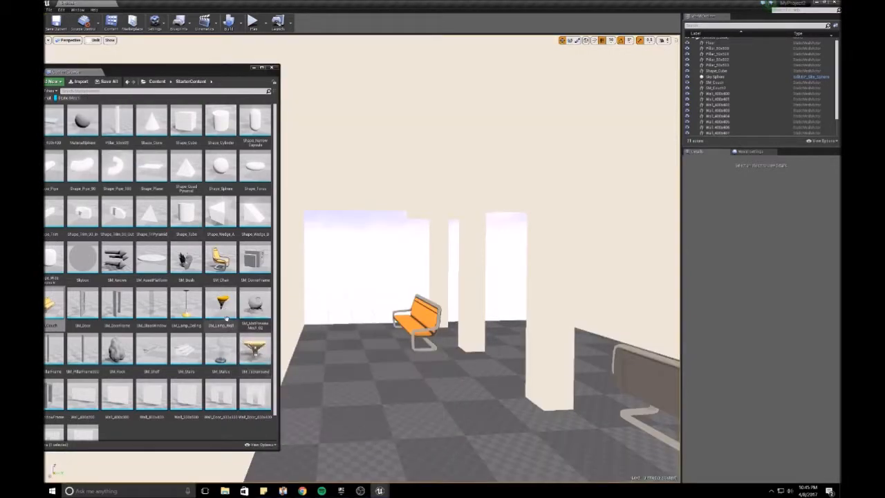
{"action": "left_click_drag", "start_coordinate": [194, 306], "coordinate": [449, 345]}
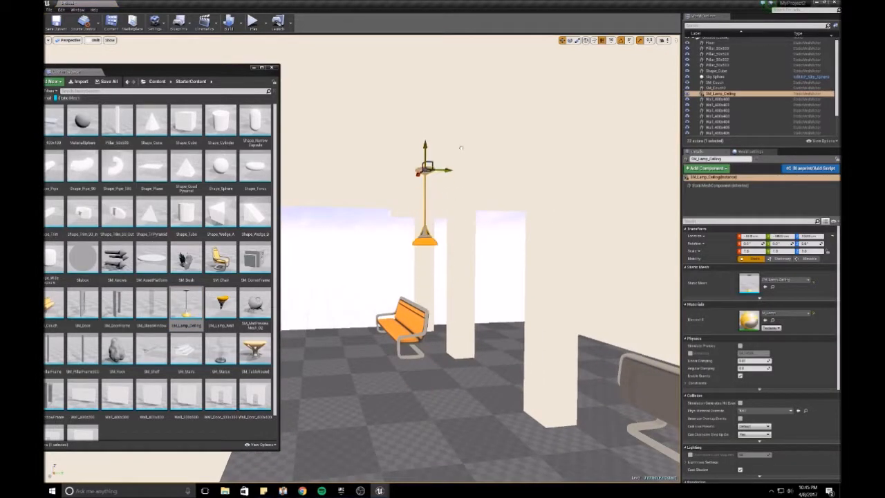
{"action": "mouse_move", "coordinate": [461, 153]}
{"action": "right_mouse_down"}
{"action": "mouse_move", "coordinate": [477, 149]}
{"action": "mouse_move", "coordinate": [460, 156]}
{"action": "mouse_move", "coordinate": [474, 142]}
{"action": "mouse_move", "coordinate": [461, 152]}
{"action": "right_mouse_up"}
{"action": "left_click_drag", "start_coordinate": [461, 153], "coordinate": [542, 228], "text": "alt"}
{"action": "mouse_move", "coordinate": [482, 255]}
{"action": "left_mouse_down", "text": "alt"}
{"action": "mouse_move", "coordinate": [567, 259]}
{"action": "mouse_move", "coordinate": [482, 254]}
{"action": "left_mouse_up", "text": "alt"}
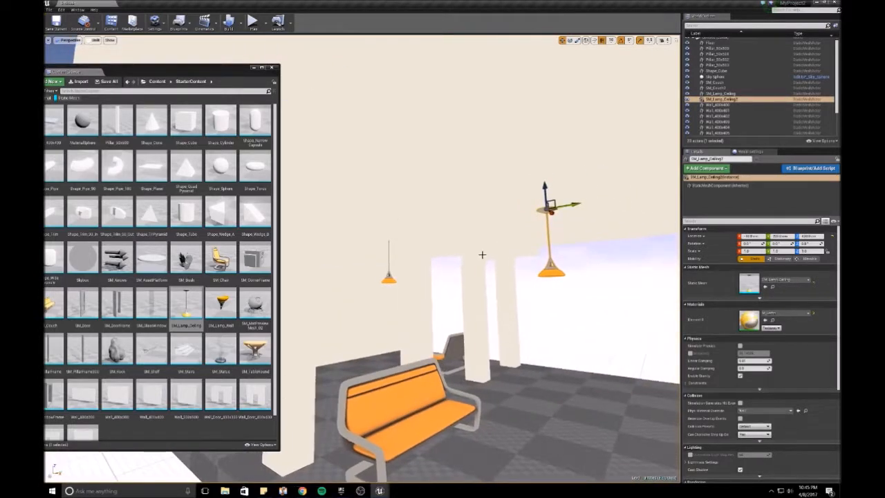
{"action": "left_click", "coordinate": [390, 279], "text": "ctrl"}
{"action": "right_click_drag", "start_coordinate": [390, 278], "coordinate": [331, 280]}
{"action": "right_click_drag", "start_coordinate": [473, 255], "coordinate": [456, 229]}
{"action": "left_click", "coordinate": [389, 102]}
{"action": "right_click_drag", "start_coordinate": [389, 115], "coordinate": [137, 43]}
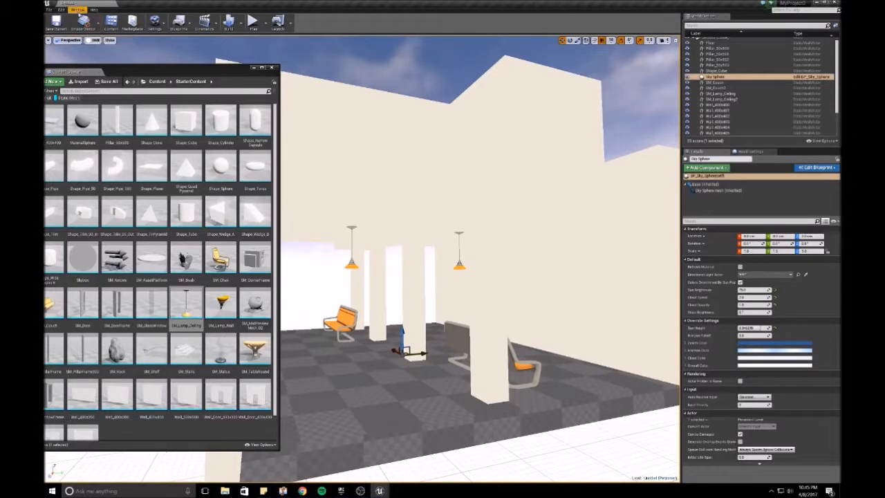
- Place a new Directional Light on the floor inside the room
{"action": "left_click", "coordinate": [76, 10]}
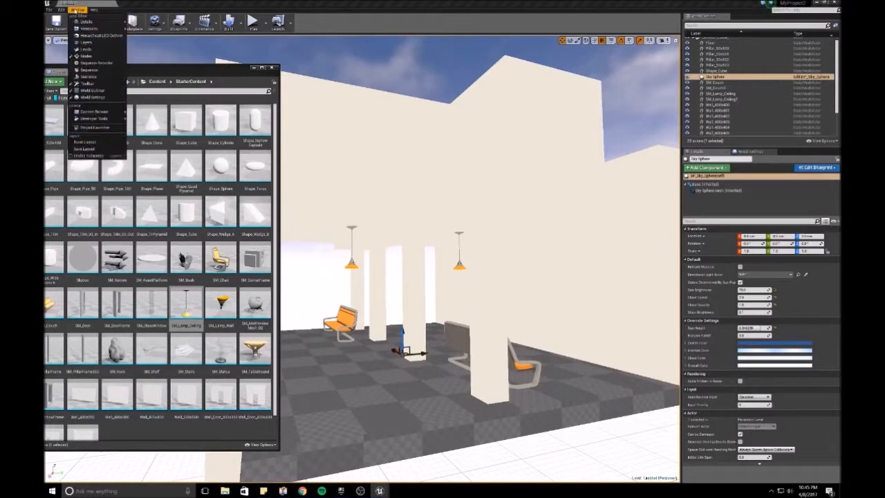
{"action": "left_click", "coordinate": [88, 55]}
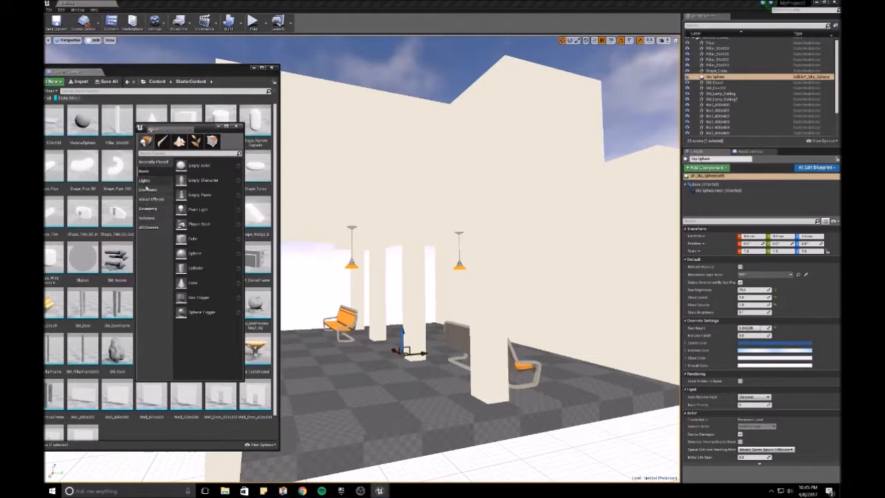
{"action": "left_click", "coordinate": [145, 181]}
{"action": "left_click_drag", "start_coordinate": [197, 169], "coordinate": [339, 271]}
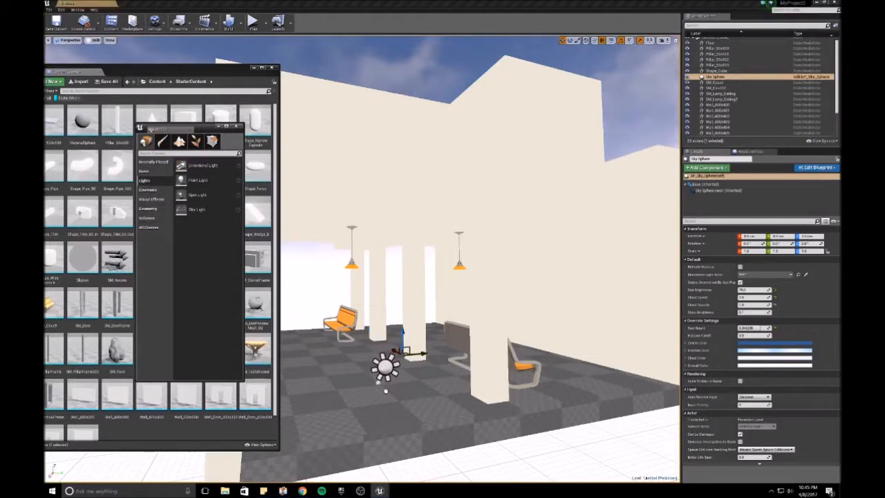
{"action": "left_click_drag", "start_coordinate": [385, 370], "coordinate": [384, 370]}
{"action": "right_click_drag", "start_coordinate": [615, 118], "coordinate": [633, 118]}
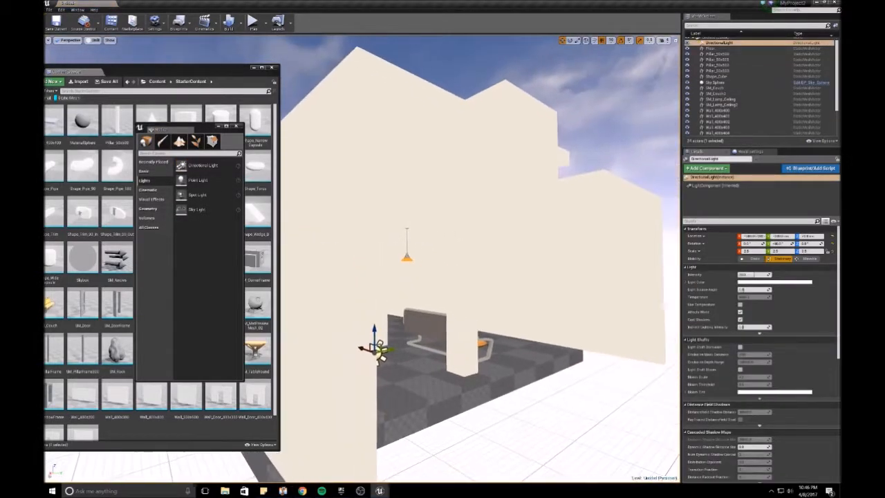
- Assign the new directional light as the Sky Sphere's Directional Light Actor
{"action": "left_click", "coordinate": [600, 107]}
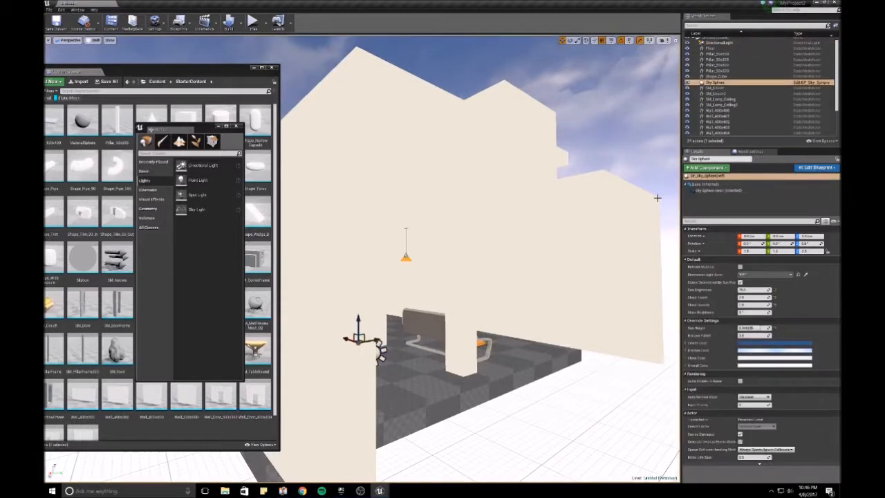
{"action": "left_click", "coordinate": [757, 275]}
{"action": "left_click", "coordinate": [758, 343]}
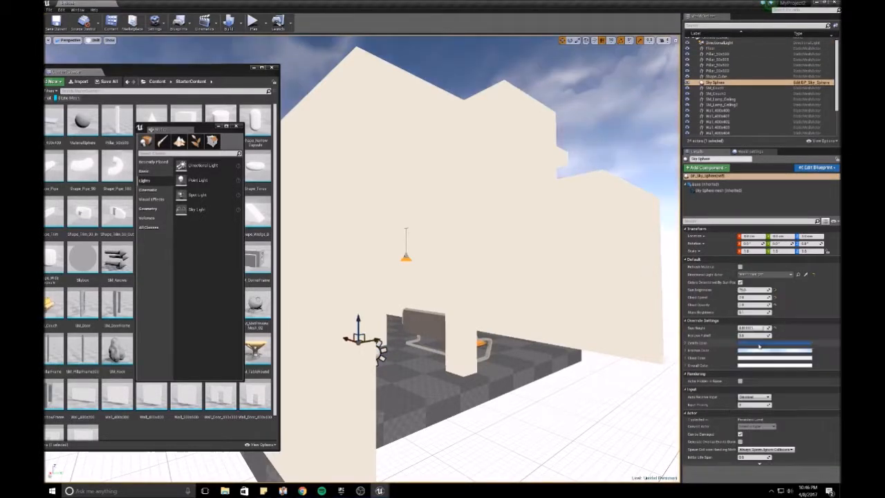
- Select the directional light on the room floor and switch the viewport to Lit
{"action": "right_click_drag", "start_coordinate": [567, 353], "coordinate": [518, 353]}
{"action": "left_click", "coordinate": [427, 338]}
{"action": "right_click_drag", "start_coordinate": [427, 338], "coordinate": [316, 199]}
{"action": "left_click", "coordinate": [97, 39]}
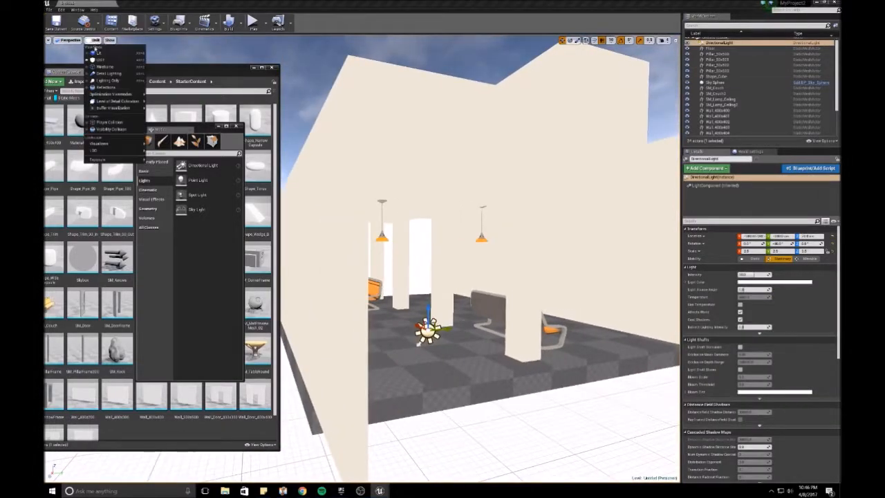
{"action": "left_click", "coordinate": [104, 50]}
- Rotate the directional light so low sunlight falls between the pillars, and update the Sky Sphere to match its new angle
{"action": "right_click_drag", "start_coordinate": [390, 230], "coordinate": [249, 235]}
{"action": "key", "text": "space"}
{"action": "key", "text": "space"}
{"action": "right_click_drag", "start_coordinate": [415, 235], "coordinate": [392, 235]}
{"action": "left_click_drag", "start_coordinate": [532, 322], "coordinate": [557, 298]}
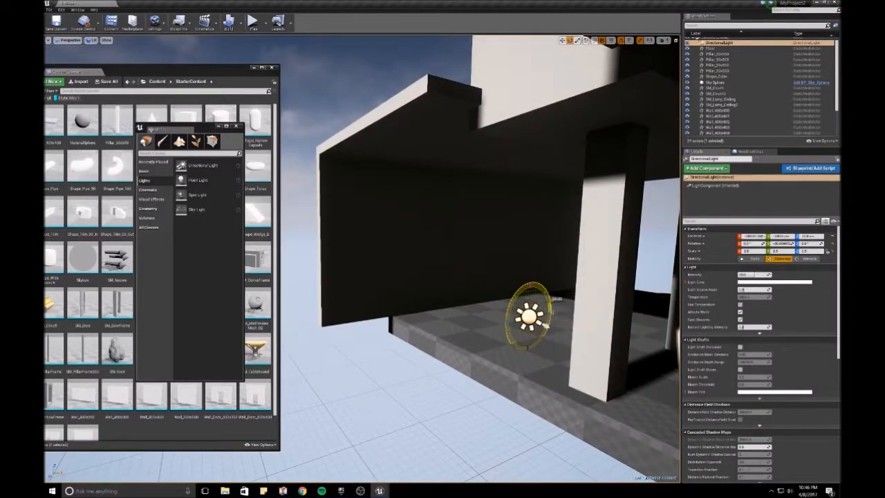
{"action": "right_click_drag", "start_coordinate": [459, 376], "coordinate": [553, 377]}
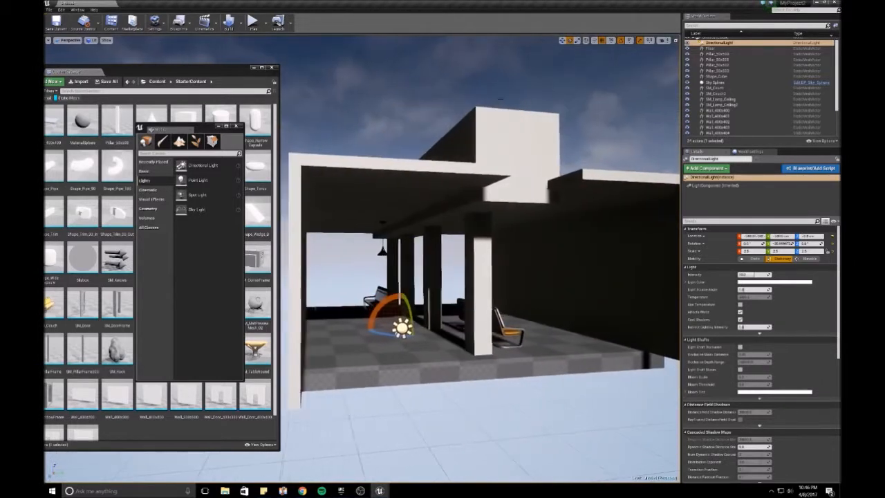
{"action": "left_click", "coordinate": [454, 102]}
{"action": "left_click_drag", "start_coordinate": [436, 310], "coordinate": [428, 299]}
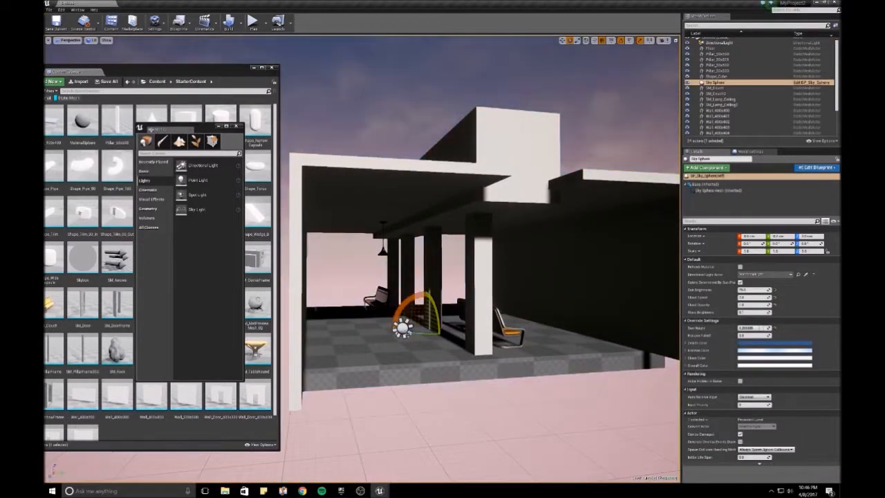
- Place a Sky Light inside the room and raise it slightly above the floor
{"action": "key", "text": "w"}
{"action": "right_click_drag", "start_coordinate": [353, 360], "coordinate": [354, 358]}
{"action": "key", "text": "s"}
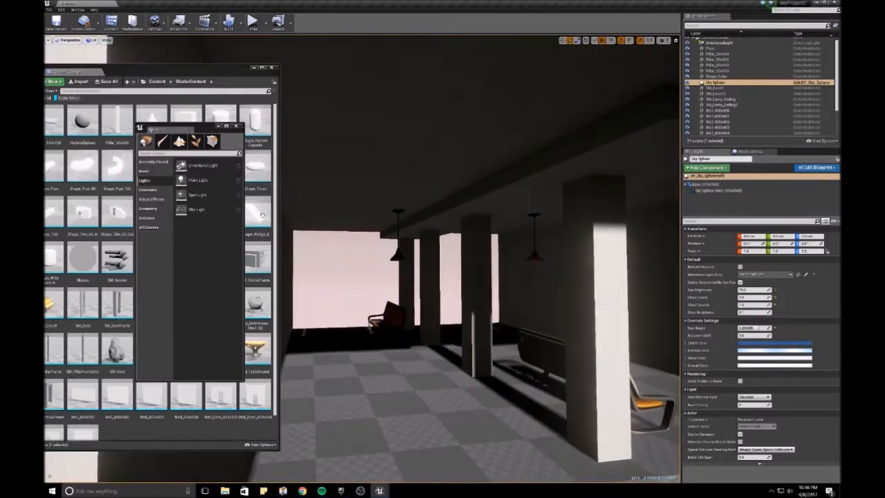
{"action": "left_click_drag", "start_coordinate": [197, 209], "coordinate": [400, 319]}
{"action": "left_click_drag", "start_coordinate": [413, 368], "coordinate": [420, 359]}
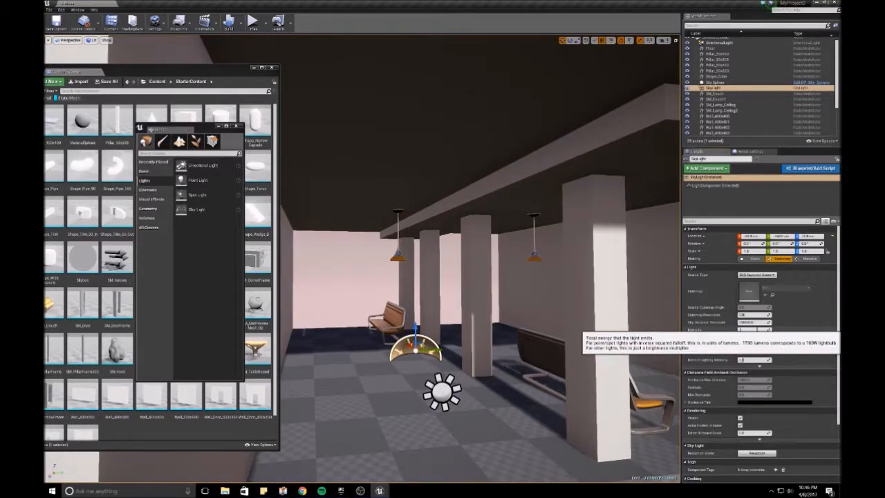
- Tint the Sky Light's light colour pale blue
{"action": "left_click", "coordinate": [783, 338]}
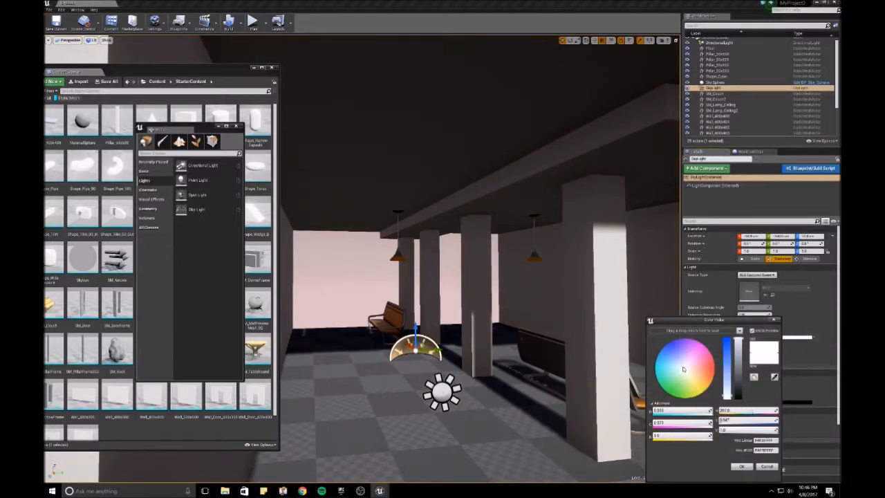
{"action": "left_click_drag", "start_coordinate": [684, 369], "coordinate": [679, 362]}
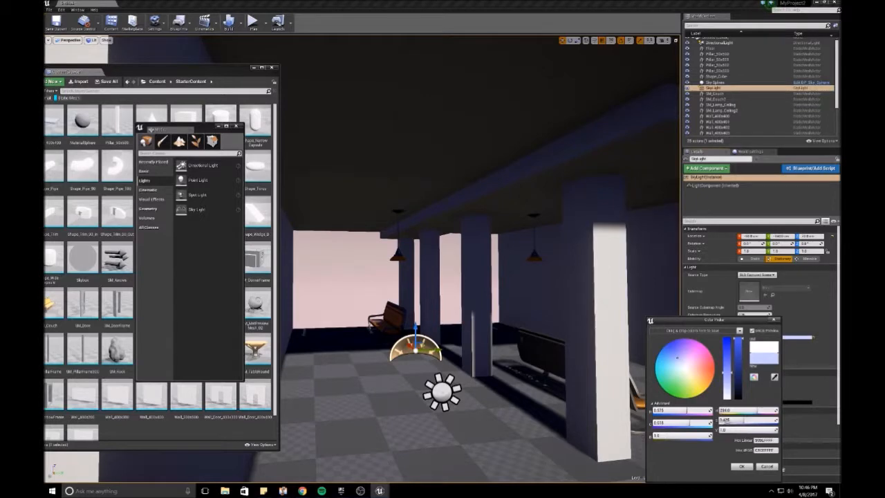
{"action": "left_click", "coordinate": [743, 467]}
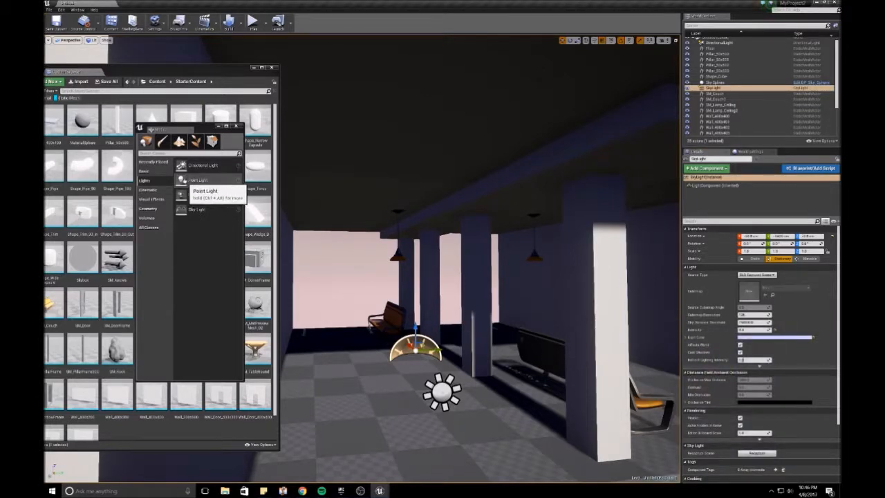
- Place a Spot Light in the room and move it up into the first ceiling lamp's shade, shining downward
{"action": "left_click_drag", "start_coordinate": [181, 180], "coordinate": [318, 289]}
{"action": "left_click_drag", "start_coordinate": [376, 351], "coordinate": [377, 353]}
{"action": "right_click_drag", "start_coordinate": [376, 353], "coordinate": [354, 357]}
{"action": "key", "text": "w"}
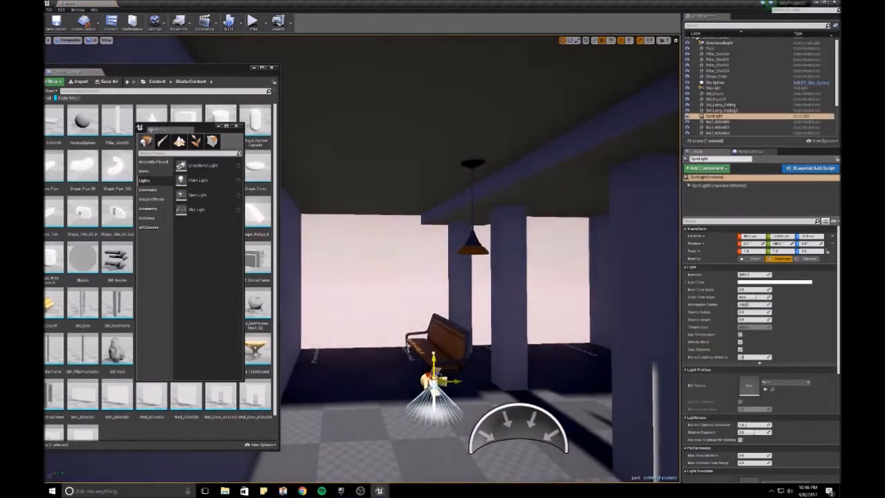
{"action": "left_click_drag", "start_coordinate": [433, 358], "coordinate": [429, 232]}
{"action": "left_click_drag", "start_coordinate": [453, 259], "coordinate": [511, 260]}
{"action": "right_click_drag", "start_coordinate": [512, 260], "coordinate": [514, 312]}
{"action": "key", "text": "w"}
{"action": "left_click_drag", "start_coordinate": [455, 235], "coordinate": [448, 209]}
{"action": "right_click_drag", "start_coordinate": [477, 276], "coordinate": [441, 279]}
- Adjust the spot light's intensity and tint its light colour a pale warm yellow
{"action": "left_click", "coordinate": [753, 275]}
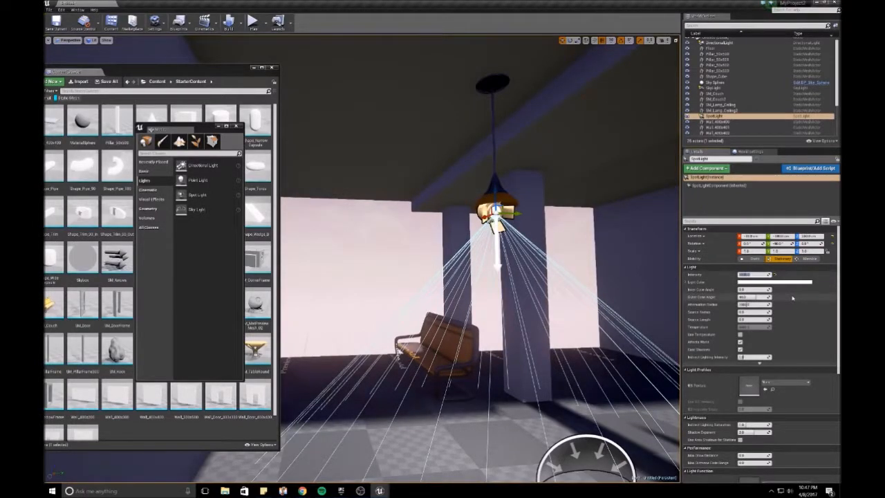
{"action": "left_click", "coordinate": [788, 282]}
{"action": "left_click_drag", "start_coordinate": [673, 333], "coordinate": [677, 340]}
{"action": "left_click", "coordinate": [730, 431]}
- Duplicate the spot light across the pillar row and align the copy with the second ceiling lamp
{"action": "left_click_drag", "start_coordinate": [428, 296], "coordinate": [467, 335]}
{"action": "left_click_drag", "start_coordinate": [380, 267], "coordinate": [546, 260], "text": "alt"}
{"action": "right_click_drag", "start_coordinate": [548, 261], "coordinate": [549, 260]}
{"action": "key", "text": "w"}
{"action": "left_click_drag", "start_coordinate": [495, 236], "coordinate": [503, 235]}
{"action": "right_click_drag", "start_coordinate": [504, 234], "coordinate": [489, 245]}
{"action": "key", "text": "s"}
{"action": "key", "text": "w"}
- Place a Point Light below the first ceiling lamp and lower its intensity and attenuation radius
{"action": "left_click_drag", "start_coordinate": [201, 181], "coordinate": [419, 342]}
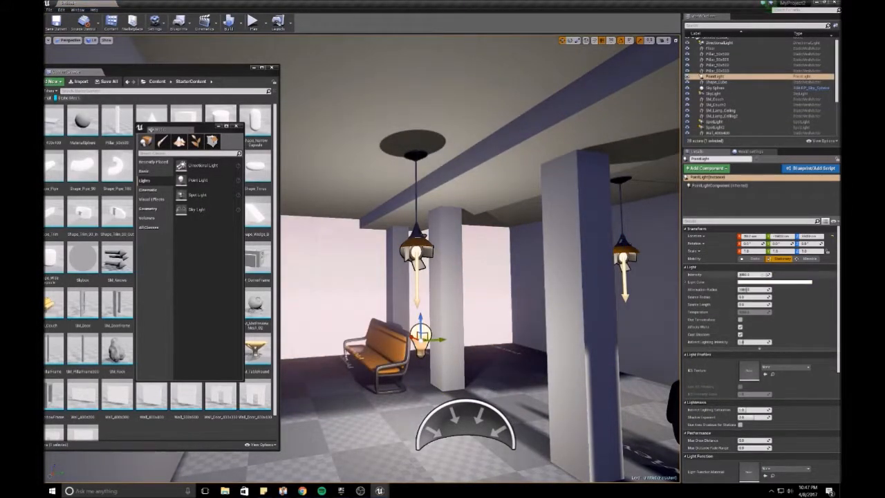
{"action": "left_click", "coordinate": [754, 274]}
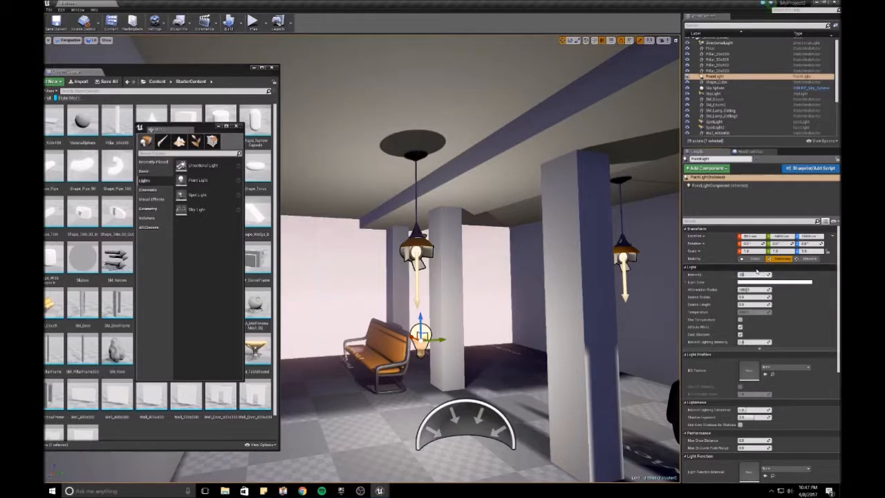
{"action": "key", "text": "Return"}
{"action": "mouse_move", "coordinate": [434, 304]}
{"action": "right_mouse_down"}
{"action": "mouse_move", "coordinate": [401, 304]}
{"action": "mouse_move", "coordinate": [434, 304]}
{"action": "right_mouse_up"}
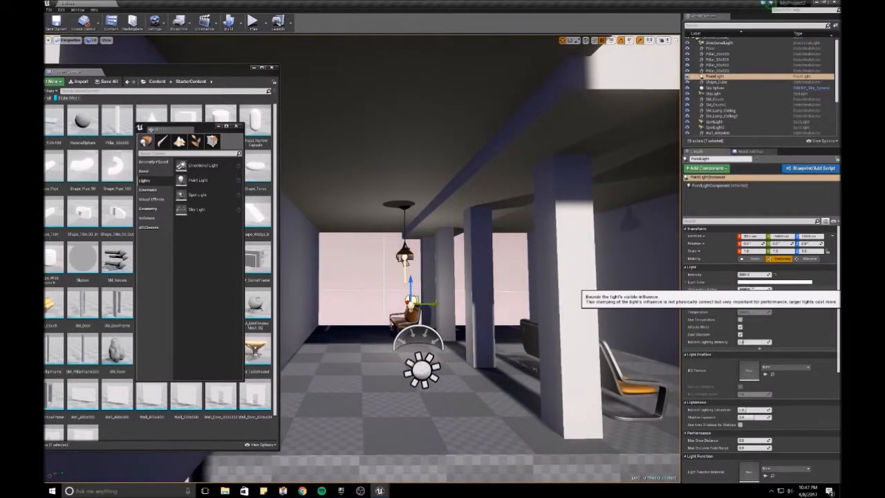
{"action": "key", "text": "Return"}
{"action": "right_click_drag", "start_coordinate": [592, 293], "coordinate": [536, 275]}
- Duplicate the point light under the second ceiling lamp and turn off Cast Shadows for both point lights
{"action": "left_click_drag", "start_coordinate": [430, 324], "coordinate": [594, 326], "text": "alt"}
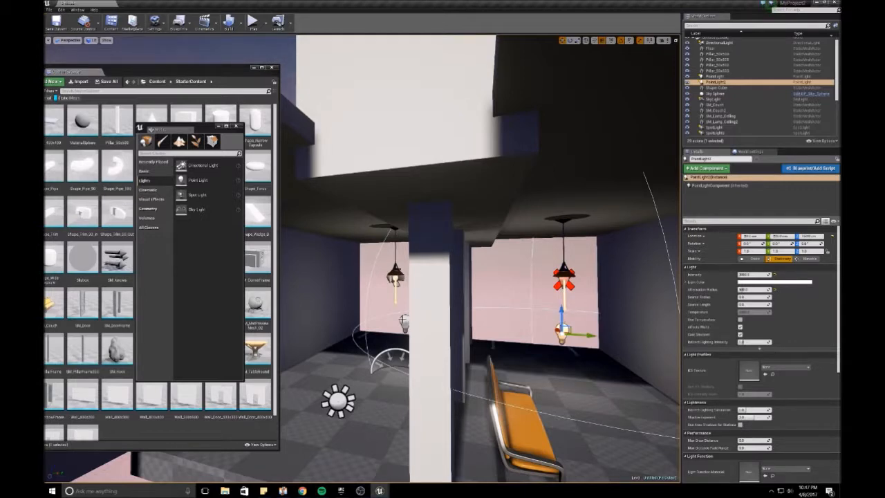
{"action": "left_click", "coordinate": [403, 322], "text": "ctrl"}
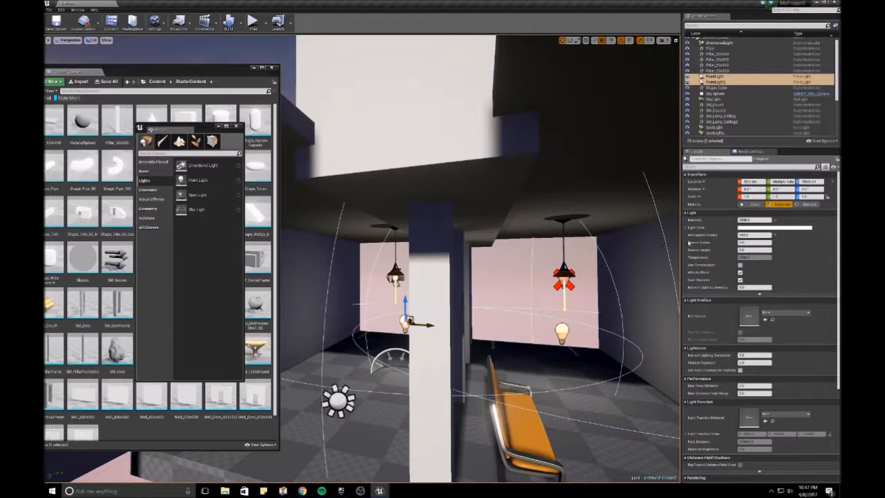
{"action": "left_click", "coordinate": [740, 280]}
{"action": "left_click", "coordinate": [511, 298]}
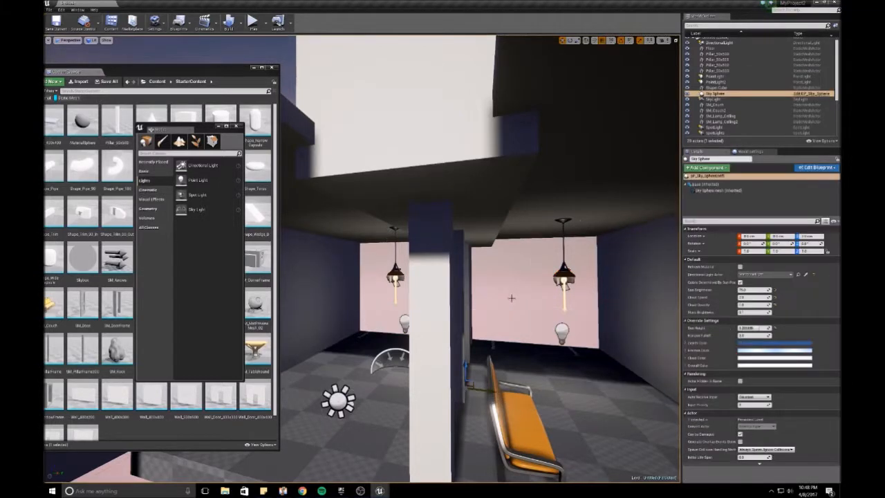
- Select both point lights and tint their light colour a warm pale yellow
{"action": "mouse_move", "coordinate": [545, 294]}
{"action": "right_mouse_down"}
{"action": "mouse_move", "coordinate": [554, 294]}
{"action": "mouse_move", "coordinate": [540, 293]}
{"action": "right_mouse_up"}
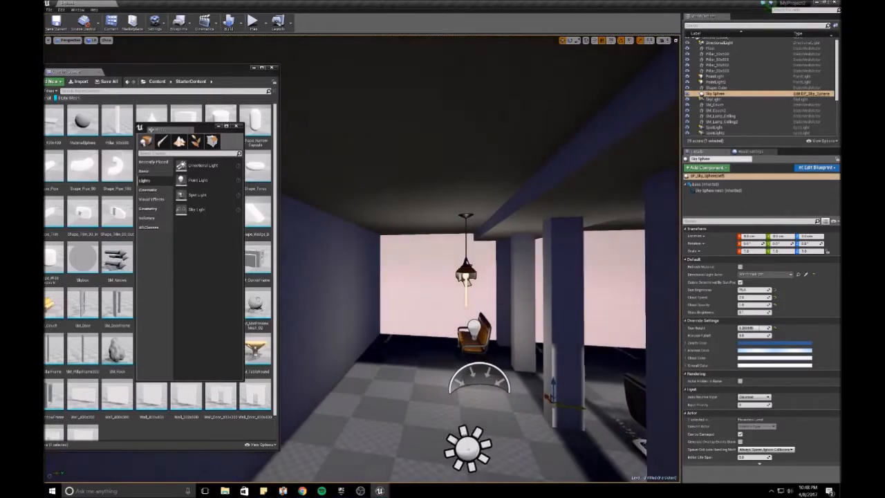
{"action": "left_click", "coordinate": [474, 329]}
{"action": "mouse_move", "coordinate": [476, 329]}
{"action": "right_mouse_down"}
{"action": "mouse_move", "coordinate": [495, 329]}
{"action": "mouse_move", "coordinate": [486, 329]}
{"action": "right_mouse_up"}
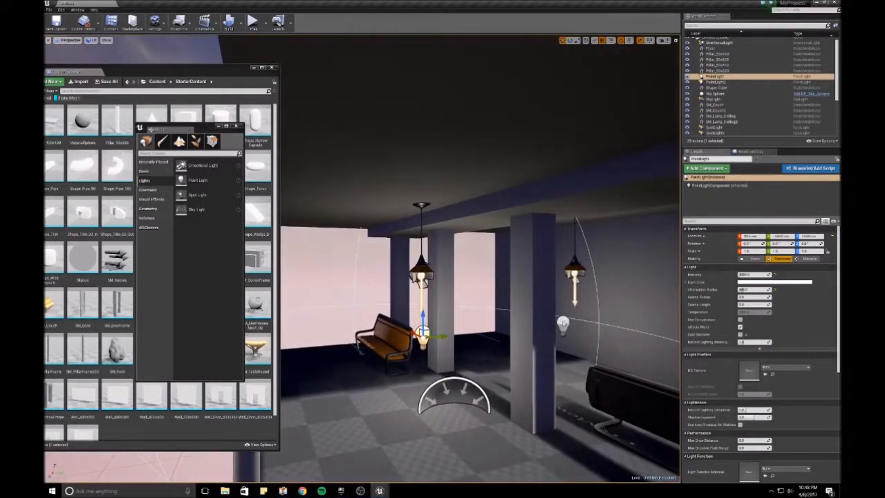
{"action": "left_click", "coordinate": [562, 322], "text": "ctrl"}
{"action": "left_click", "coordinate": [774, 227]}
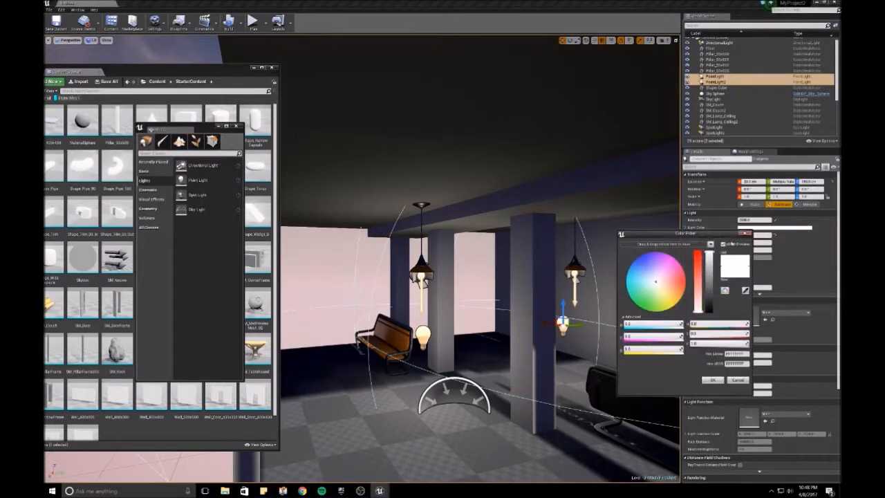
{"action": "left_click_drag", "start_coordinate": [655, 284], "coordinate": [663, 289]}
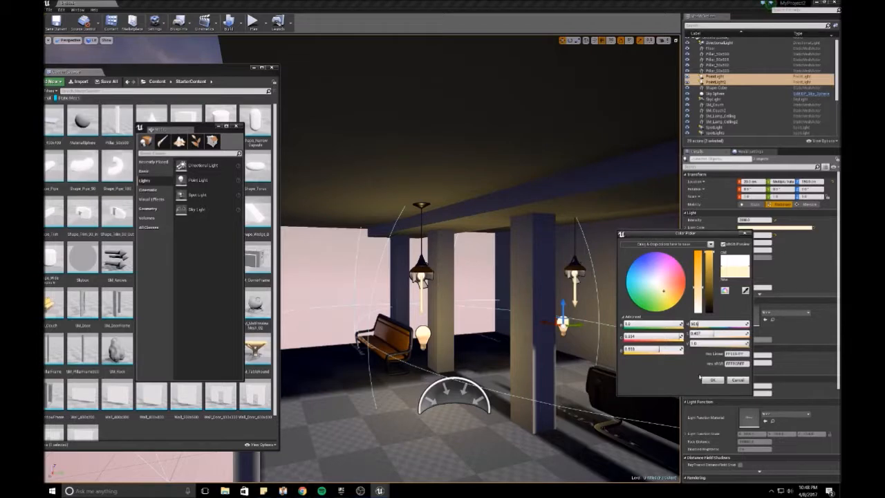
{"action": "left_click", "coordinate": [712, 380]}
- Place an Exponential Height Fog near the far couch and increase its fog density
{"action": "mouse_move", "coordinate": [414, 276]}
{"action": "right_mouse_down"}
{"action": "mouse_move", "coordinate": [389, 276]}
{"action": "mouse_move", "coordinate": [406, 282]}
{"action": "right_mouse_up"}
{"action": "key", "text": "g"}
{"action": "key", "text": "s"}
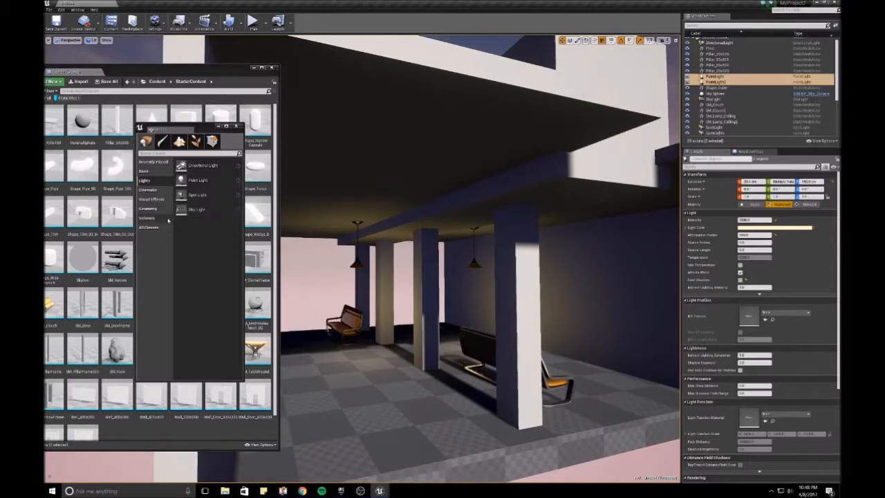
{"action": "left_click", "coordinate": [150, 199]}
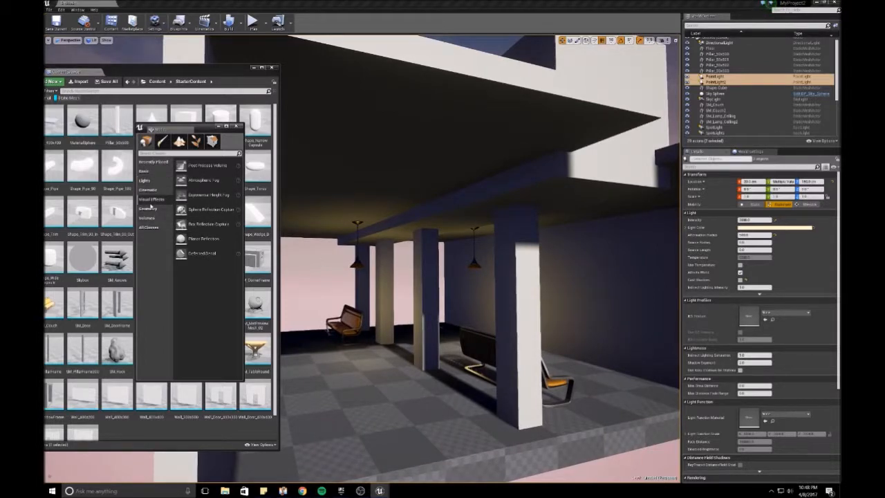
{"action": "left_click_drag", "start_coordinate": [202, 180], "coordinate": [354, 354]}
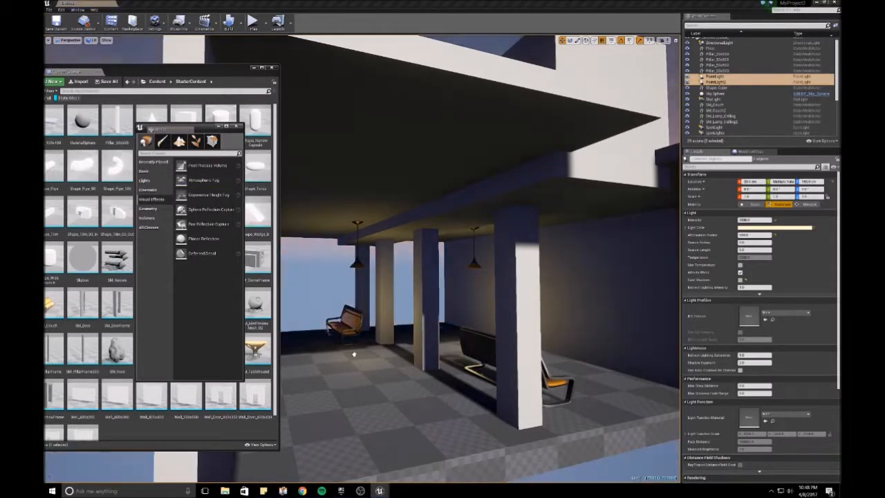
{"action": "left_click_drag", "start_coordinate": [354, 342], "coordinate": [351, 311]}
{"action": "left_click_drag", "start_coordinate": [749, 213], "coordinate": [738, 210]}
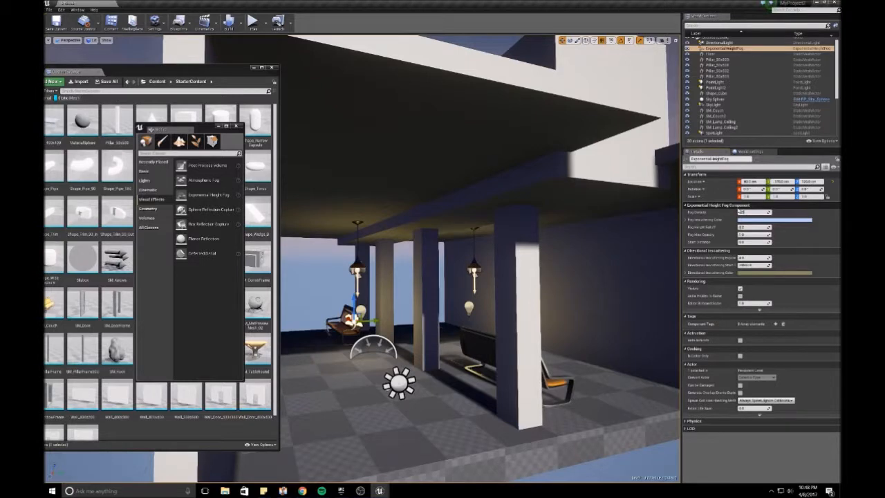
{"action": "key", "text": "Return"}
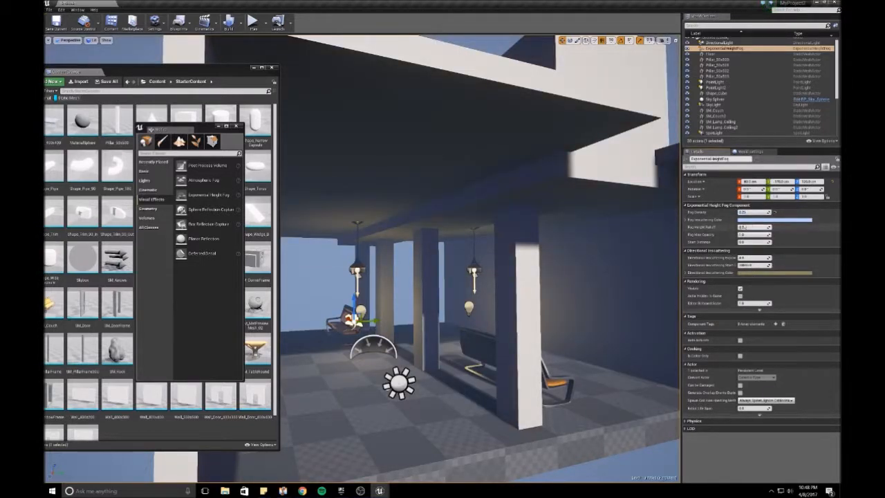
- Shift the height fog's inscattering colour to a slightly more violet light blue
{"action": "left_click", "coordinate": [757, 220]}
{"action": "mouse_move", "coordinate": [642, 267]}
{"action": "left_mouse_down"}
{"action": "mouse_move", "coordinate": [652, 270]}
{"action": "mouse_move", "coordinate": [640, 262]}
{"action": "left_mouse_up"}
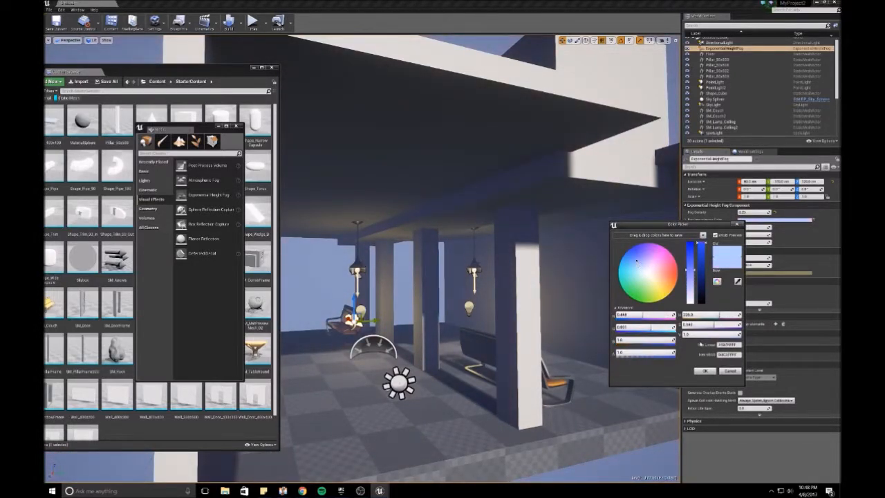
{"action": "left_click", "coordinate": [705, 371]}
- Examine the fog and lighting across the room, comparing the view with editor icons hidden and shown
{"action": "right_click_drag", "start_coordinate": [529, 346], "coordinate": [456, 345]}
{"action": "key", "text": "g"}
{"action": "key", "text": "g"}
{"action": "key", "text": "g"}
{"action": "key", "text": "g"}
{"action": "key", "text": "g"}
{"action": "mouse_move", "coordinate": [506, 329]}
{"action": "right_mouse_down"}
{"action": "mouse_move", "coordinate": [493, 329]}
{"action": "mouse_move", "coordinate": [505, 329]}
{"action": "mouse_move", "coordinate": [494, 339]}
{"action": "mouse_move", "coordinate": [493, 329]}
{"action": "right_mouse_up"}
{"action": "key", "text": "g"}
{"action": "key", "text": "g"}
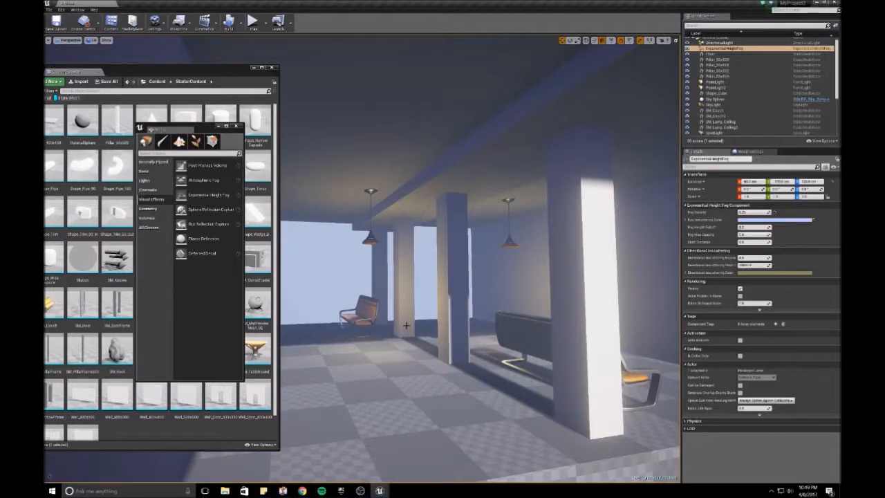
- Filter the StarterContent assets to show only materials, replacing the Static Mesh filter with a Material filter
{"action": "left_click_drag", "start_coordinate": [138, 71], "coordinate": [174, 73]}
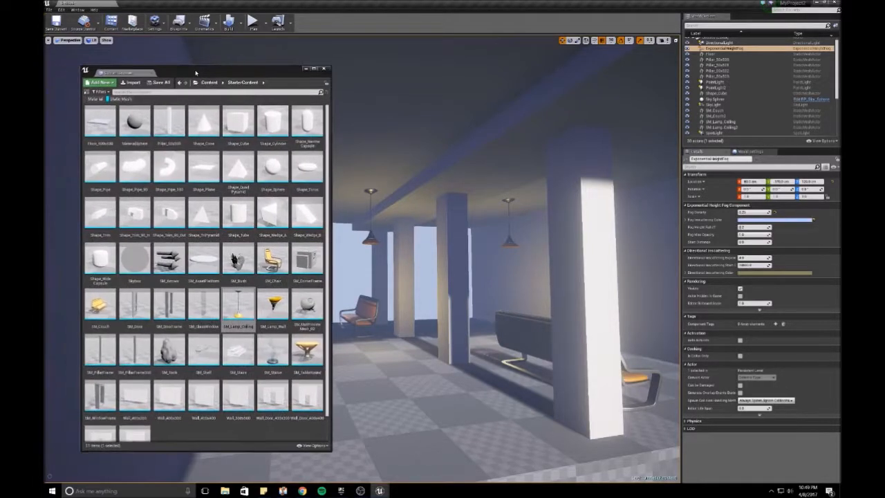
{"action": "left_click", "coordinate": [100, 91]}
{"action": "left_click", "coordinate": [111, 122]}
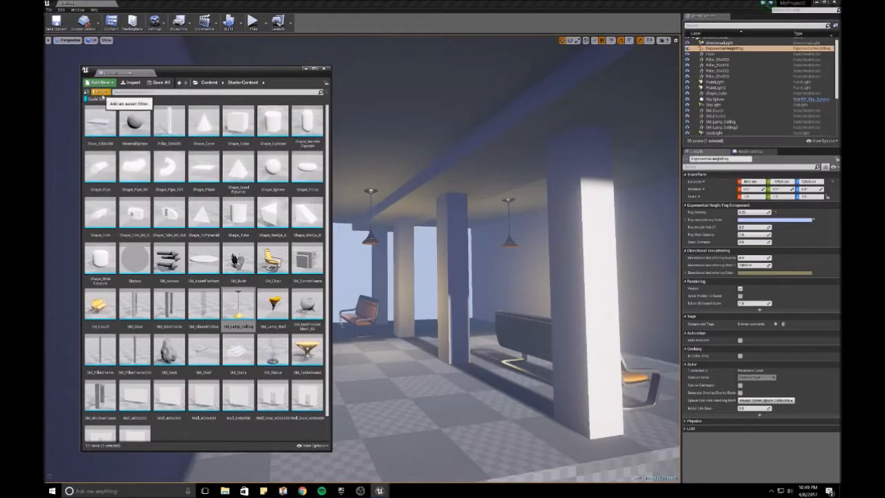
{"action": "left_click", "coordinate": [100, 91]}
{"action": "left_click", "coordinate": [111, 141]}
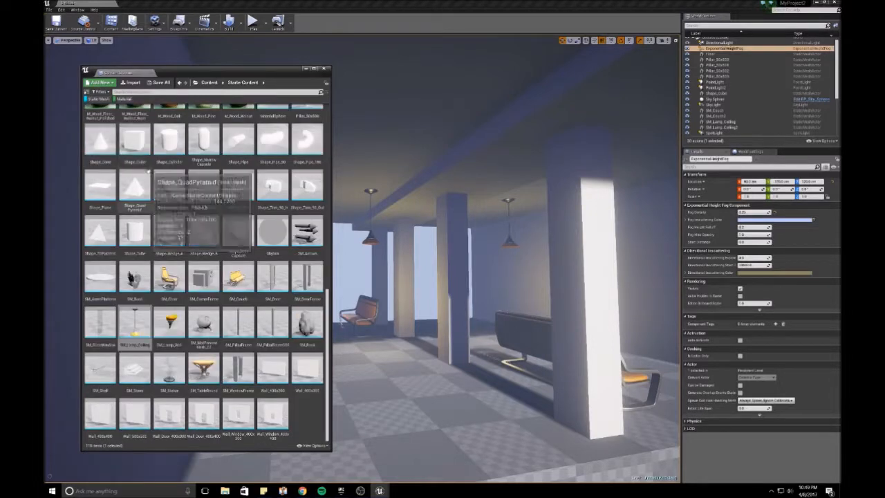
{"action": "scroll", "coordinate": [206, 276], "scroll_direction": "up", "scroll_amount": 3}
{"action": "scroll", "coordinate": [132, 131], "scroll_direction": "down", "scroll_amount": 2}
{"action": "scroll", "coordinate": [133, 131], "scroll_direction": "up", "scroll_amount": 2}
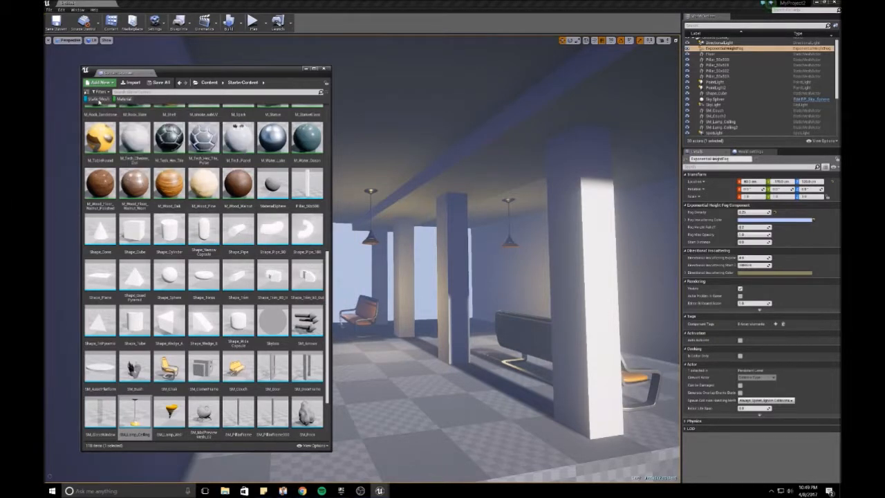
{"action": "left_click", "coordinate": [98, 98]}
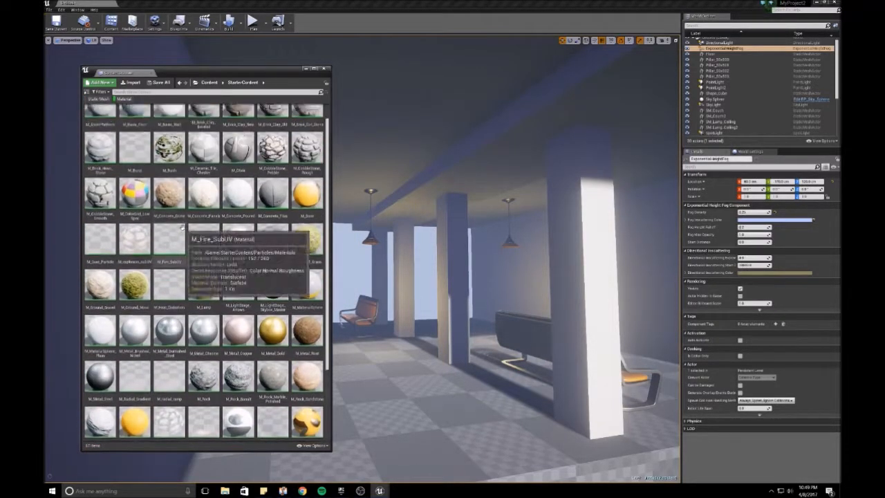
- Apply the M_Concrete_Tiles material to the room's floor
{"action": "scroll", "coordinate": [183, 228], "scroll_direction": "up", "scroll_amount": 1}
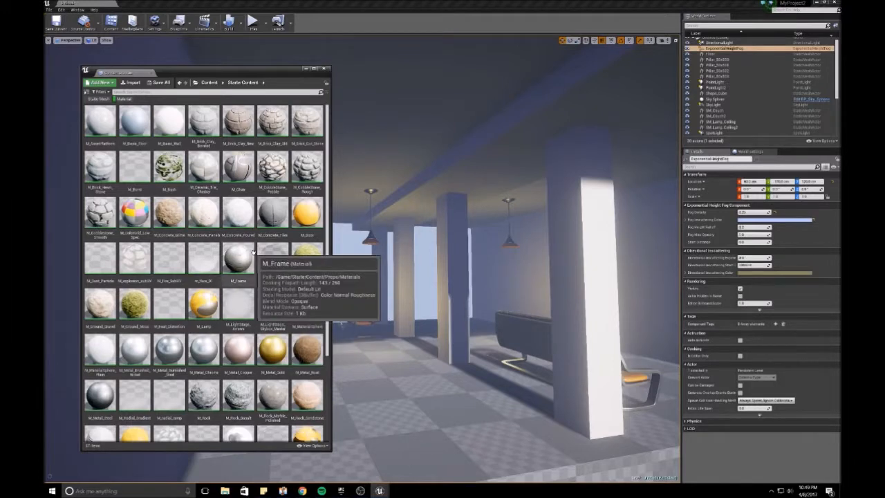
{"action": "left_click_drag", "start_coordinate": [273, 213], "coordinate": [414, 389]}
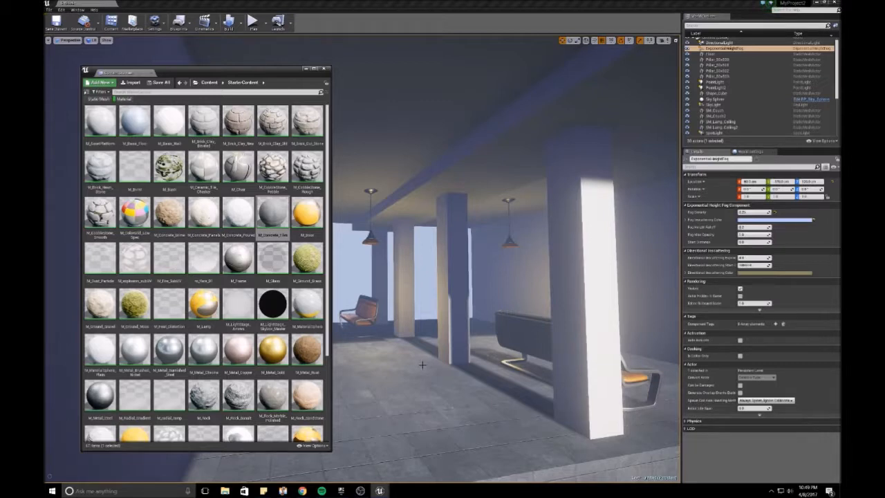
- Apply the M_Brick_Clay_New material to each of the room's pillars
{"action": "left_click_drag", "start_coordinate": [423, 372], "coordinate": [419, 361]}
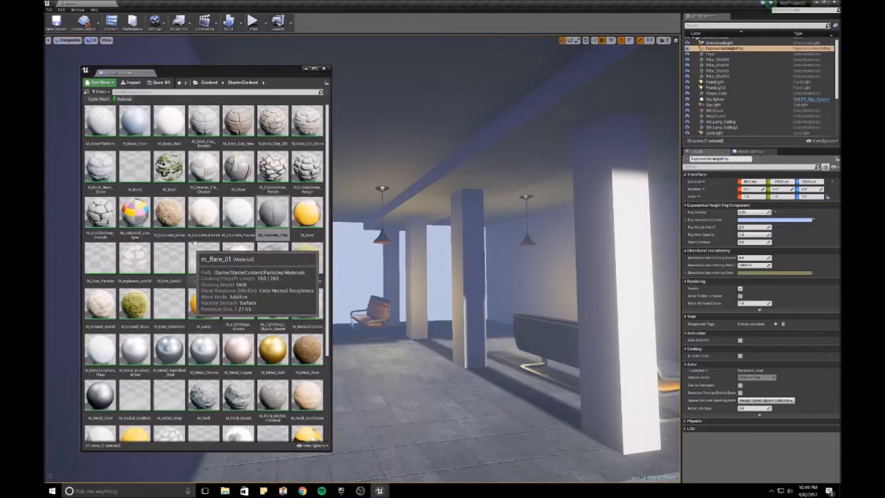
{"action": "left_click_drag", "start_coordinate": [239, 123], "coordinate": [462, 247]}
{"action": "left_click_drag", "start_coordinate": [239, 123], "coordinate": [422, 255]}
{"action": "left_click_drag", "start_coordinate": [238, 123], "coordinate": [620, 245]}
{"action": "left_click_drag", "start_coordinate": [237, 123], "coordinate": [392, 264]}
{"action": "right_click_drag", "start_coordinate": [427, 296], "coordinate": [417, 297]}
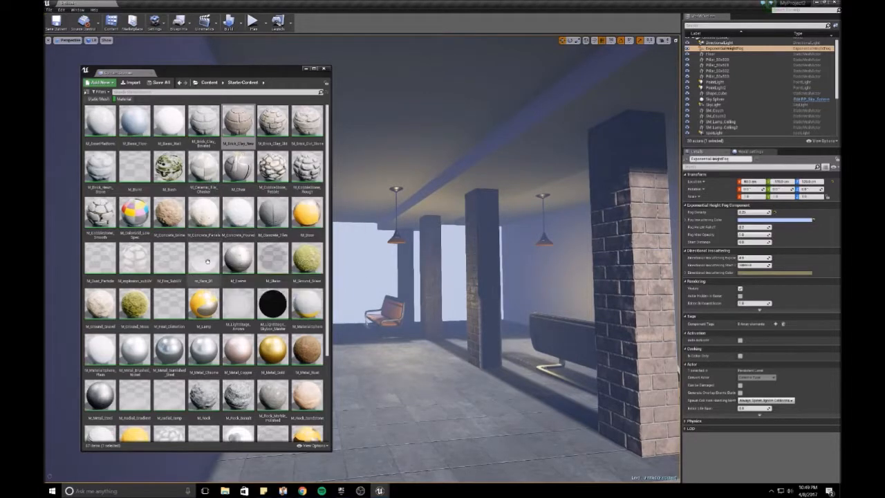
- Apply M_Concrete_Poured to all of the room's ceiling panels and M_Concrete_Panels to the Shape_Cube ceiling beam
{"action": "left_click", "coordinate": [238, 211]}
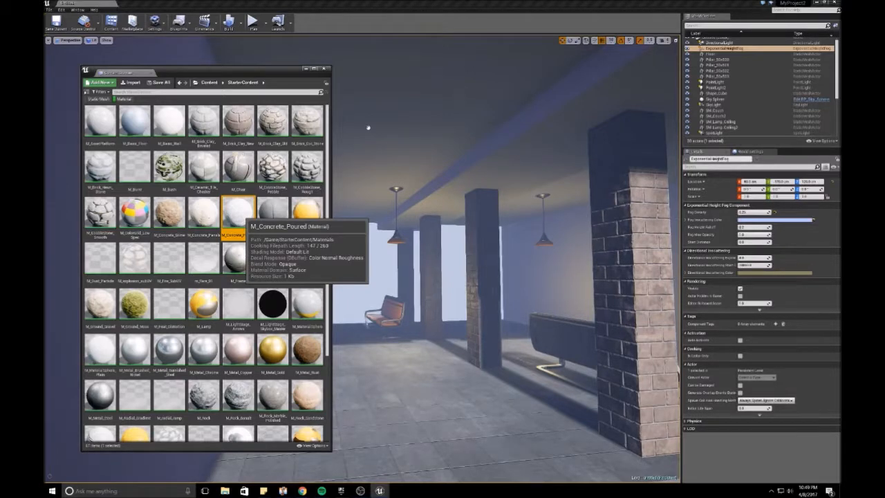
{"action": "left_click", "coordinate": [344, 181]}
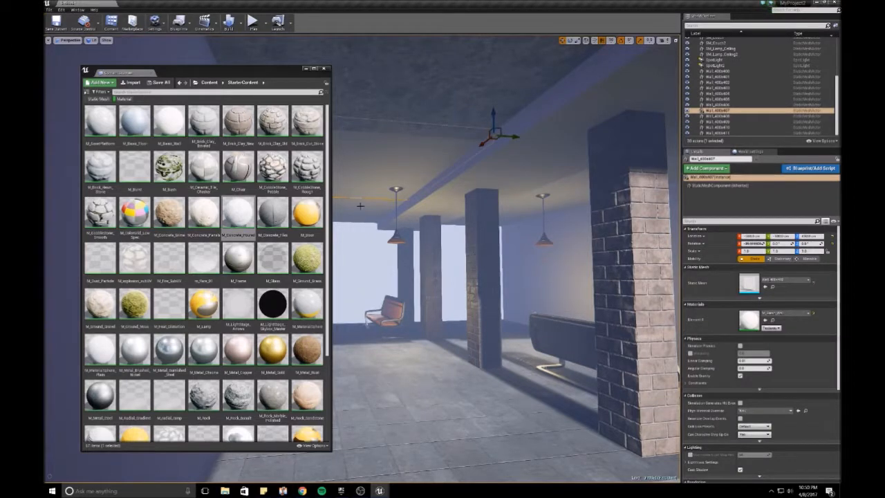
{"action": "left_click", "coordinate": [360, 206], "text": "ctrl"}
{"action": "right_click_drag", "start_coordinate": [360, 206], "coordinate": [383, 210]}
{"action": "left_click", "coordinate": [383, 205], "text": "ctrl"}
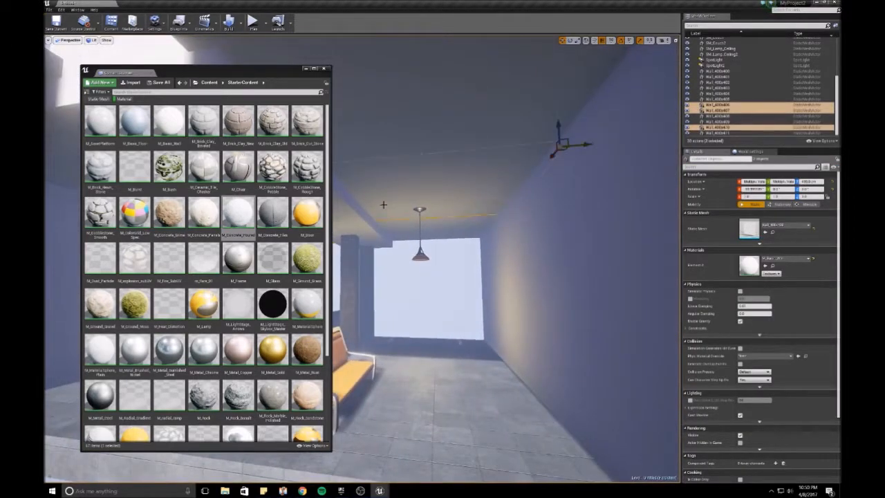
{"action": "left_click", "coordinate": [375, 129], "text": "ctrl"}
{"action": "left_click", "coordinate": [392, 232], "text": "ctrl"}
{"action": "mouse_move", "coordinate": [392, 232]}
{"action": "right_mouse_down"}
{"action": "mouse_move", "coordinate": [377, 235]}
{"action": "mouse_move", "coordinate": [387, 234]}
{"action": "right_mouse_up"}
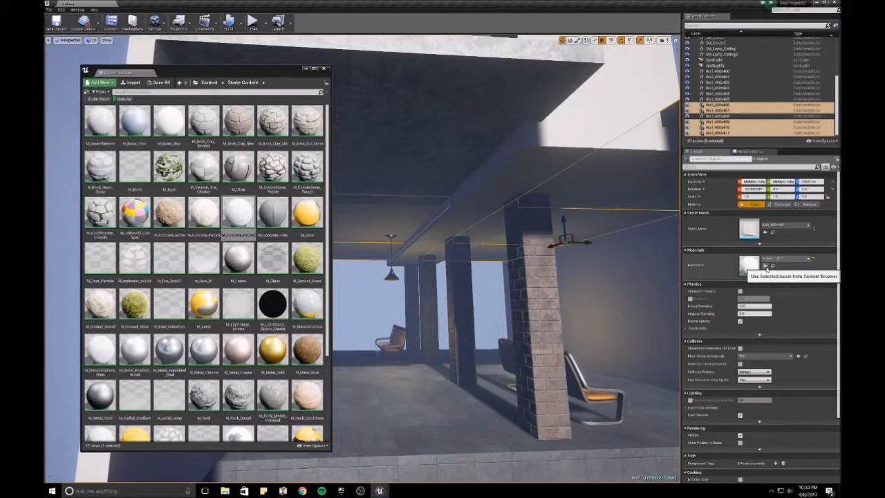
{"action": "left_click", "coordinate": [766, 268]}
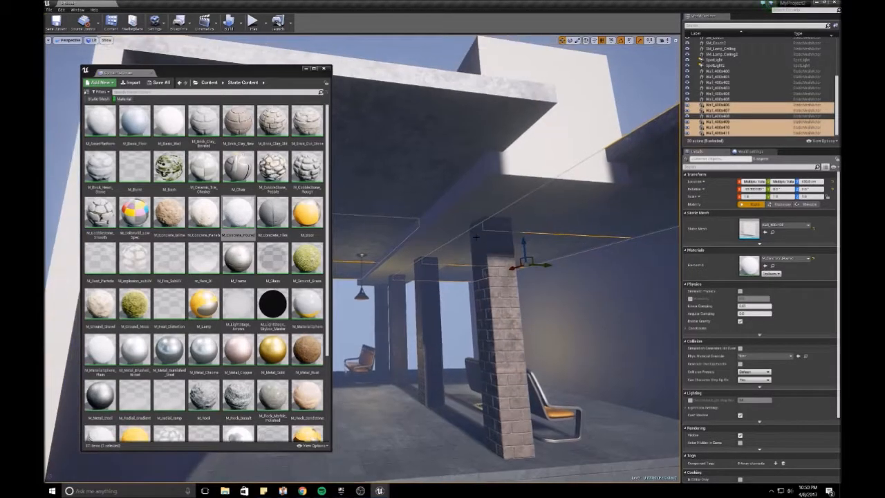
{"action": "left_click", "coordinate": [434, 232]}
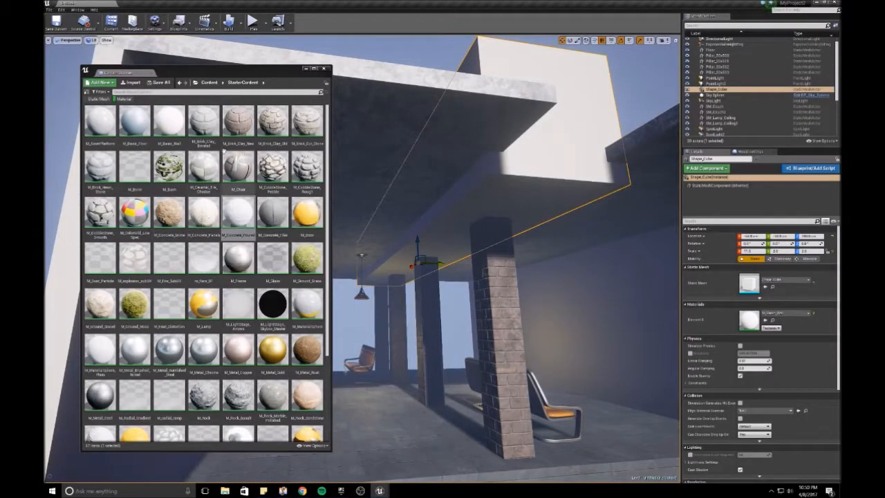
{"action": "left_click", "coordinate": [203, 213]}
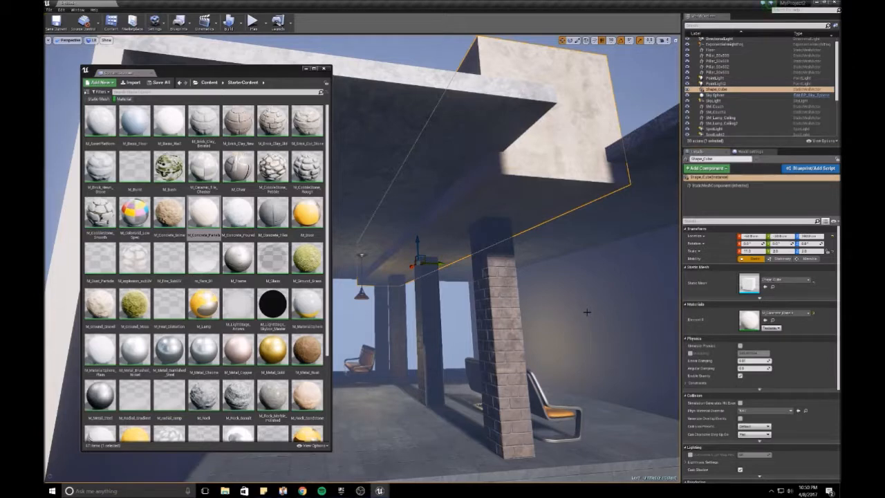
- Select all of the room's upright wall panels together and assign them the M_Brick_Clay_New material
{"action": "left_click", "coordinate": [541, 320]}
{"action": "right_click_drag", "start_coordinate": [541, 320], "coordinate": [551, 312]}
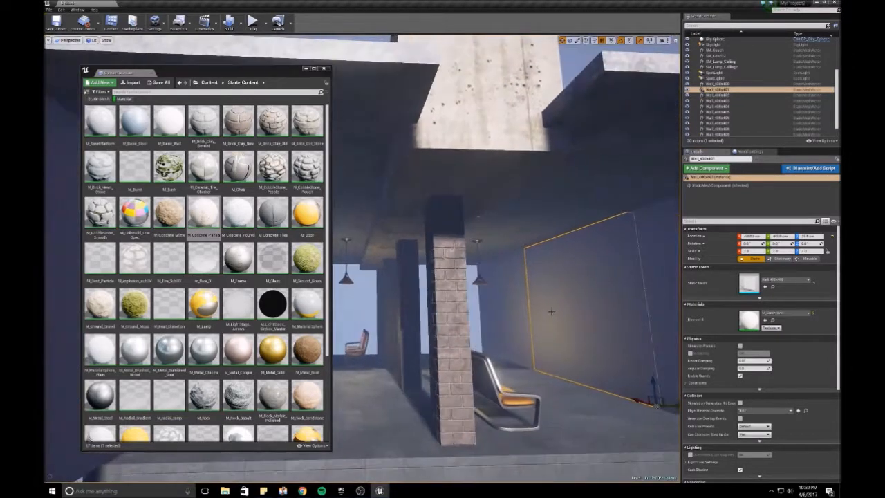
{"action": "left_click", "coordinate": [500, 306], "text": "ctrl"}
{"action": "left_click", "coordinate": [657, 281], "text": "ctrl"}
{"action": "right_click_drag", "start_coordinate": [657, 281], "coordinate": [509, 291]}
{"action": "left_click", "coordinate": [509, 291], "text": "ctrl"}
{"action": "left_click", "coordinate": [599, 280], "text": "ctrl"}
{"action": "left_click", "coordinate": [630, 275], "text": "ctrl"}
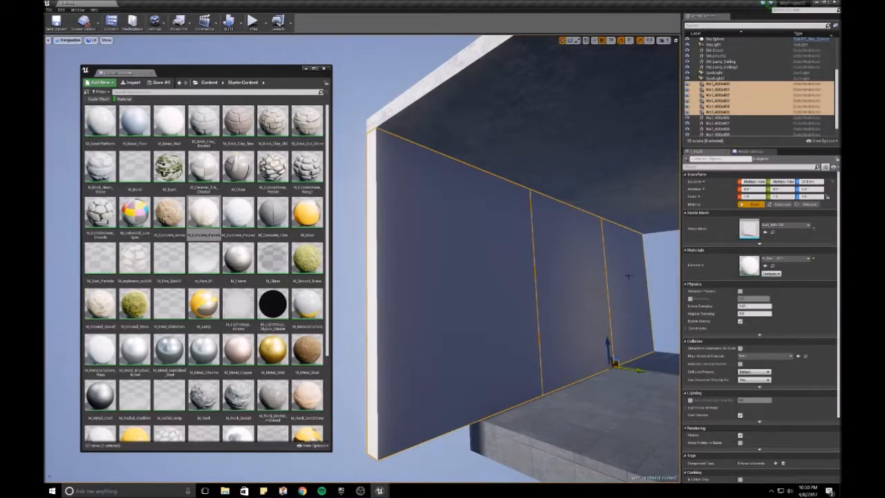
{"action": "left_click", "coordinate": [239, 124]}
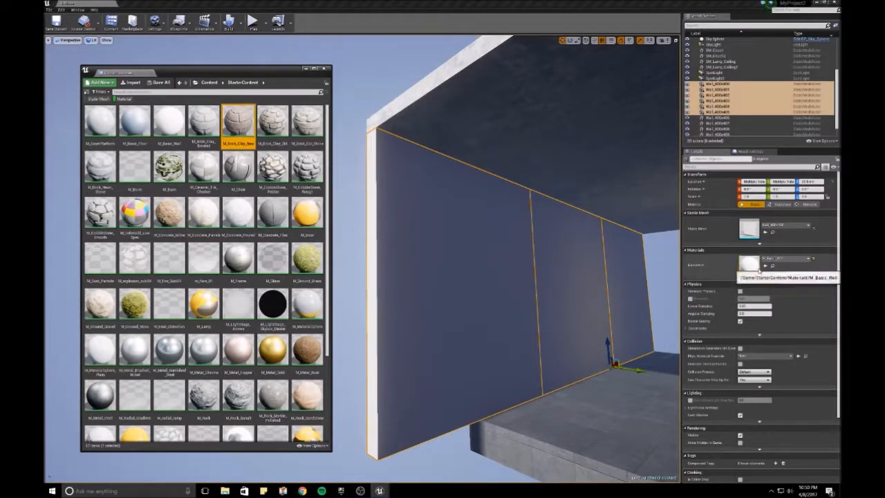
{"action": "left_click", "coordinate": [765, 266]}
- Examine the materials on the walls, pillars, ceiling and floor, comparing the view with editor icons hidden and shown
{"action": "left_click", "coordinate": [663, 275]}
{"action": "right_click_drag", "start_coordinate": [663, 274], "coordinate": [732, 274]}
{"action": "key", "text": "g"}
{"action": "key", "text": "g"}
{"action": "key", "text": "g"}
{"action": "key", "text": "g"}
{"action": "mouse_move", "coordinate": [531, 304]}
{"action": "right_mouse_down"}
{"action": "mouse_move", "coordinate": [571, 307]}
{"action": "mouse_move", "coordinate": [515, 305]}
{"action": "mouse_move", "coordinate": [529, 301]}
{"action": "right_mouse_up"}
{"action": "key", "text": "s"}
{"action": "key", "text": "g"}
{"action": "key", "text": "g"}
{"action": "key", "text": "g"}
{"action": "key", "text": "g"}
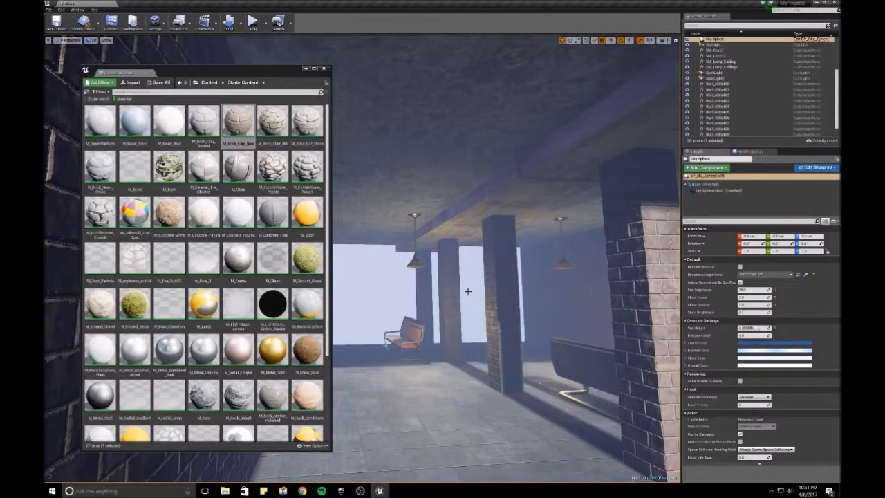
- Close the floating Content Browser and Modes windows and view the room from beside the orange couch
{"action": "left_click", "coordinate": [323, 68]}
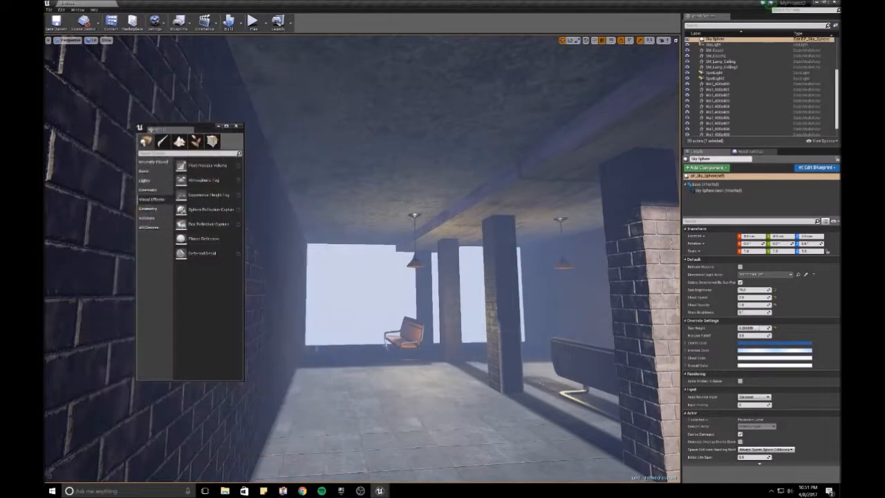
{"action": "right_click_drag", "start_coordinate": [414, 212], "coordinate": [405, 239]}
{"action": "left_click", "coordinate": [235, 125]}
{"action": "right_click_drag", "start_coordinate": [318, 178], "coordinate": [410, 215]}
{"action": "key", "text": "w"}
{"action": "key", "text": "w"}
{"action": "right_click_drag", "start_coordinate": [220, 324], "coordinate": [305, 299]}
{"action": "key", "text": "w"}
{"action": "key", "text": "s"}
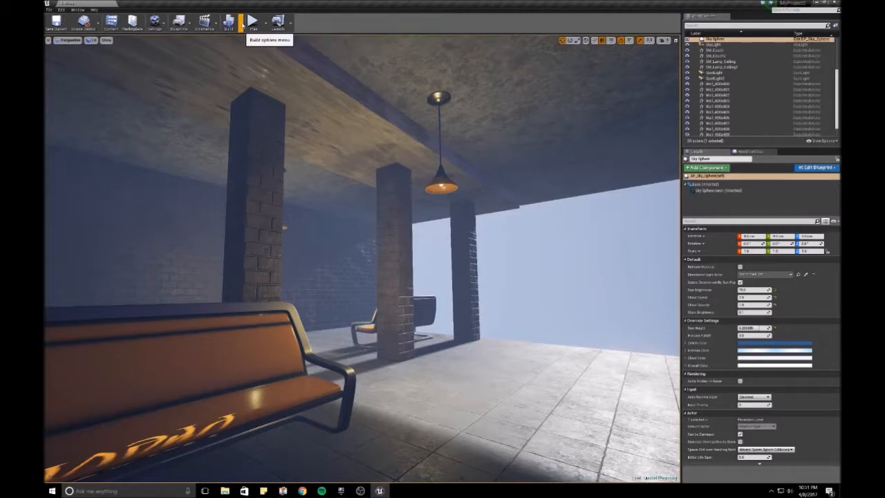
- Set the lighting quality to Preview and build only the level's lighting
{"action": "left_click", "coordinate": [241, 25]}
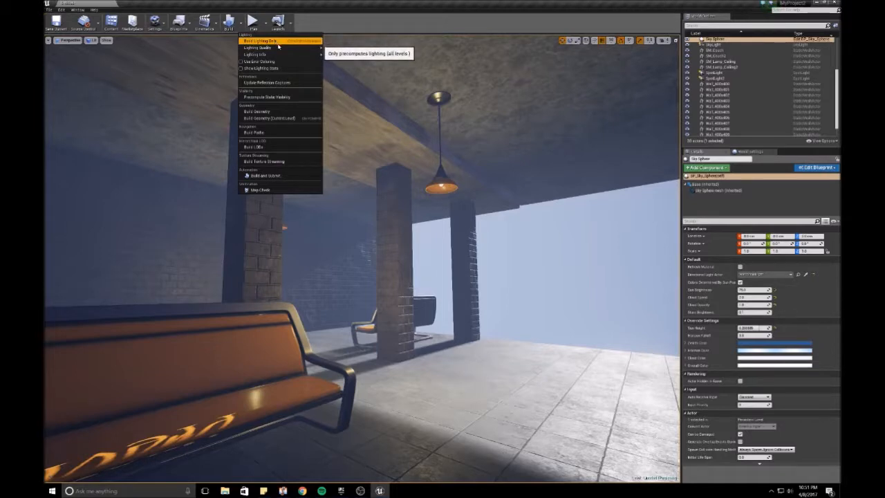
{"action": "mouse_move", "coordinate": [278, 48]}
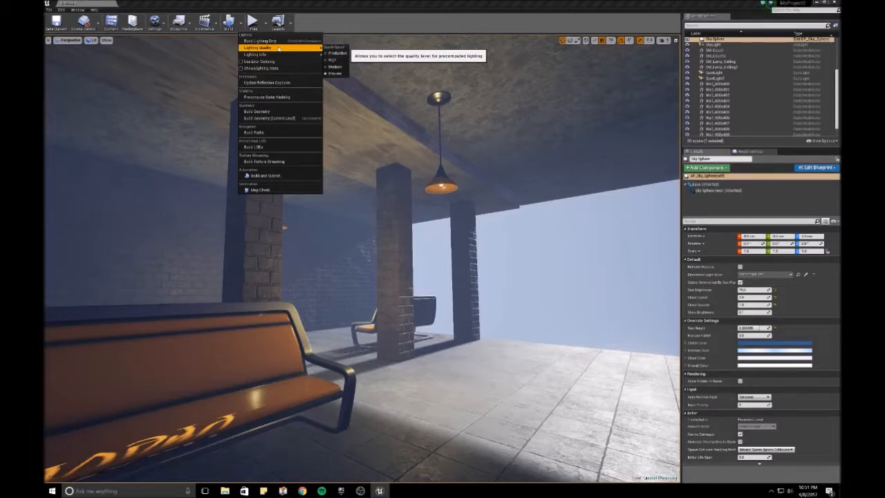
{"action": "left_click", "coordinate": [342, 73]}
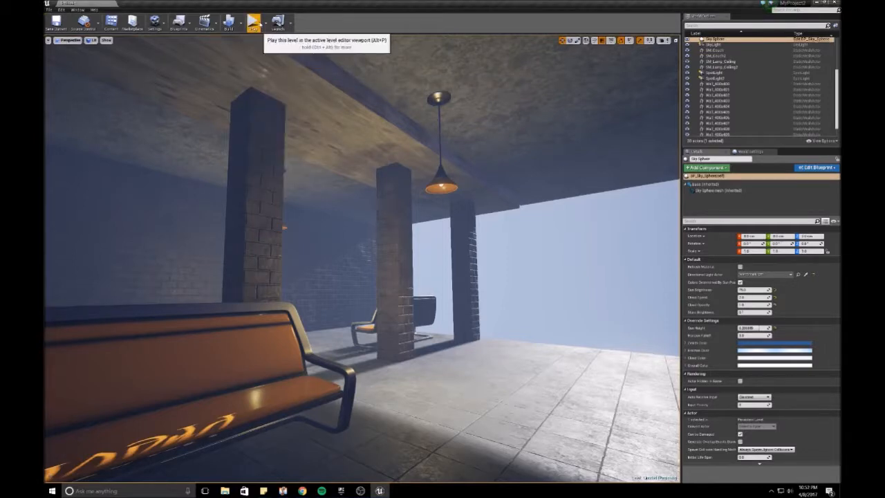
{"action": "left_click", "coordinate": [237, 24]}
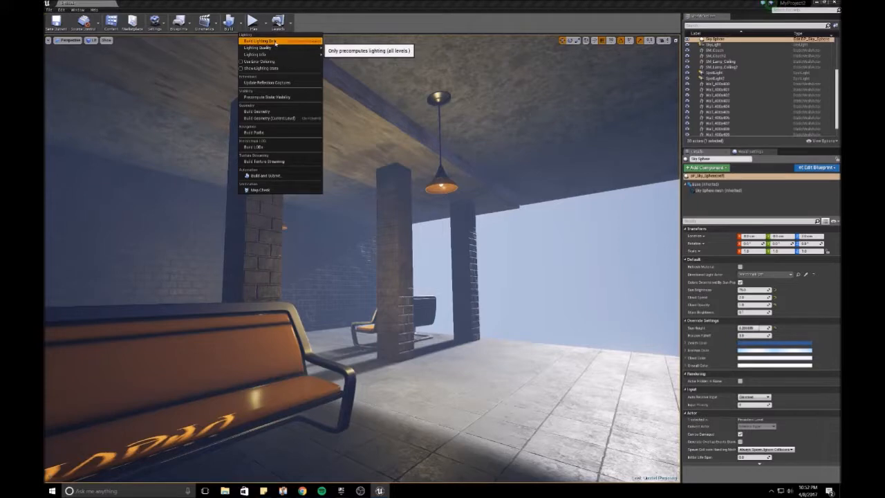
{"action": "left_click", "coordinate": [275, 41]}
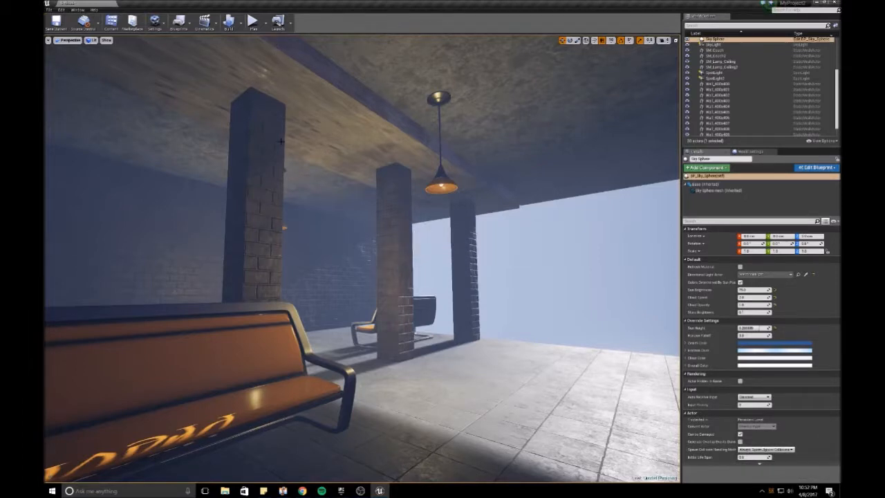
{"action": "mouse_move", "coordinate": [264, 182]}
{"action": "right_mouse_down"}
{"action": "mouse_move", "coordinate": [191, 181]}
{"action": "mouse_move", "coordinate": [309, 181]}
{"action": "mouse_move", "coordinate": [235, 198]}
{"action": "mouse_move", "coordinate": [317, 194]}
{"action": "mouse_move", "coordinate": [263, 181]}
{"action": "right_mouse_up"}
{"action": "key", "text": "s"}
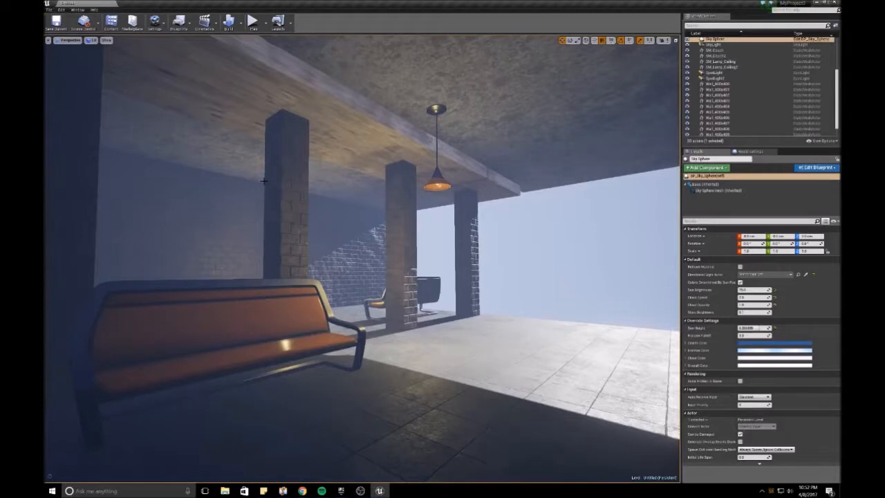